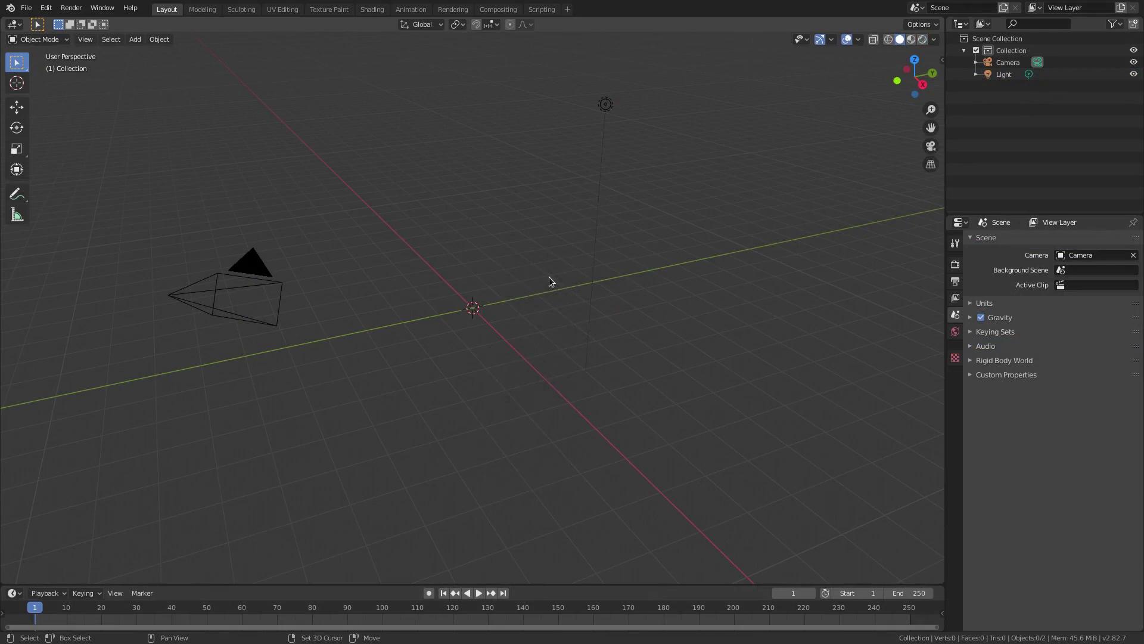
# Add a 32-vertex circle mesh and extrude its ring upward into an open cylinder wall
pyautogui.hotkey('shift', 'a')
pyautogui.moveTo(548, 278)
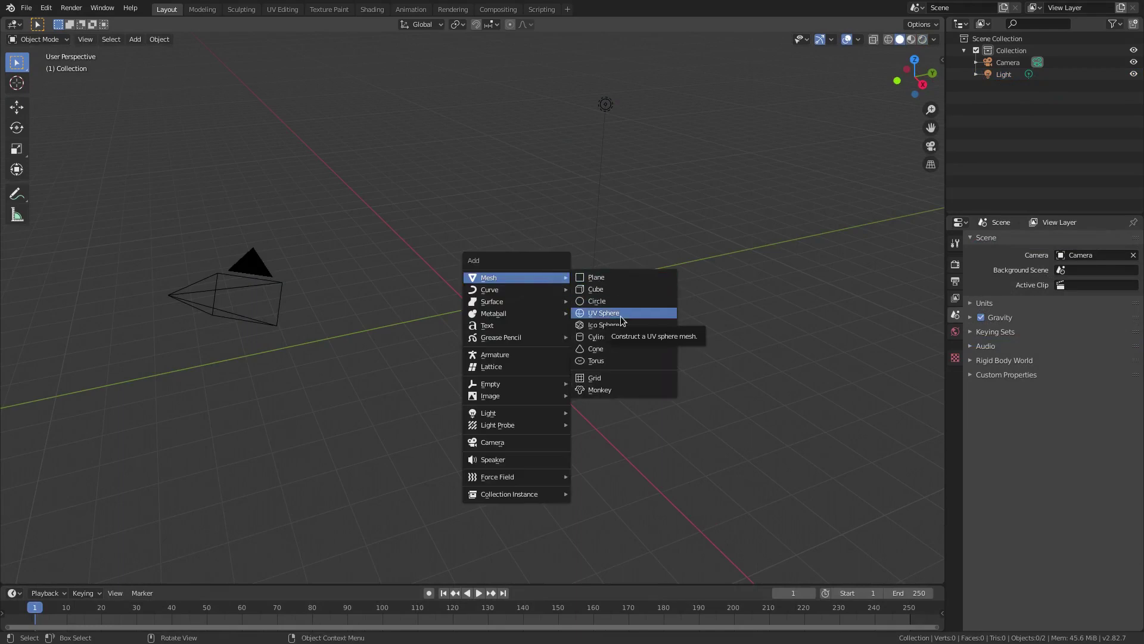
pyautogui.click(632, 301)
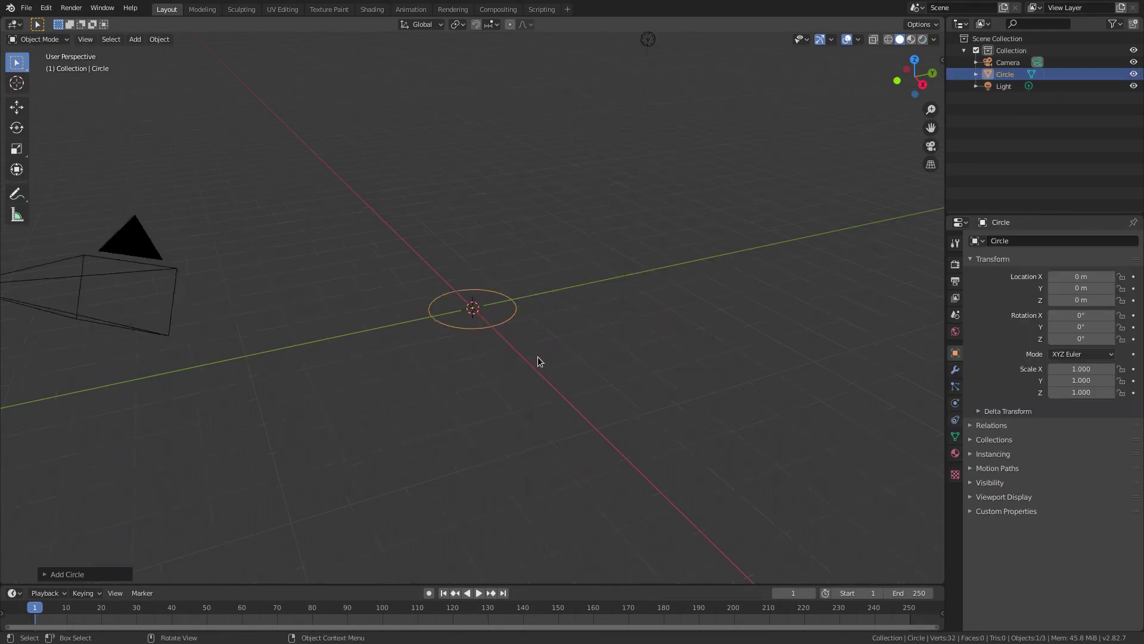
pyautogui.press('Tab')
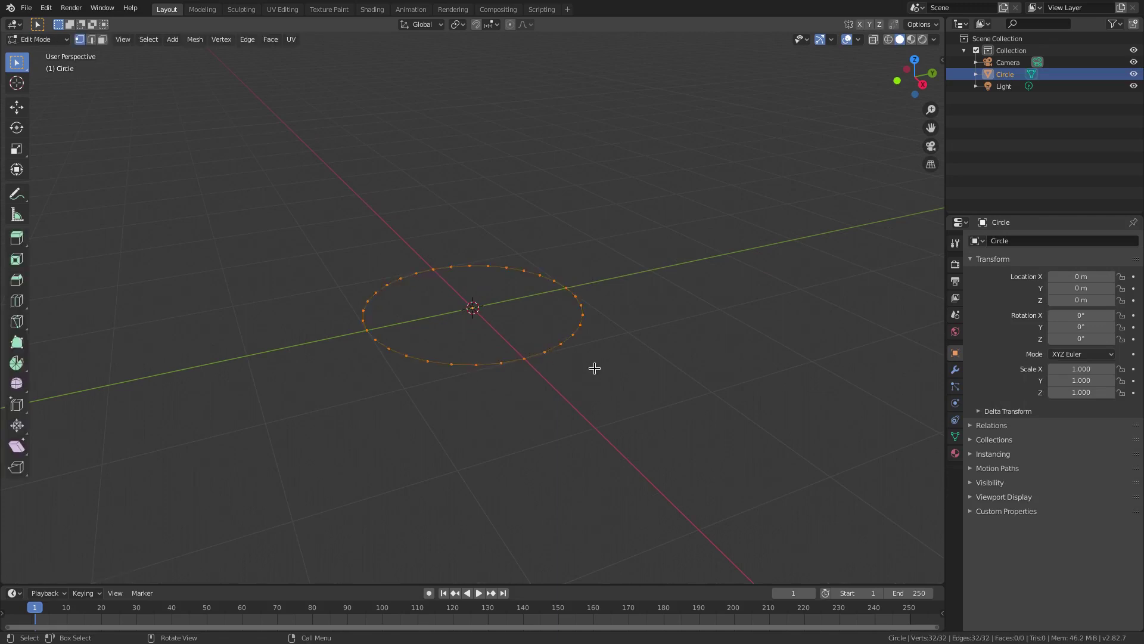
pyautogui.press('e')
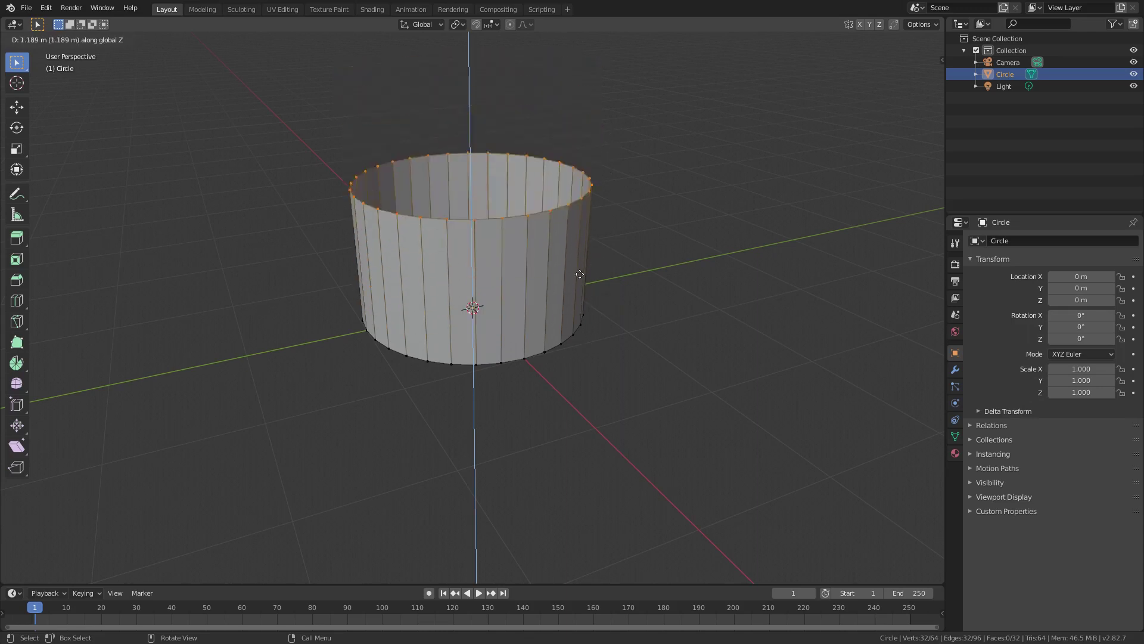
pyautogui.click(557, 134)
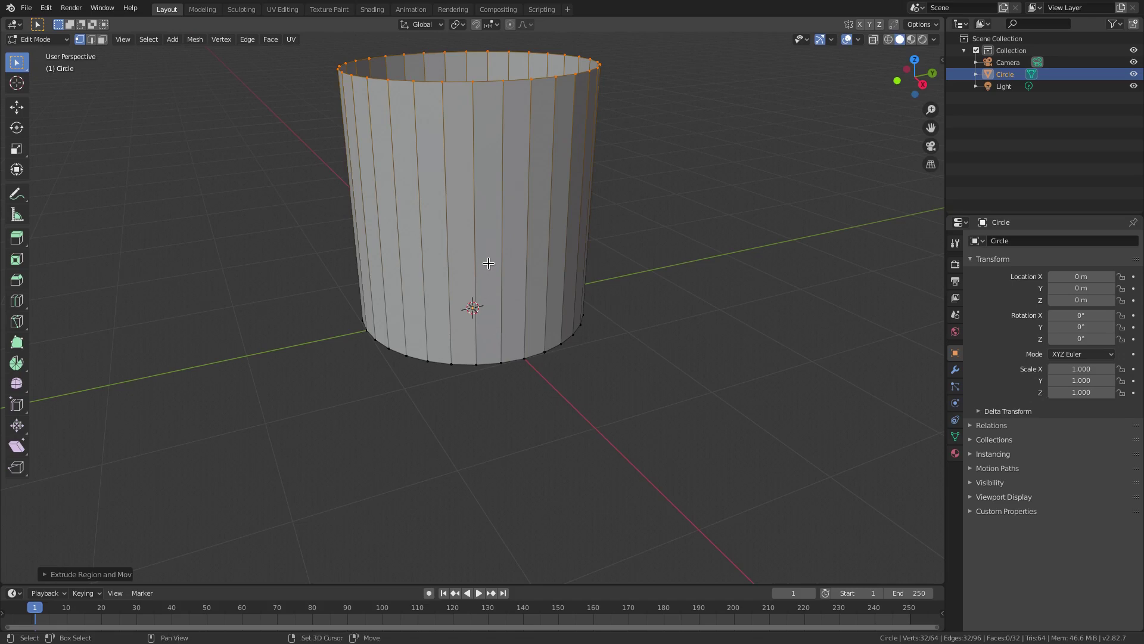
pyautogui.moveTo(488, 263); pyautogui.dragTo(473, 132, button='middle')
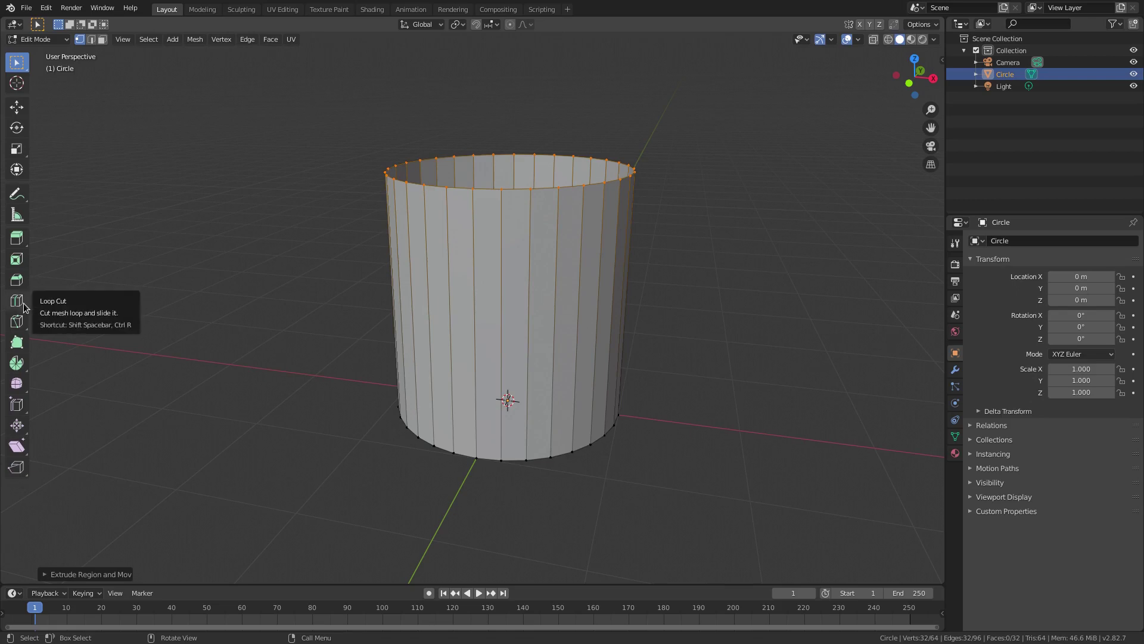
# Cut 10 evenly spaced horizontal edge loops around the cylinder wall
pyautogui.click(18, 301)
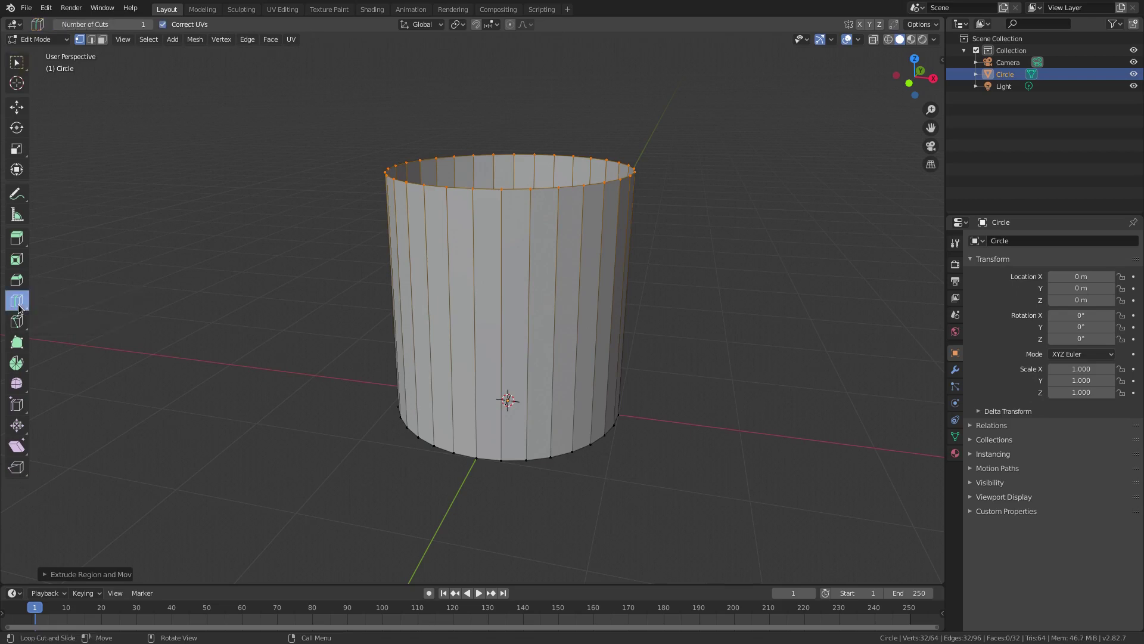
pyautogui.click(120, 25)
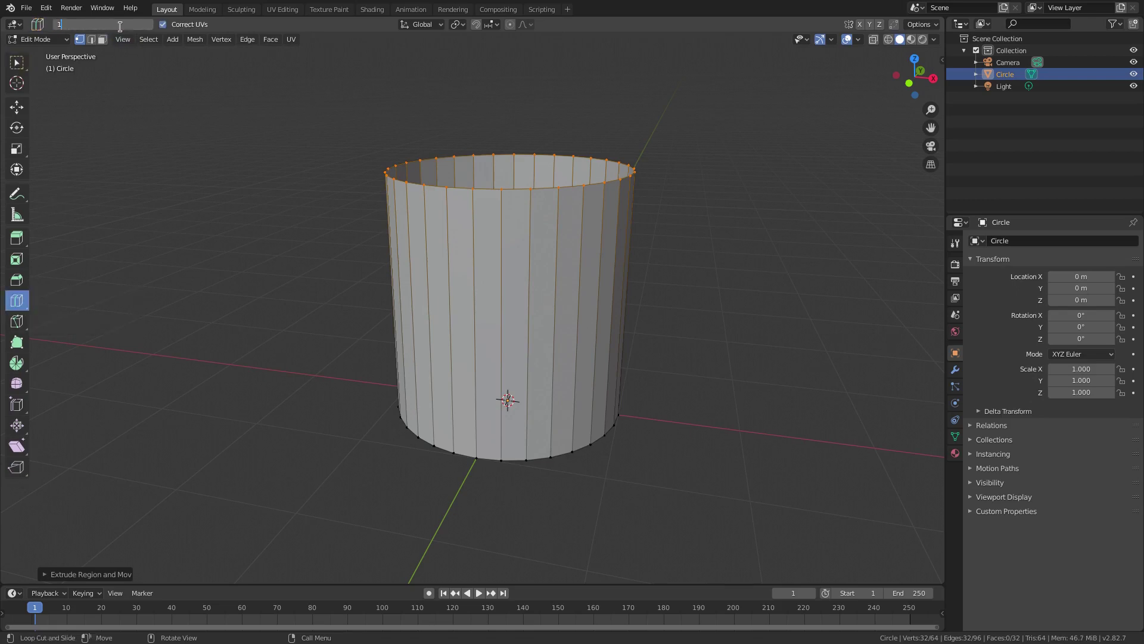
pyautogui.write('10')
pyautogui.press('Return')
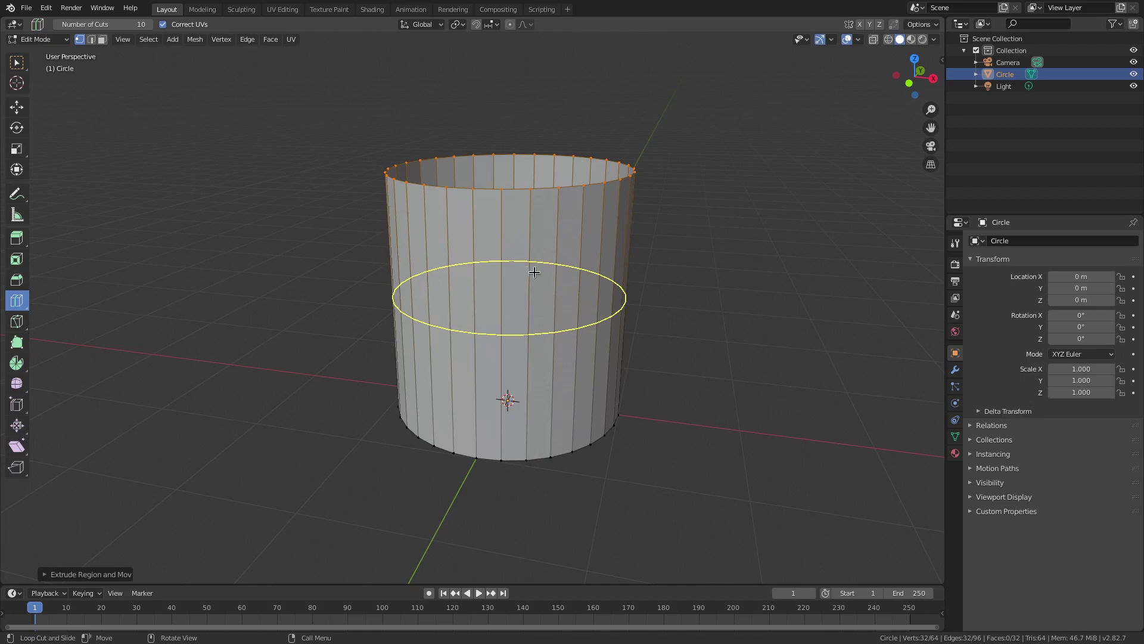
pyautogui.click(497, 294)
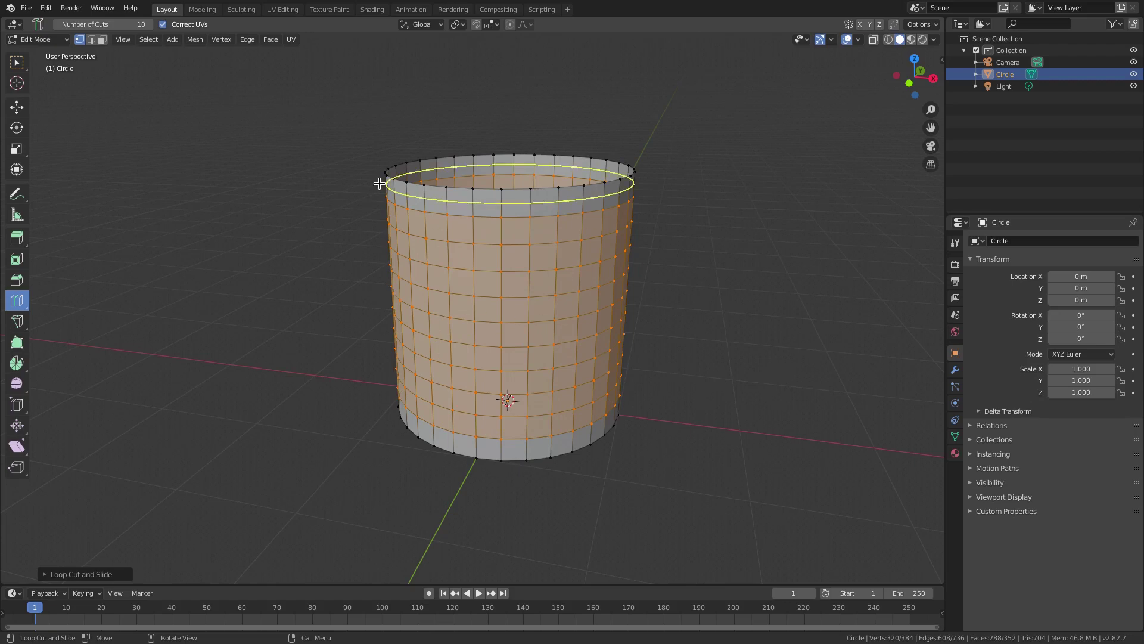
pyautogui.click(17, 62)
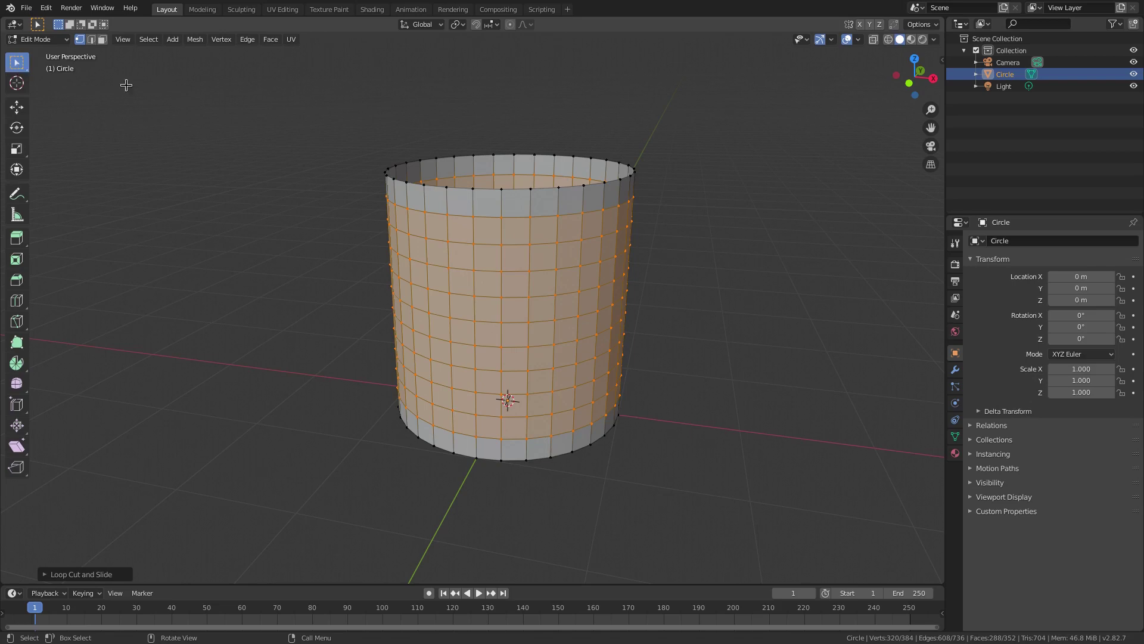
# Select the cylinder's top rim loop in front orthographic view and enable proportional editing
pyautogui.moveTo(523, 224); pyautogui.dragTo(615, 248, button='middle')
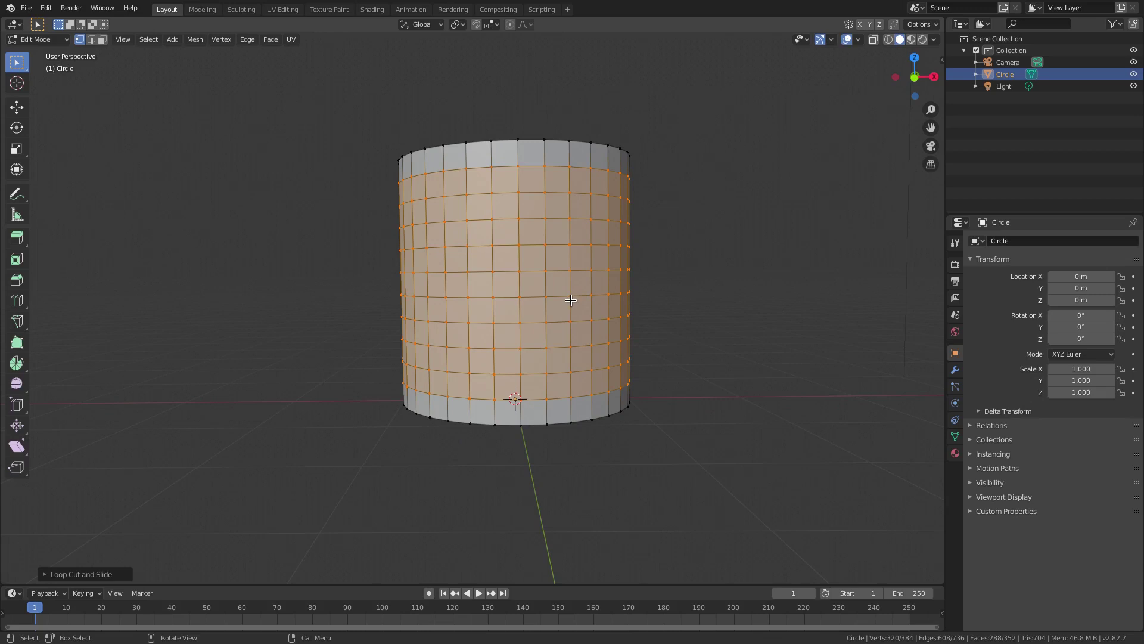
pyautogui.press('KP_1')
pyautogui.scroll(2, 571, 299)
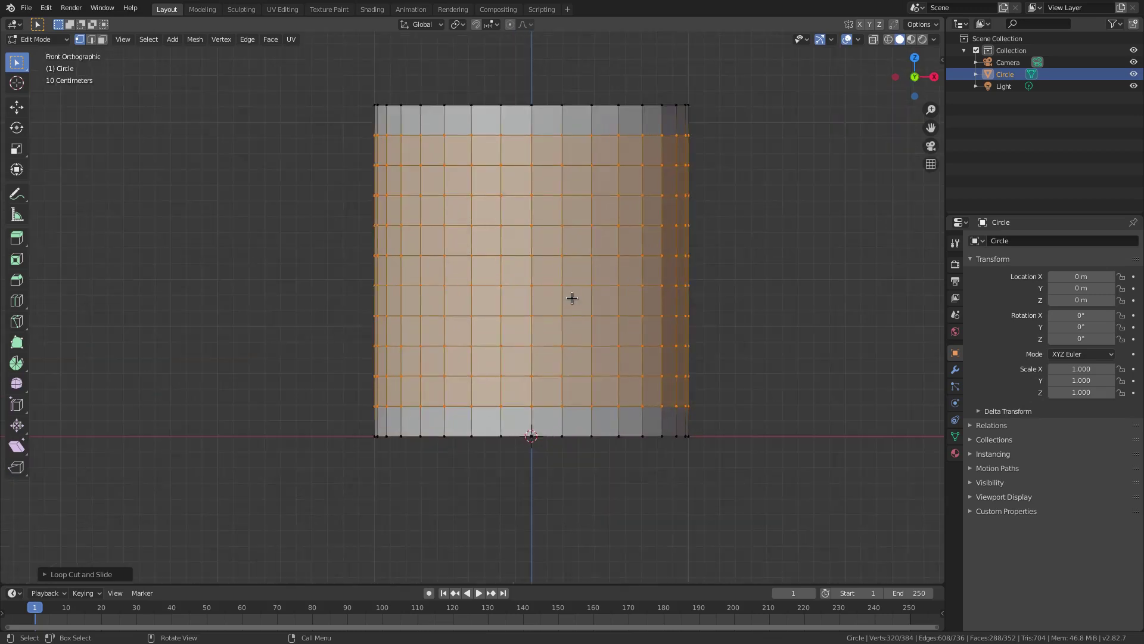
pyautogui.click(541, 281)
pyautogui.press('KP_Decimal')
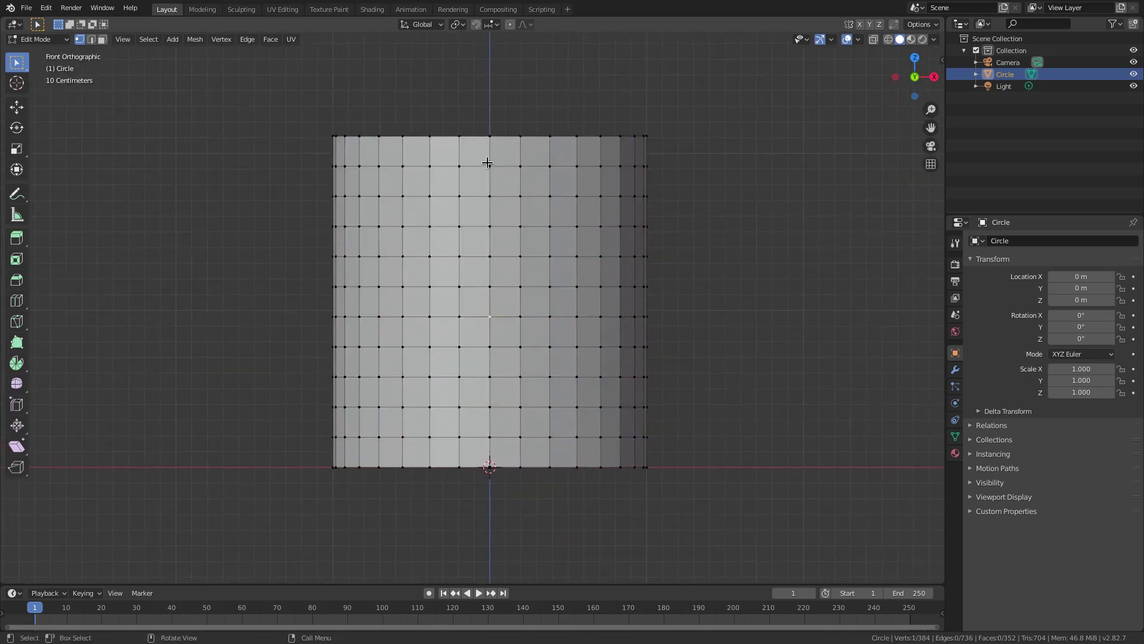
pyautogui.click(487, 129)
pyautogui.keyDown('alt'); pyautogui.click(457, 133); pyautogui.keyUp('alt')
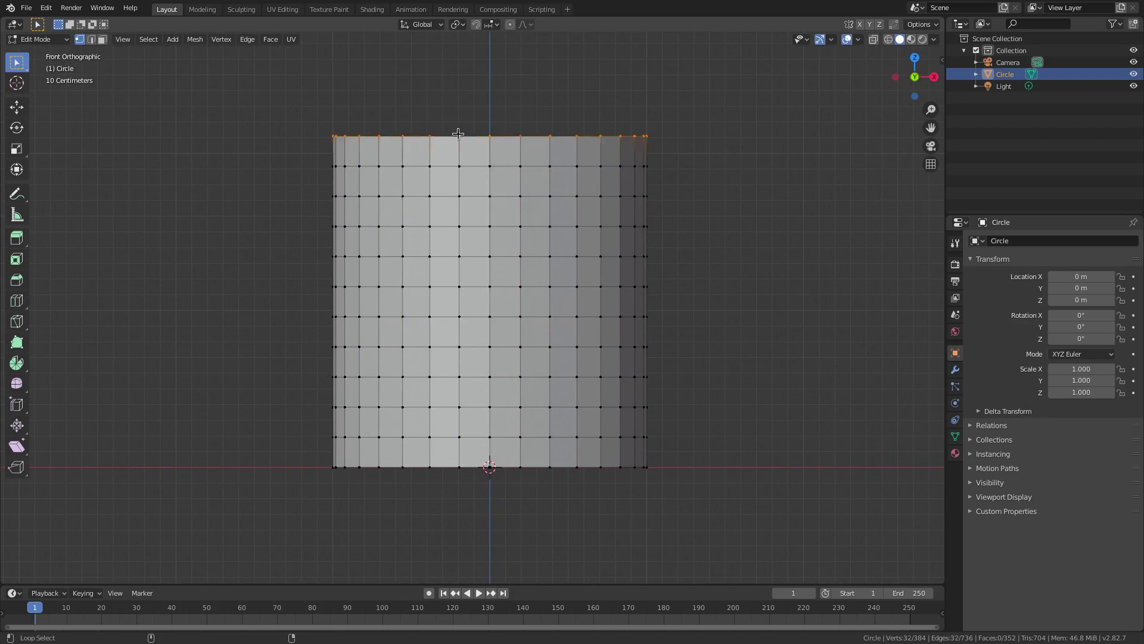
pyautogui.moveTo(405, 135); pyautogui.dragTo(426, 222, button='middle')
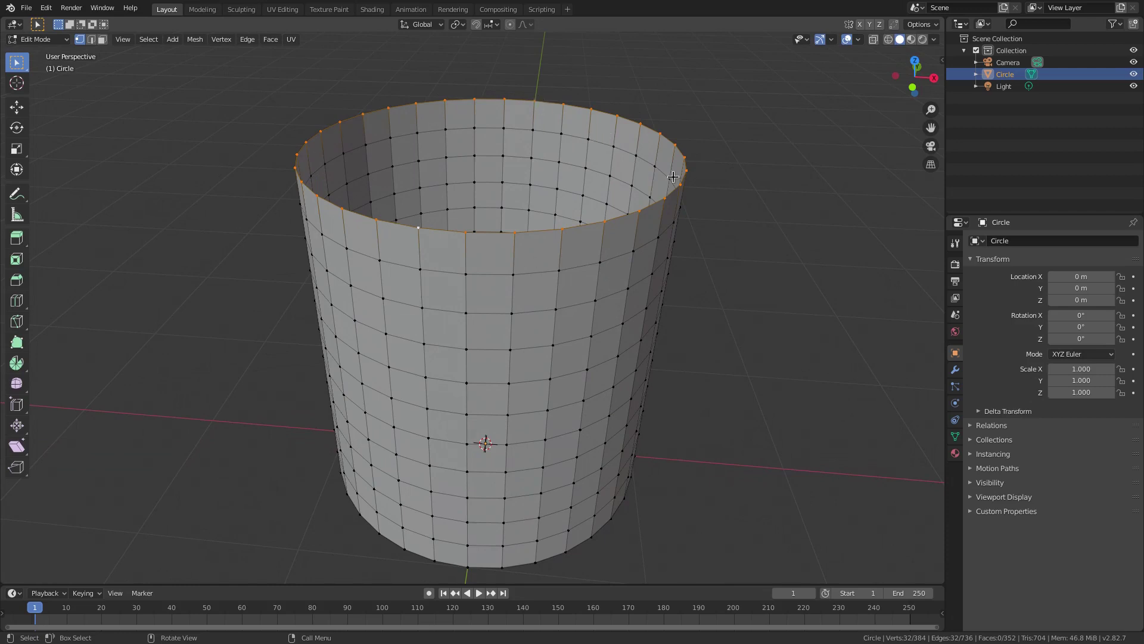
pyautogui.press('o')
# Move the top rim with smooth falloff, then trial a wider-influence Z rotation and cancel it
pyautogui.scroll(-3, 638, 248)
pyautogui.press('g')
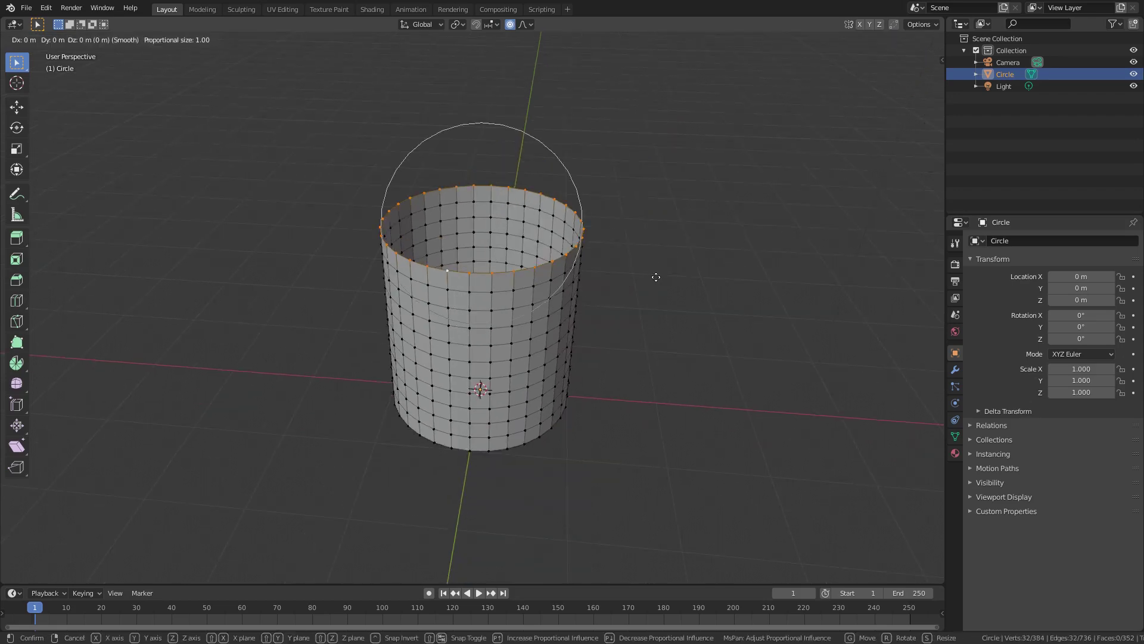
pyautogui.click(655, 278)
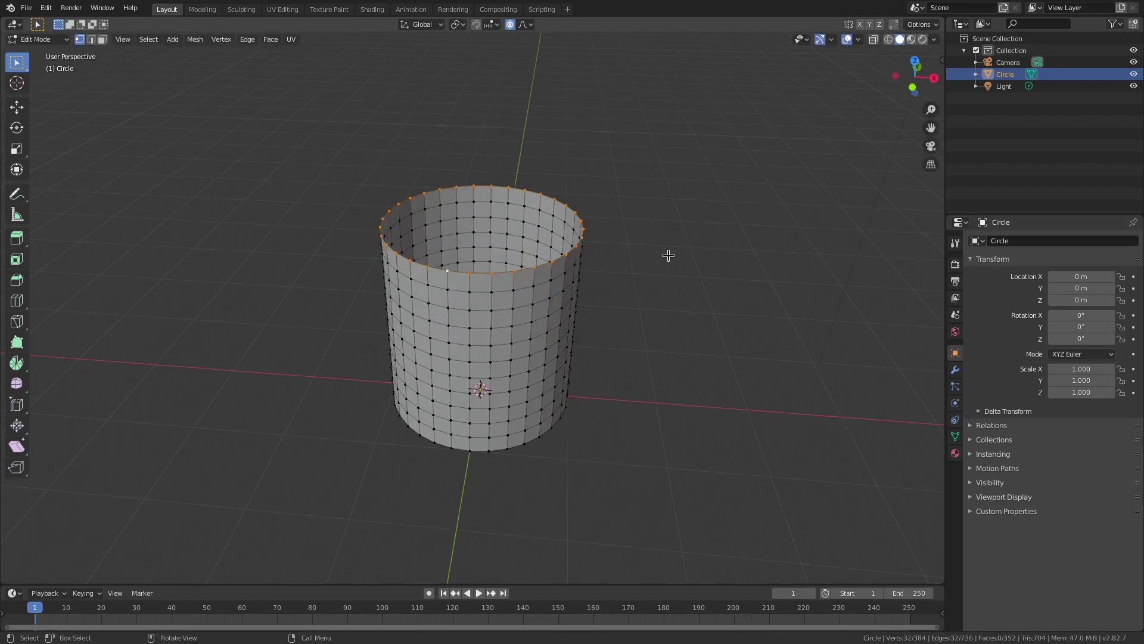
pyautogui.press('r')
pyautogui.press('z')
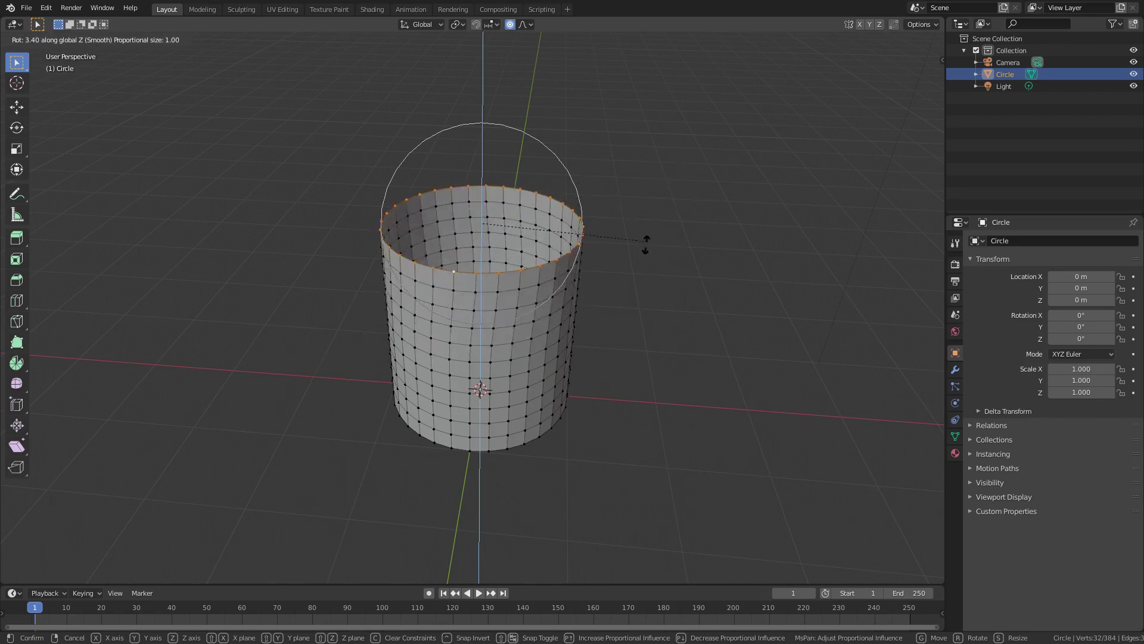
pyautogui.scroll(-1, 544, 336)
pyautogui.scroll(-8, 544, 338)
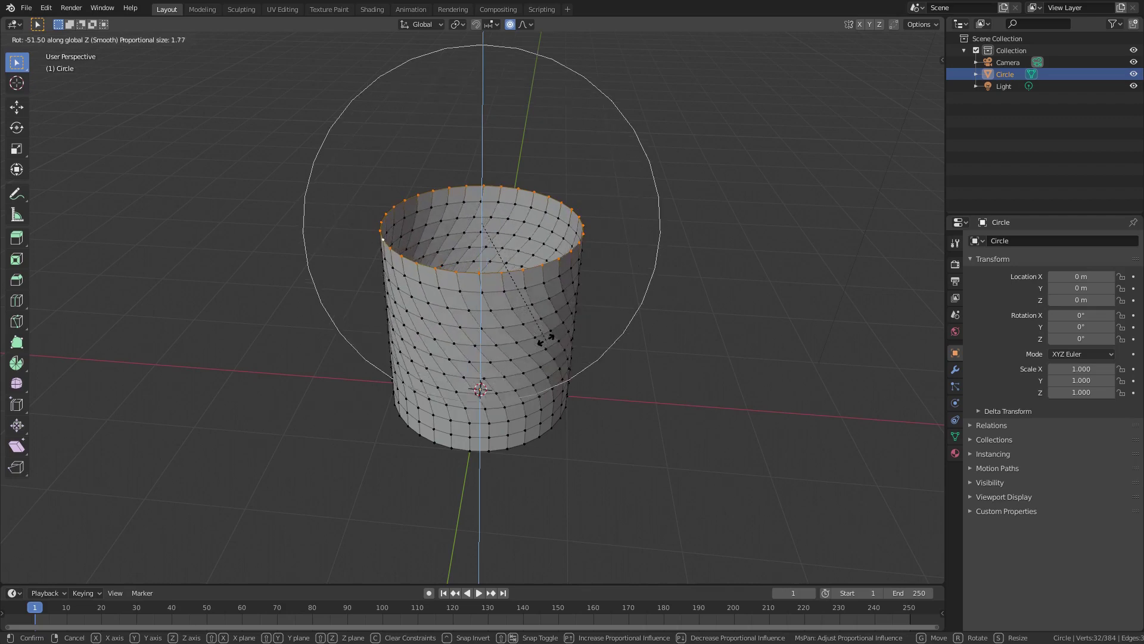
pyautogui.scroll(-1, 298, 335)
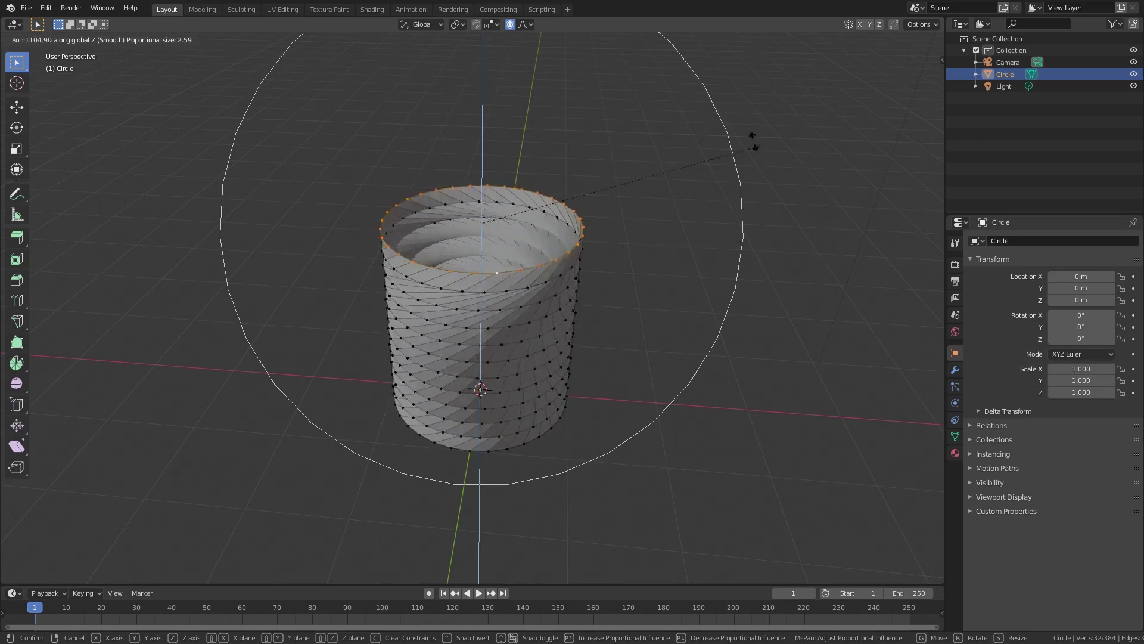
pyautogui.press('Escape')
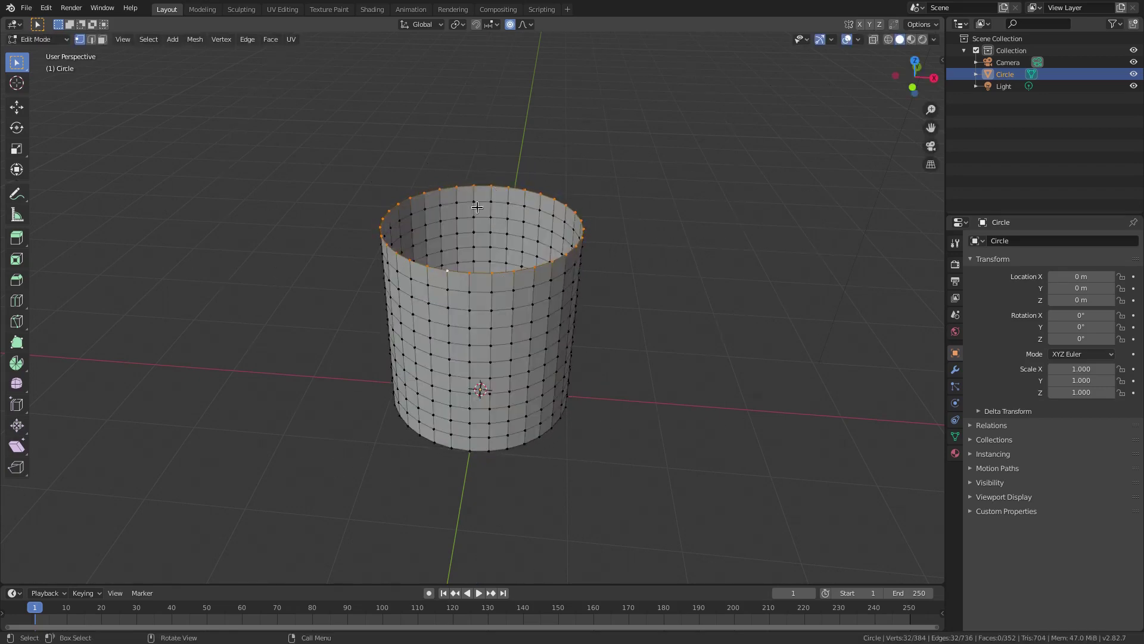
# Retry Z rotations of the top rim, confirming one twist and then undoing it
pyautogui.moveTo(477, 206); pyautogui.dragTo(613, 342, button='middle')
pyautogui.press('r')
pyautogui.press('z')
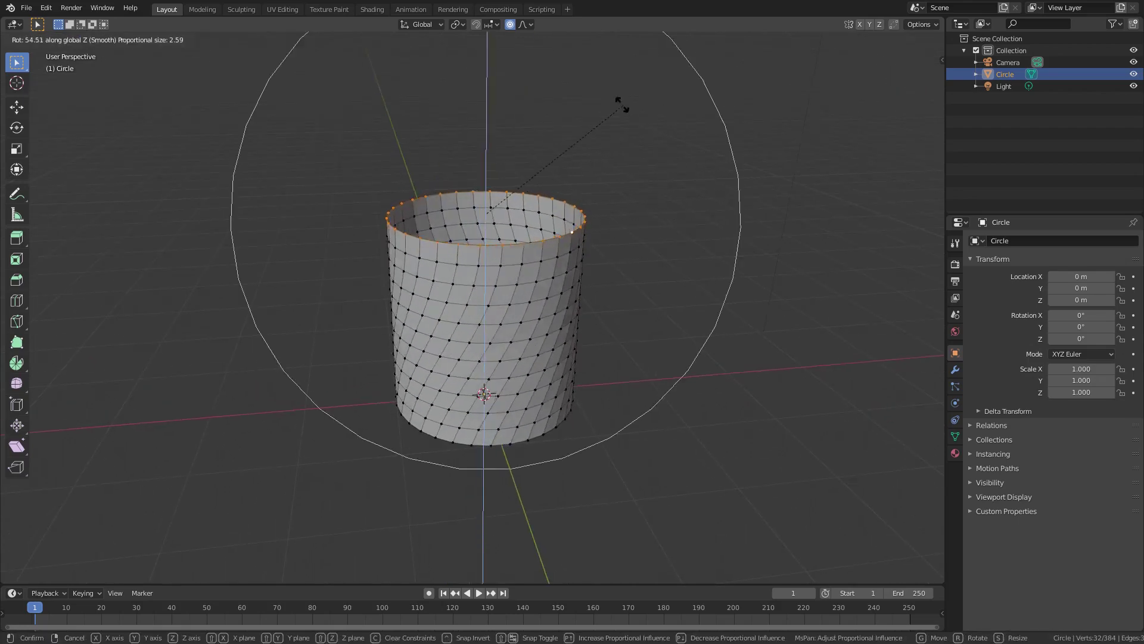
pyautogui.press('Escape')
pyautogui.moveTo(632, 188); pyautogui.dragTo(632, 188, button='middle')
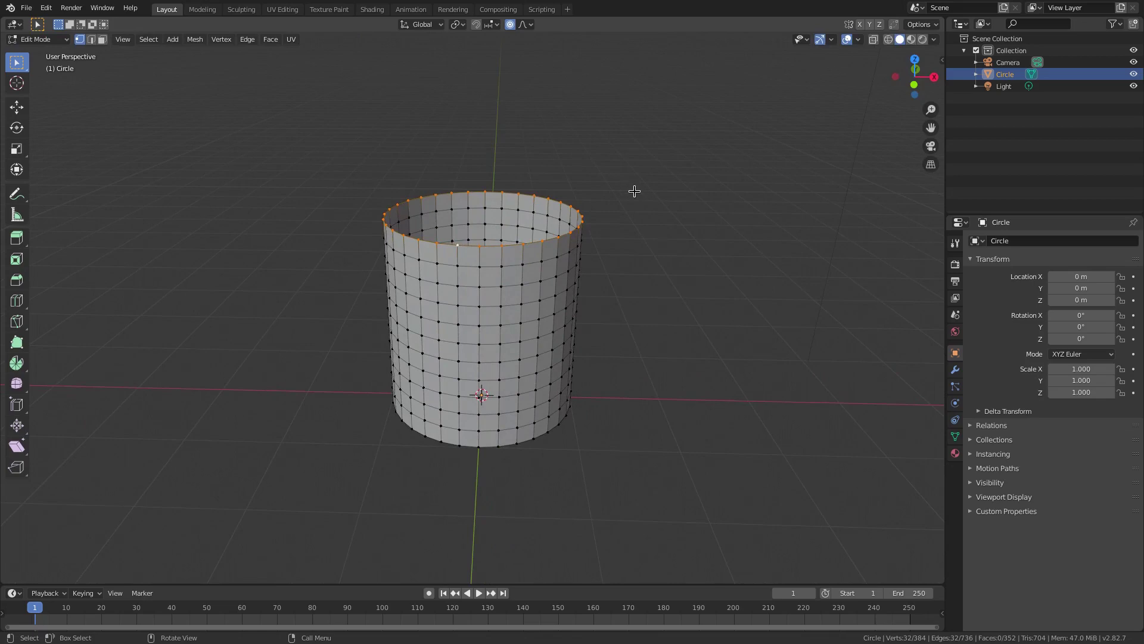
pyautogui.press('r')
pyautogui.press('z')
pyautogui.click(678, 320)
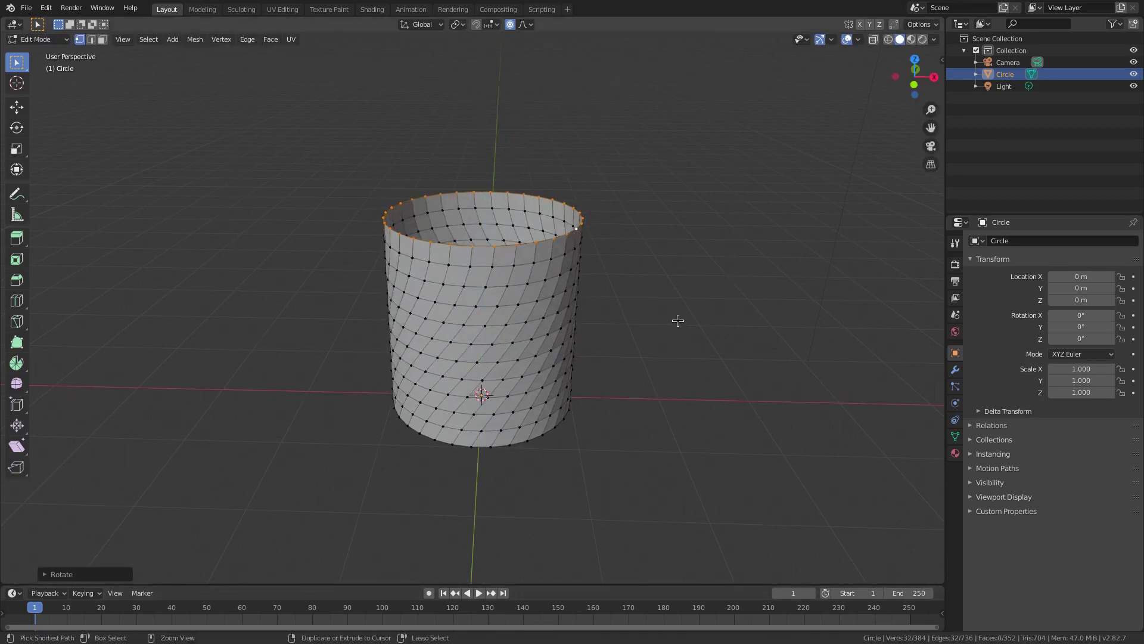
pyautogui.hotkey('ctrl', 'z')
# Rotate the top rim exactly 45° about Z with proportional falloff
pyautogui.press('r')
pyautogui.press('z')
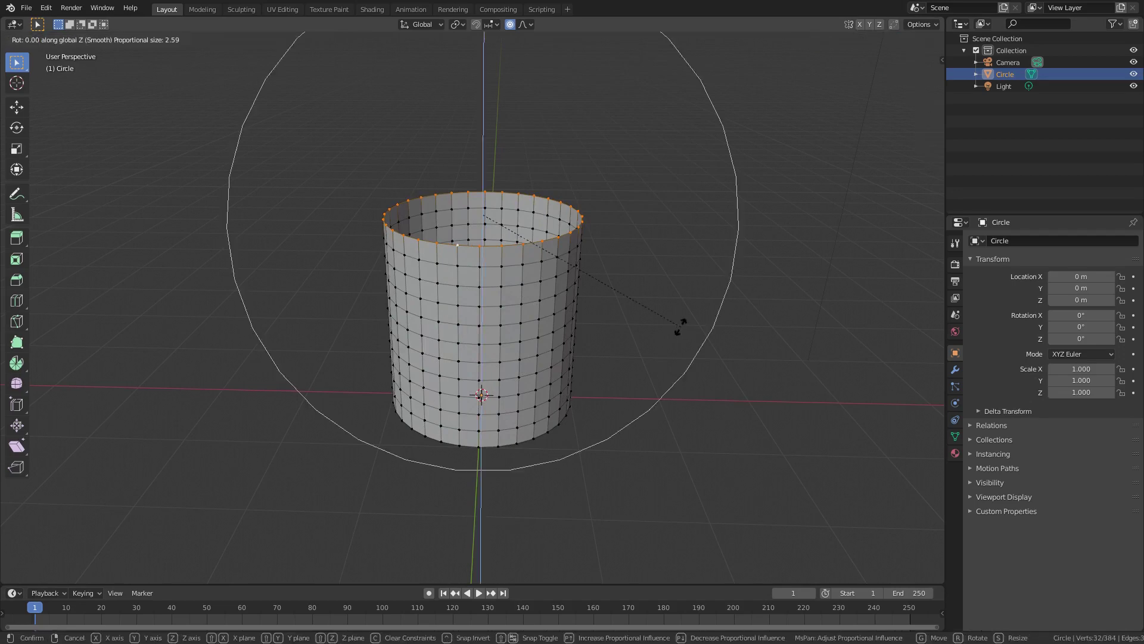
pyautogui.write('45')
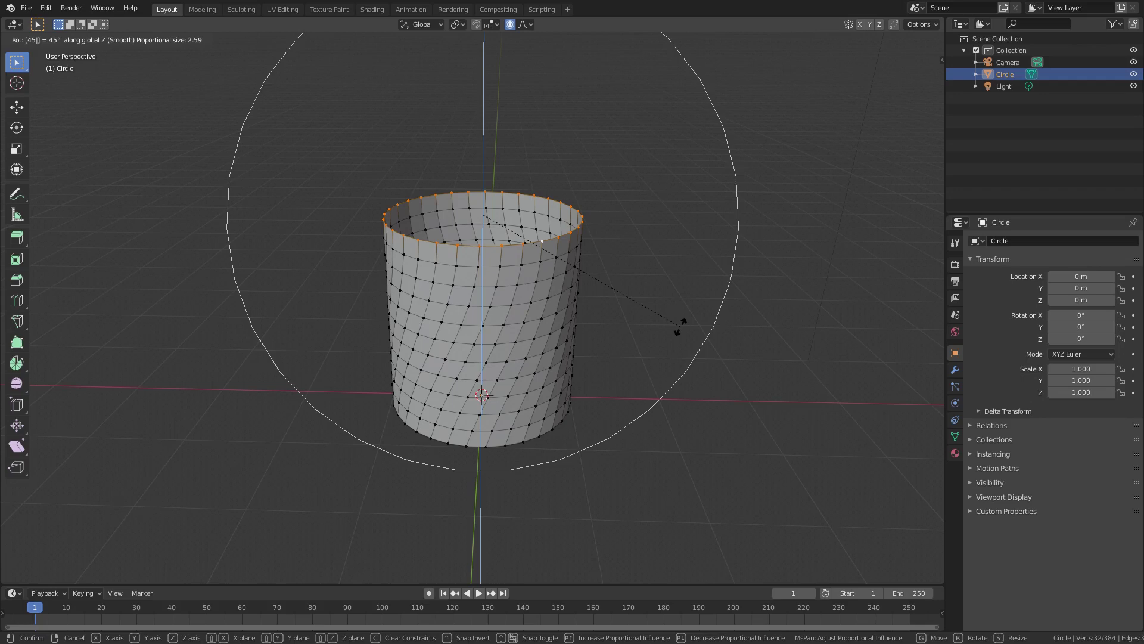
pyautogui.press('Return')
pyautogui.moveTo(680, 326); pyautogui.dragTo(504, 201, button='middle')
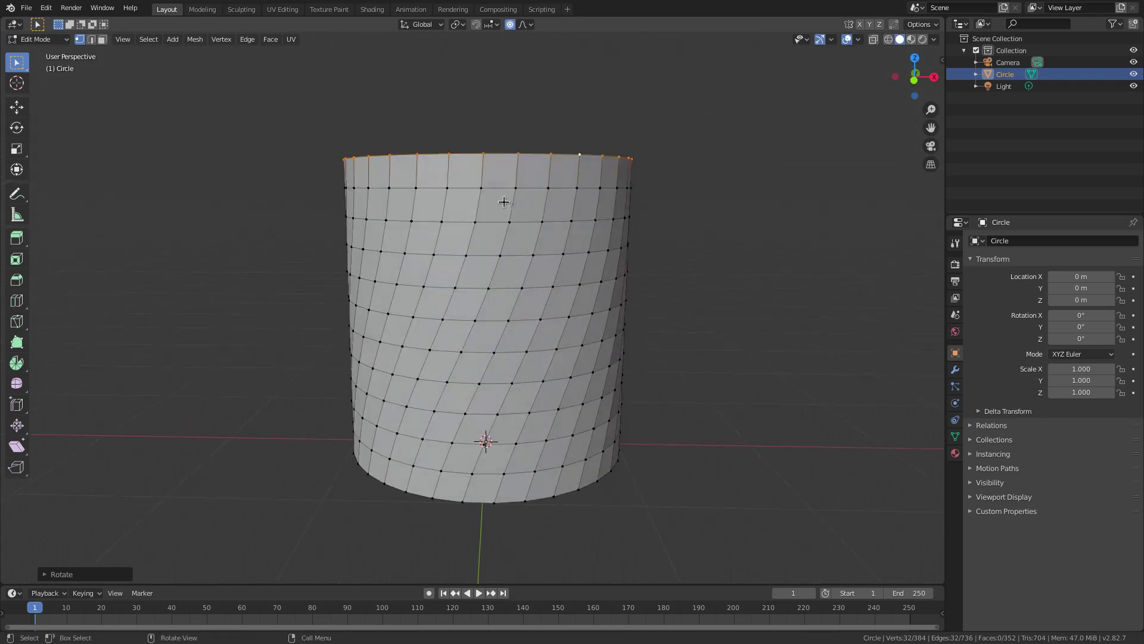
# Undo back to the untwisted cylinder and return to the front orthographic view
pyautogui.press('KP_1')
pyautogui.scroll(1, 566, 237)
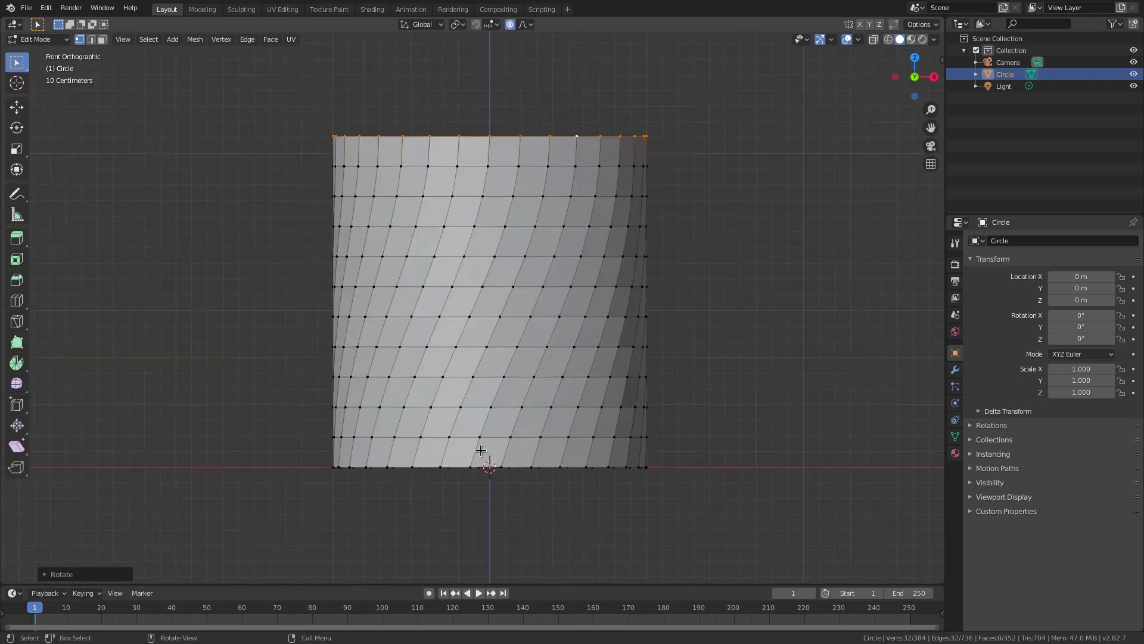
pyautogui.click(499, 469)
pyautogui.moveTo(461, 478); pyautogui.dragTo(548, 446, button='middle')
pyautogui.hotkey('ctrl', 'z')
pyautogui.hotkey('ctrl', 'z')
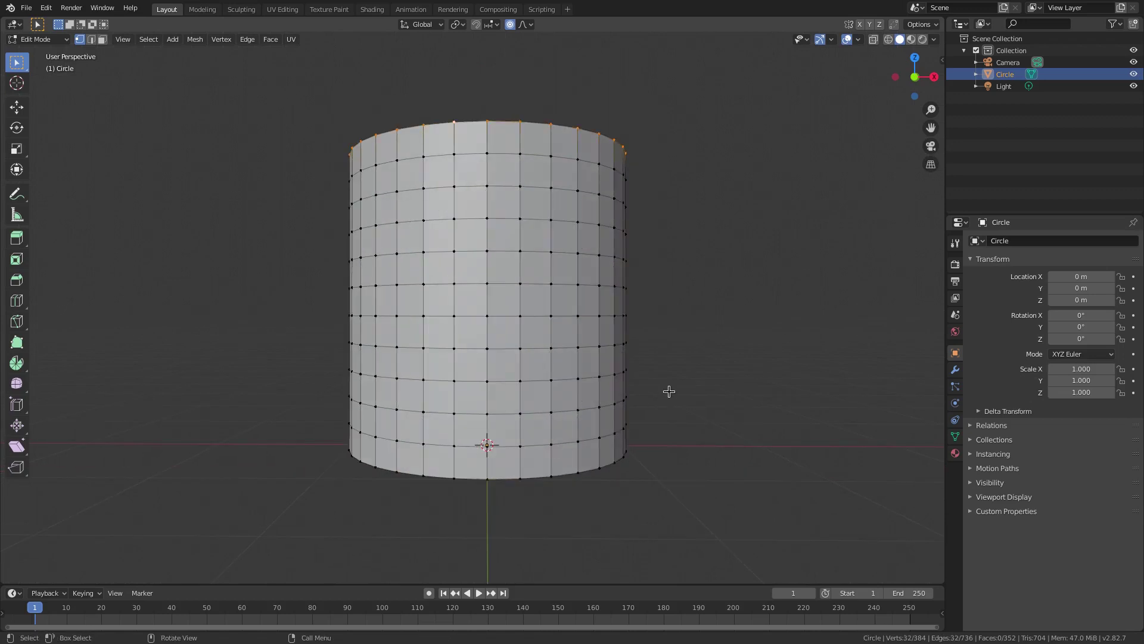
pyautogui.press('KP_1')
# Try a Z rotation of the top ring while resizing the falloff, then cancel it
pyautogui.press('r')
pyautogui.press('z')
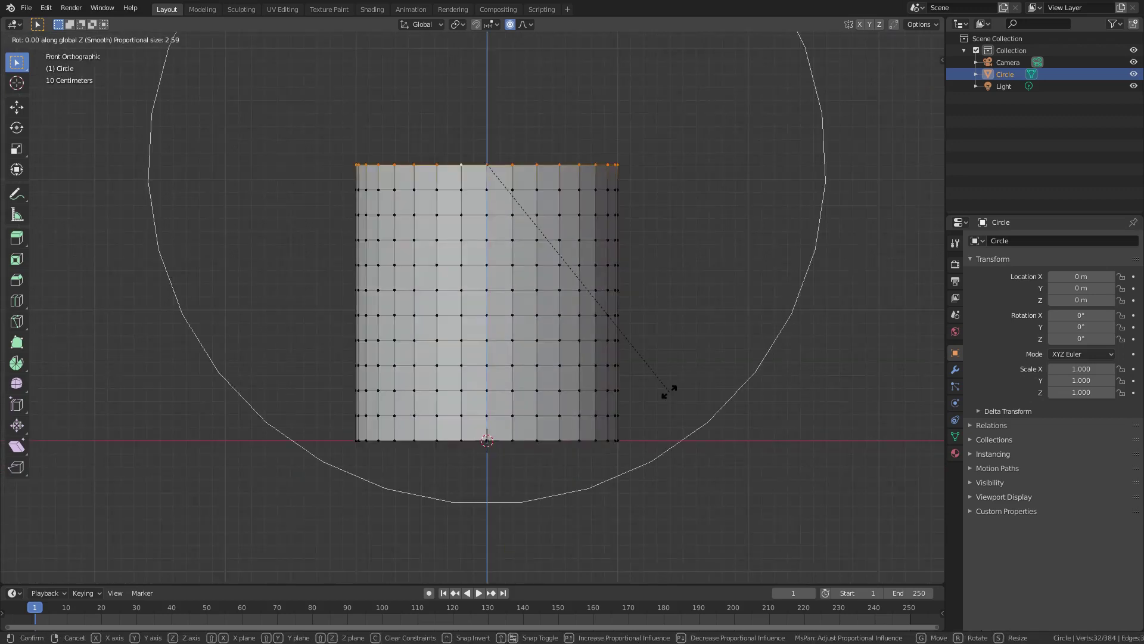
pyautogui.scroll(-1, 669, 387)
pyautogui.scroll(2, 669, 387)
pyautogui.scroll(3, 670, 386)
pyautogui.scroll(-1, 669, 386)
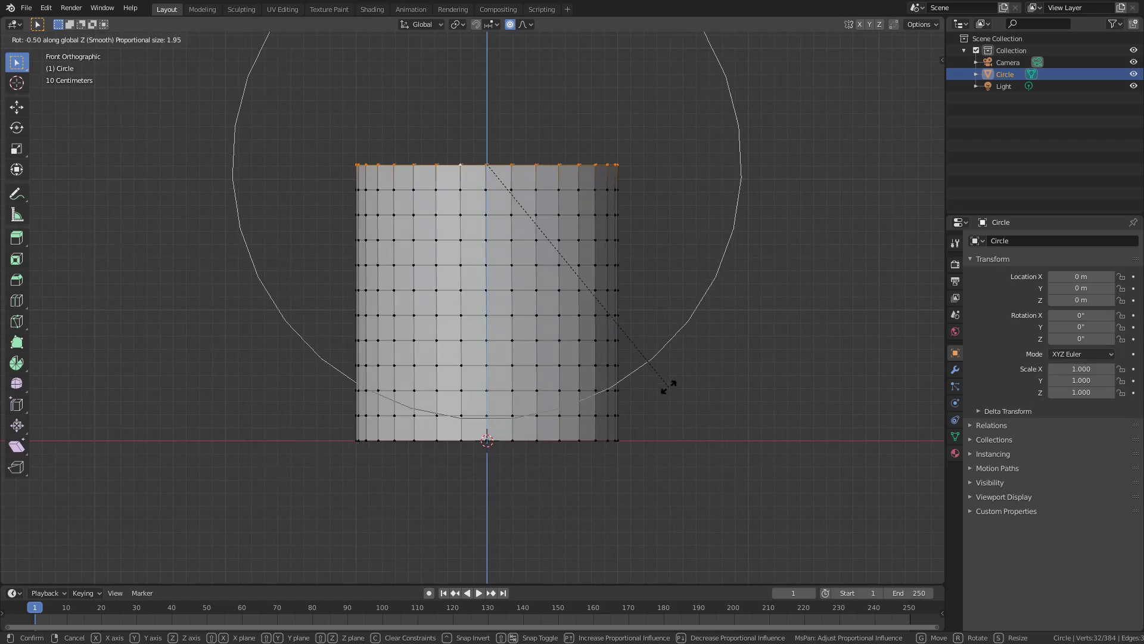
pyautogui.scroll(-1, 606, 143)
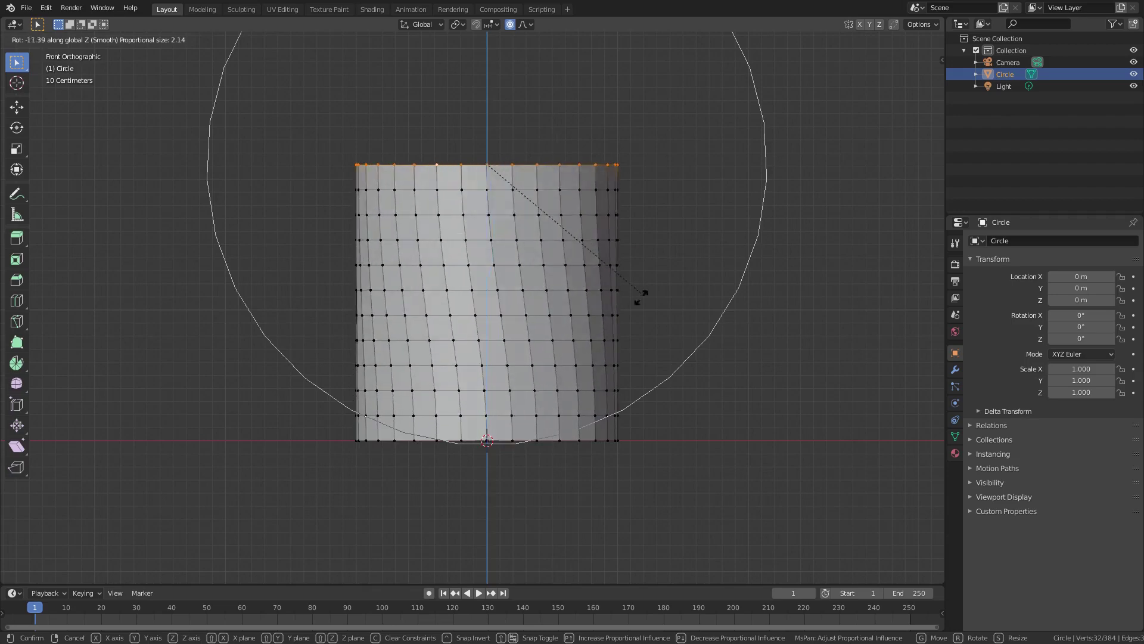
pyautogui.press('Escape')
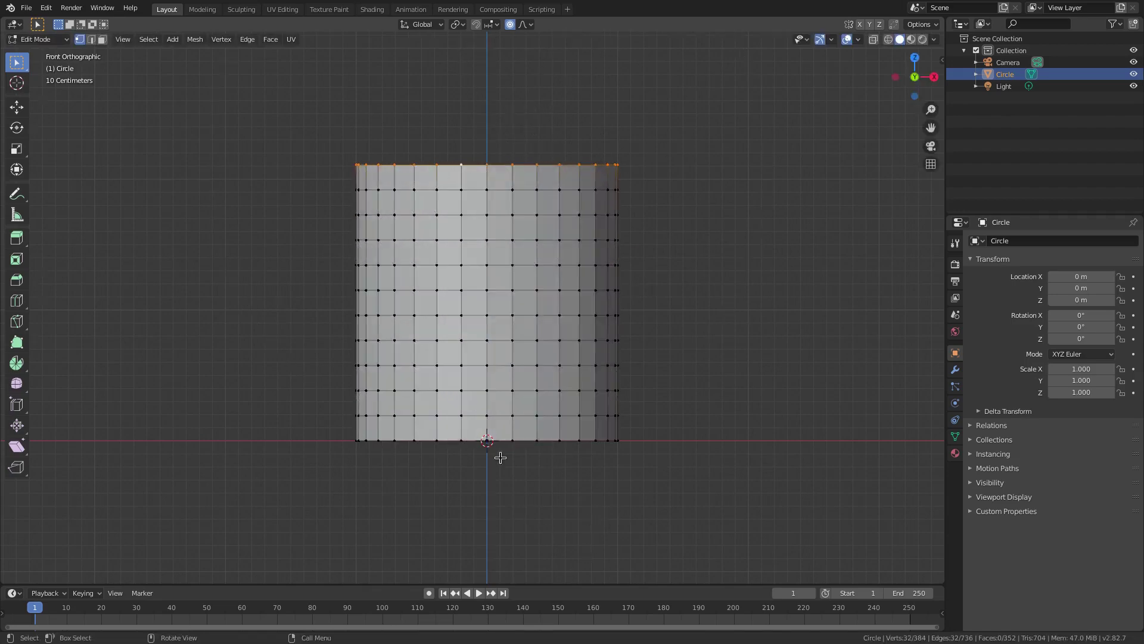
# Adjust the falloff radius and test another Z rotation, cancelling it again
pyautogui.scroll(7, 465, 230)
pyautogui.scroll(1, 474, 301)
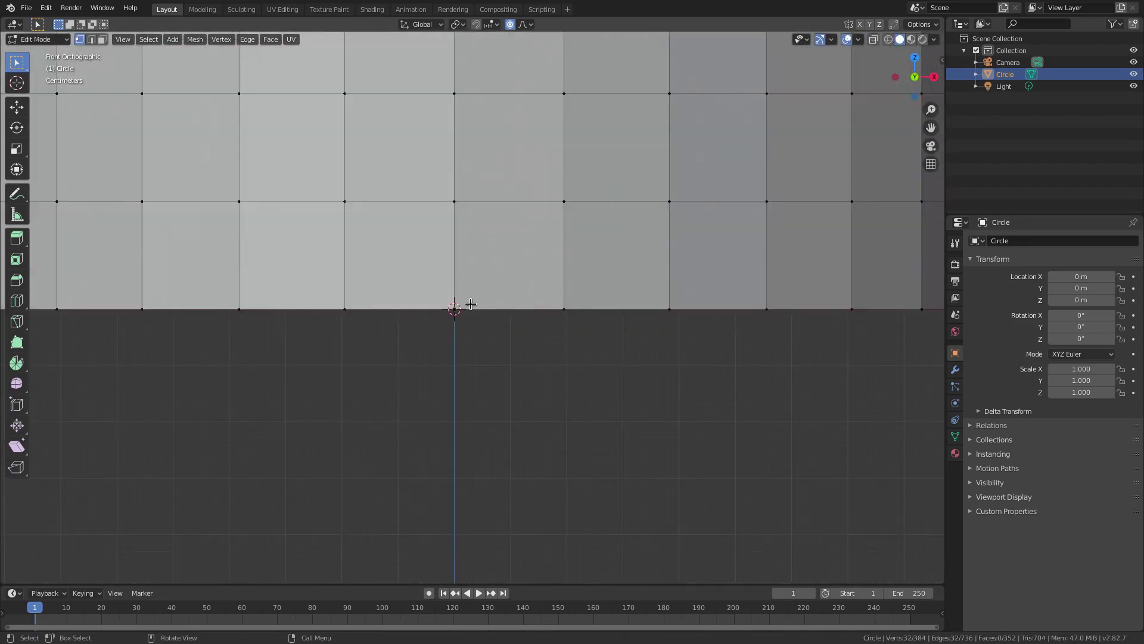
pyautogui.scroll(-3, 853, 312)
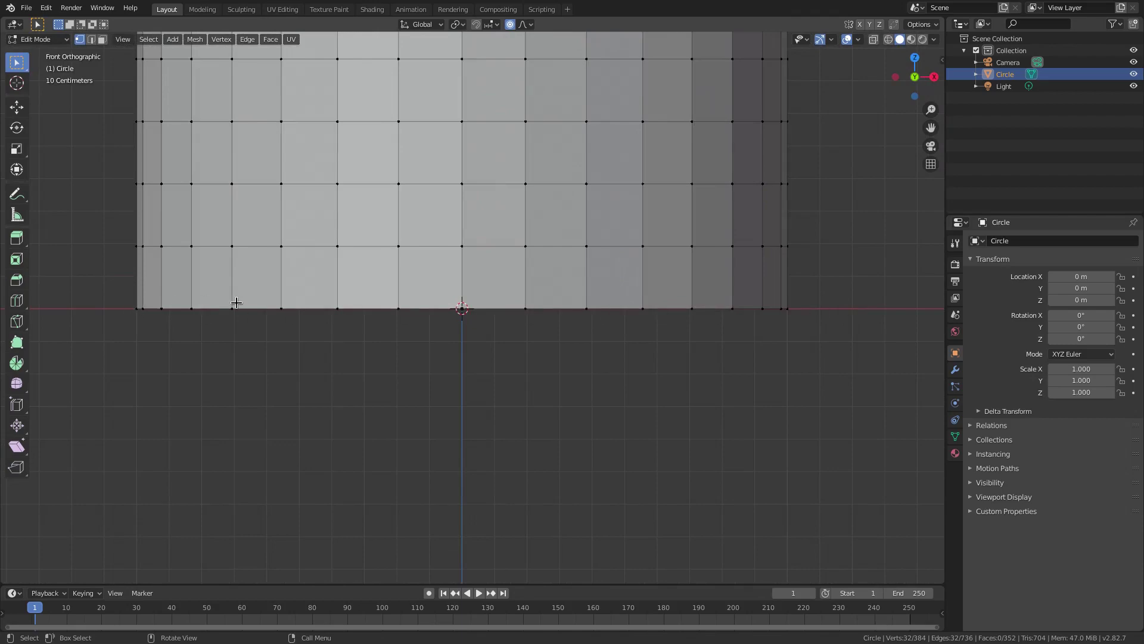
pyautogui.scroll(-2, 549, 298)
pyautogui.keyDown('shift'); pyautogui.scroll(3, 561, 337); pyautogui.keyUp('shift')
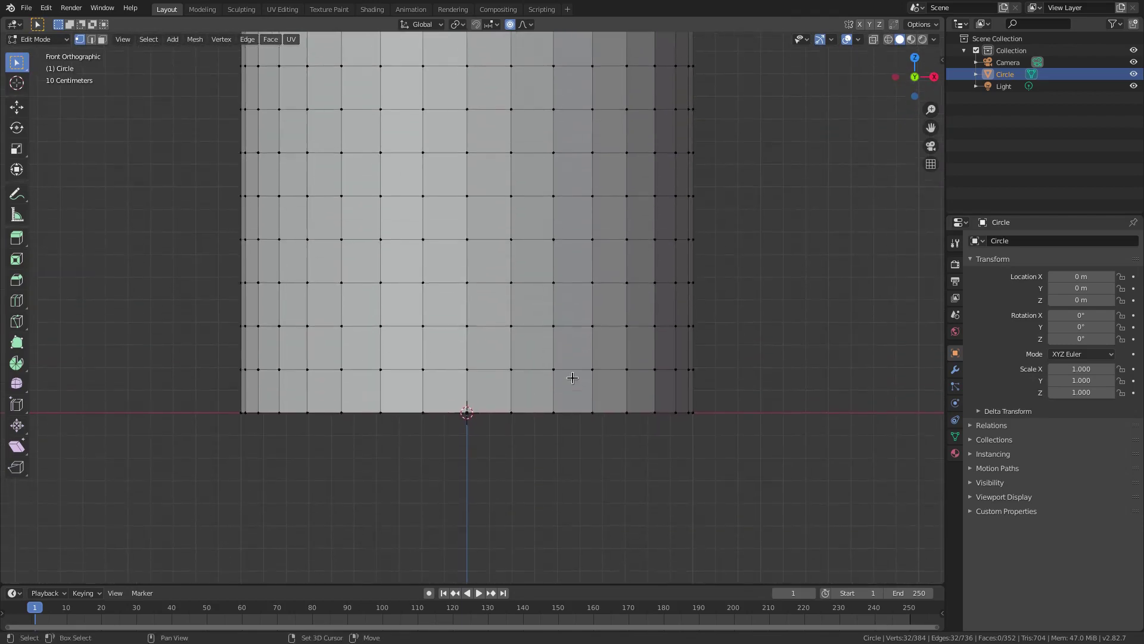
pyautogui.press('r')
pyautogui.press('z')
pyautogui.scroll(-2, 766, 510)
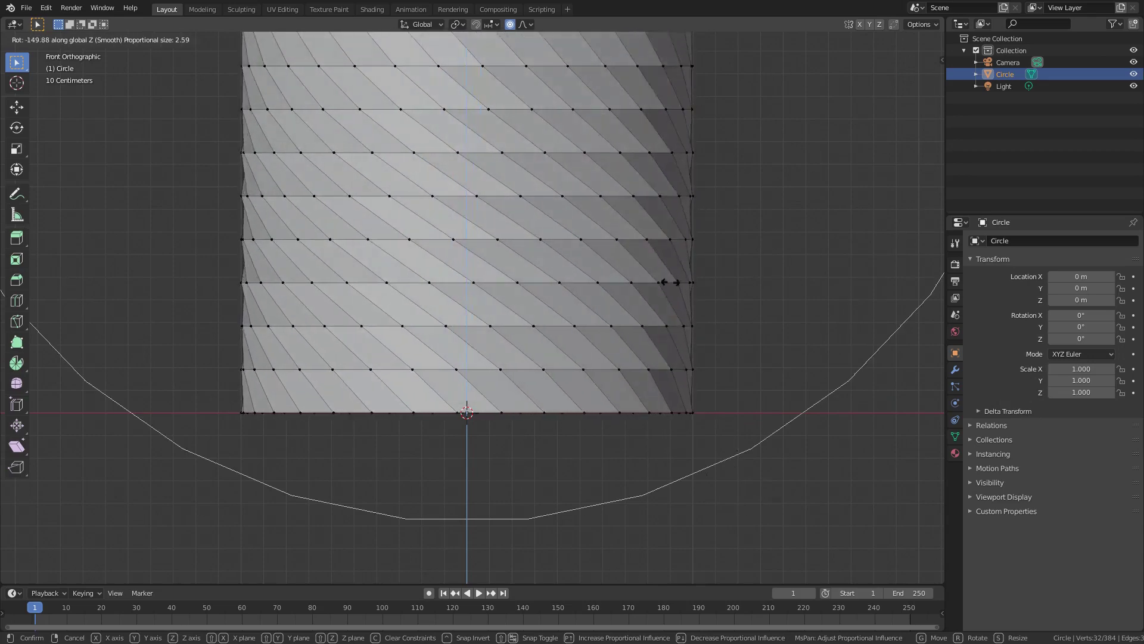
pyautogui.press('Escape')
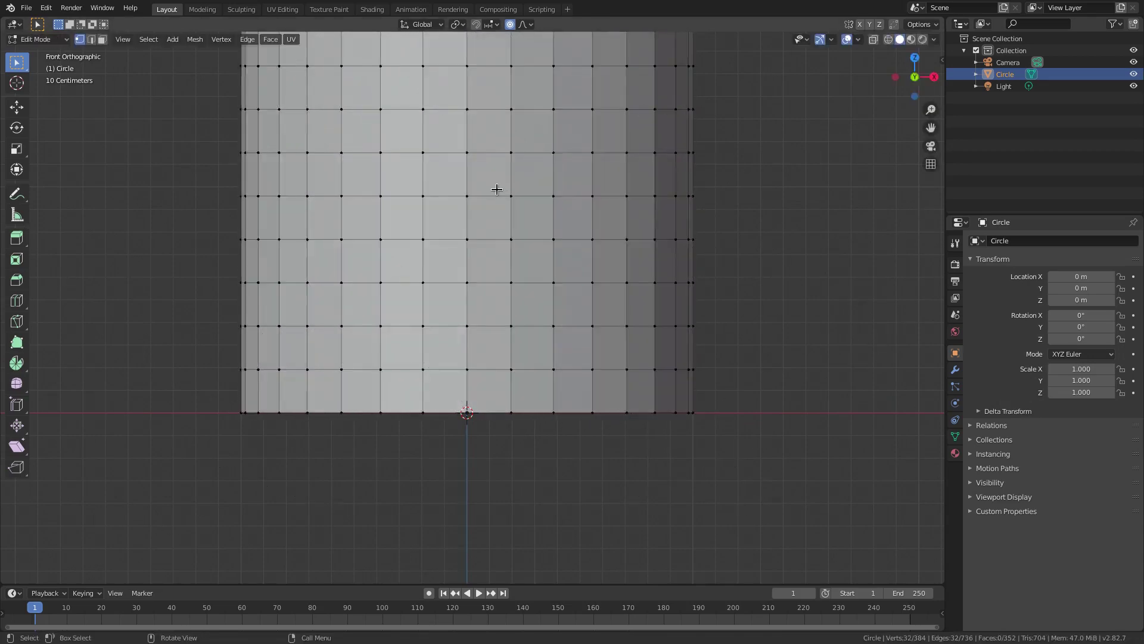
# Twist the top ring 45° about Z with a 2.14 smooth falloff, leaving one vertex selected
pyautogui.press('r')
pyautogui.press('z')
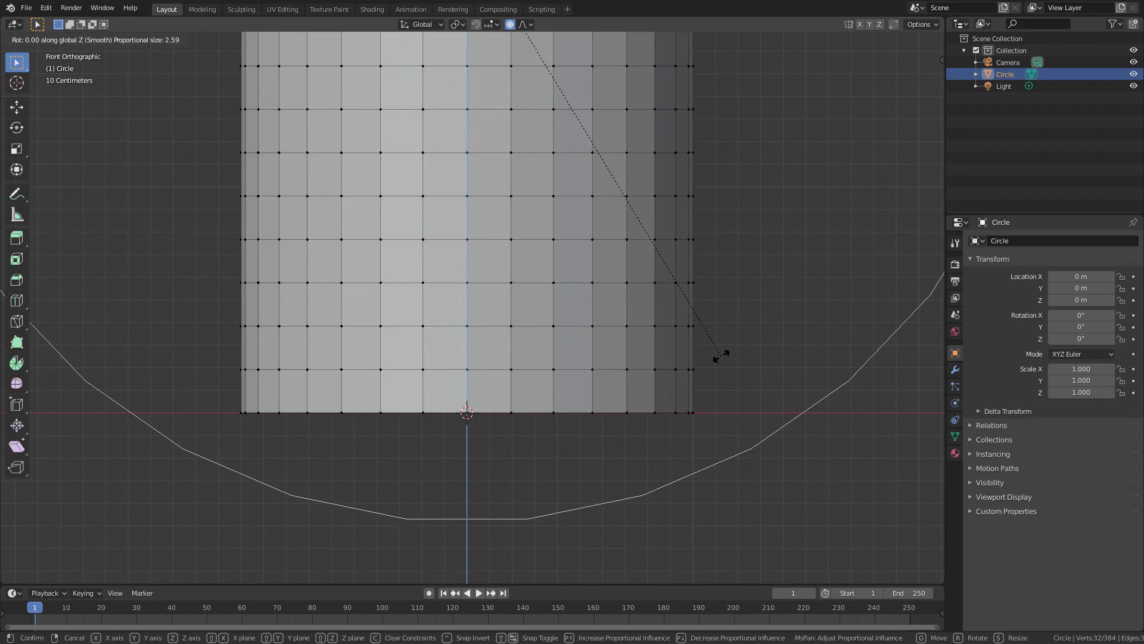
pyautogui.scroll(3, 721, 355)
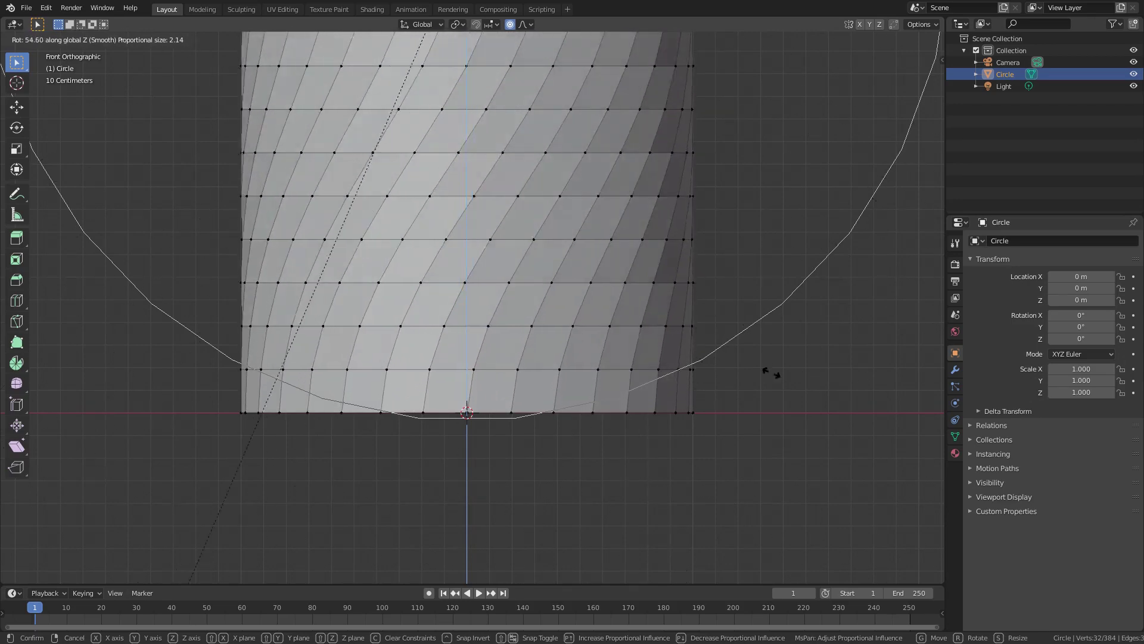
pyautogui.write('45')
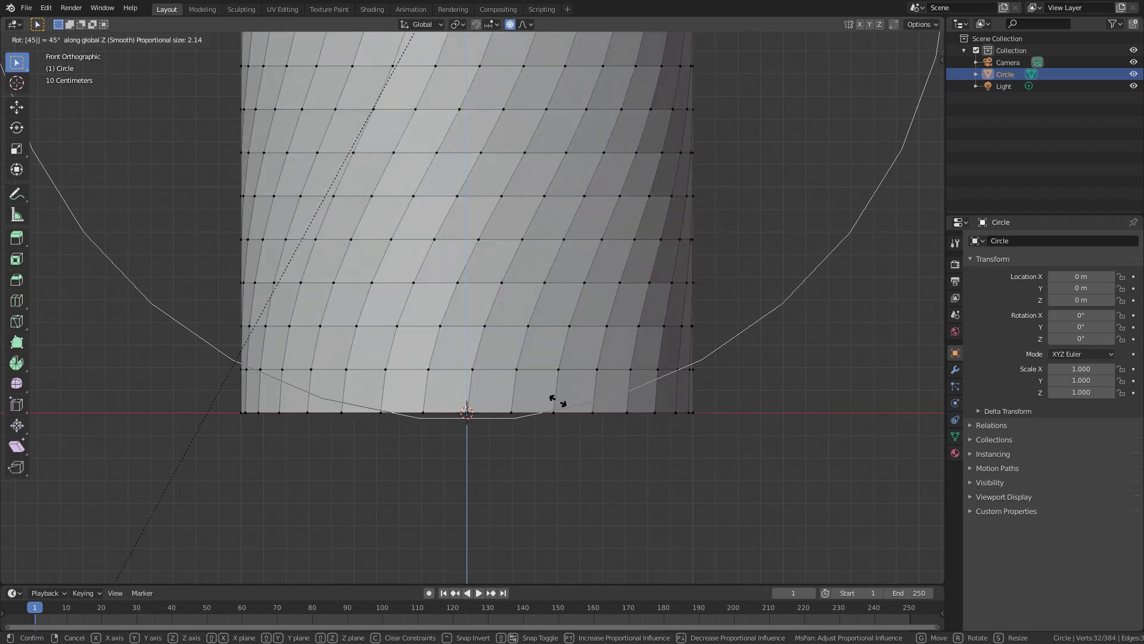
pyautogui.press('Return')
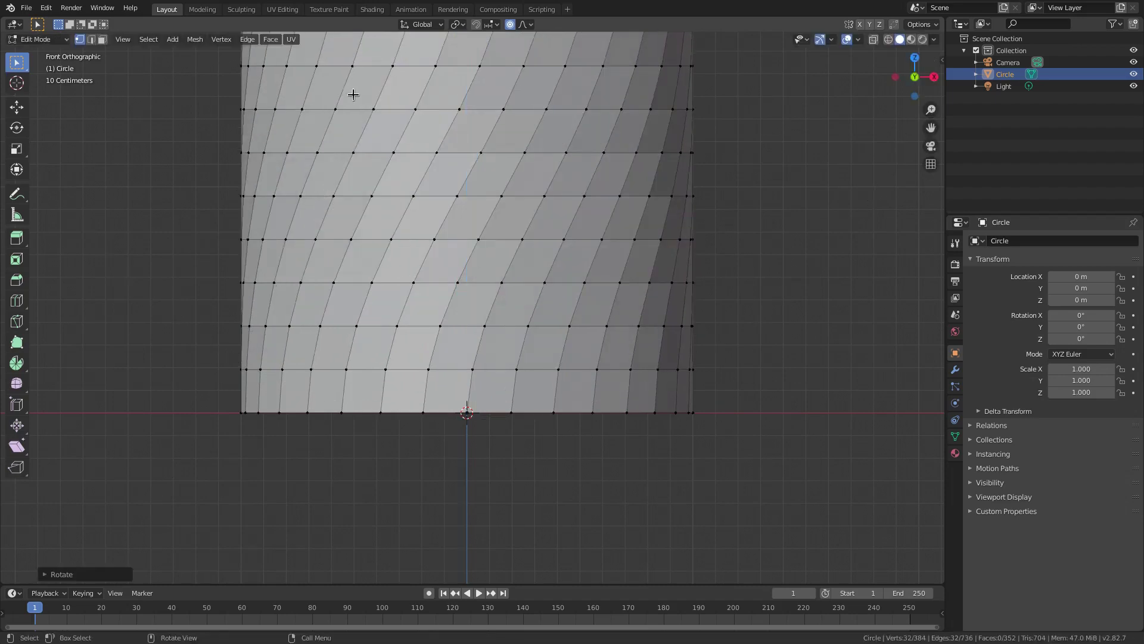
pyautogui.click(467, 412)
# Orbit to a perspective view of the twisted cylinder and return to Object Mode
pyautogui.scroll(3, 469, 414)
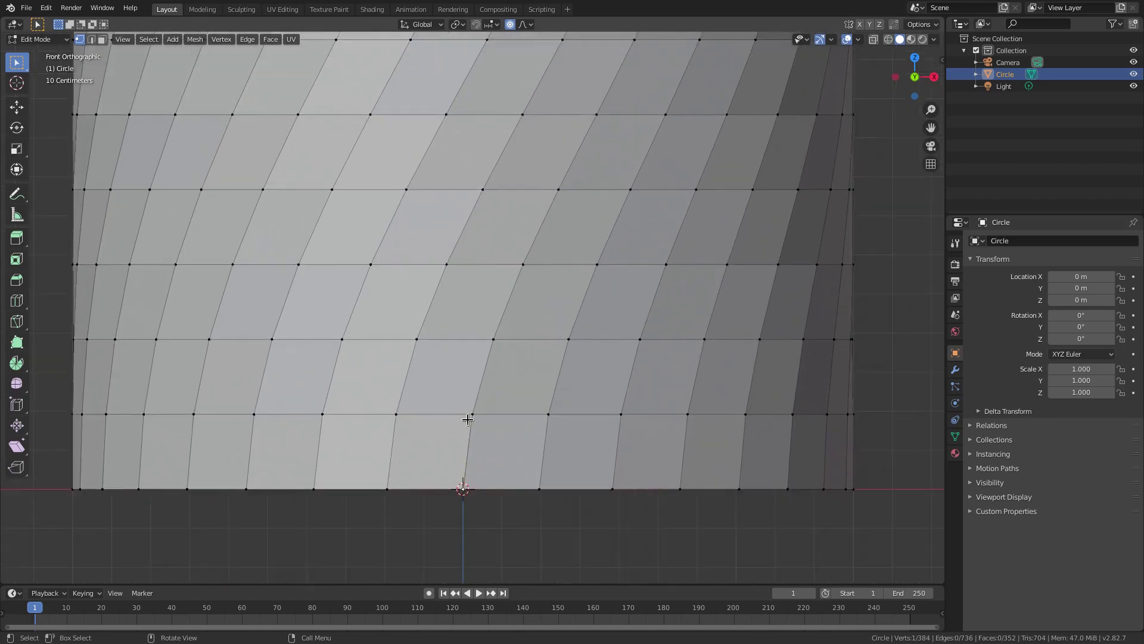
pyautogui.scroll(-3, 475, 448)
pyautogui.keyDown('shift'); pyautogui.scroll(5, 512, 191); pyautogui.keyUp('shift')
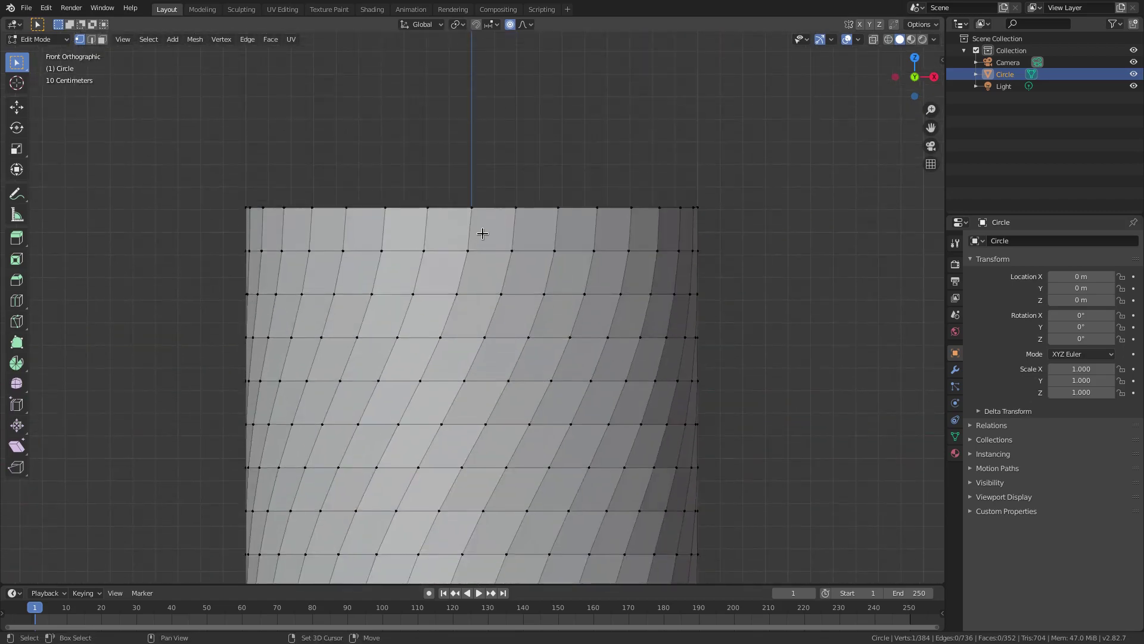
pyautogui.keyDown('shift'); pyautogui.click(472, 207); pyautogui.keyUp('shift')
pyautogui.keyDown('shift'); pyautogui.scroll(-2, 306, 232); pyautogui.keyUp('shift')
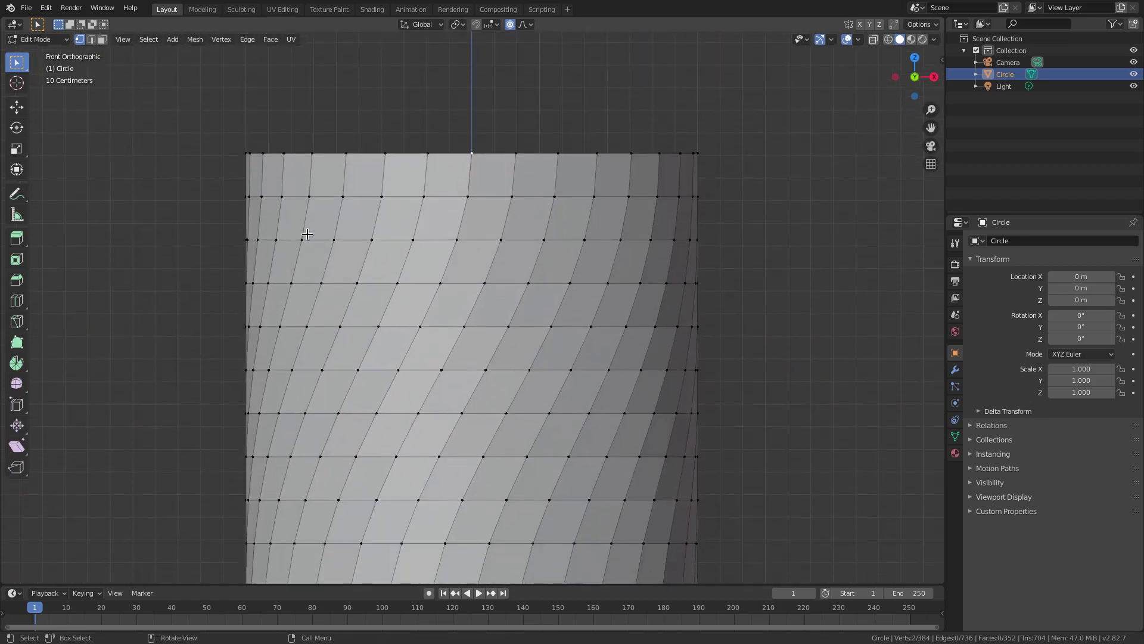
pyautogui.scroll(-4, 486, 309)
pyautogui.moveTo(487, 289); pyautogui.dragTo(664, 349, button='middle')
pyautogui.press('Tab')
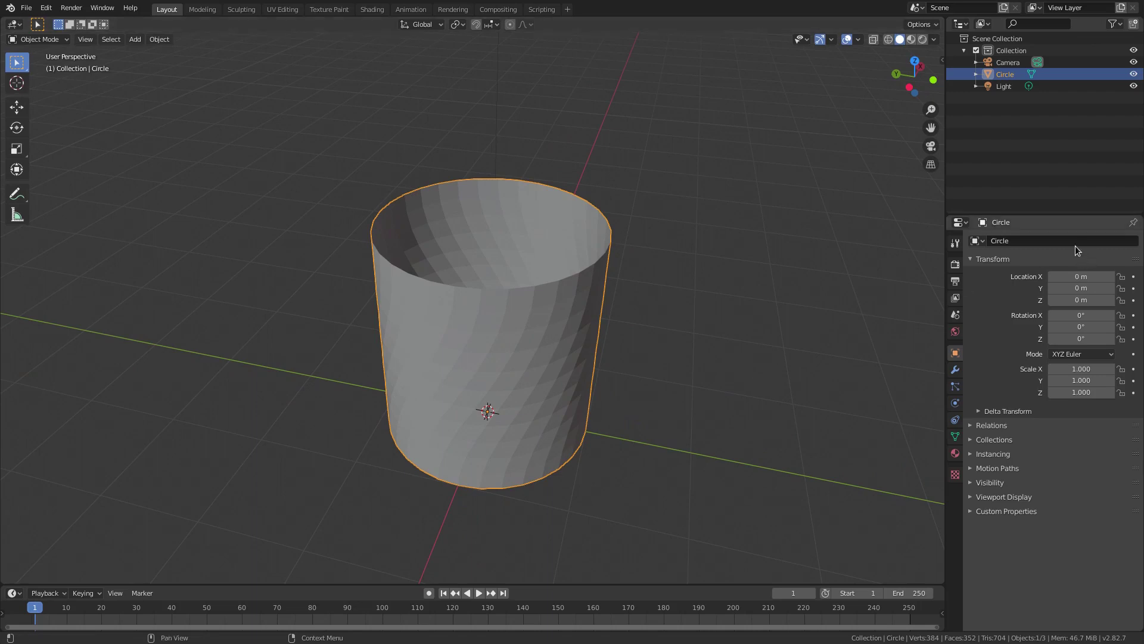
# Add a Wireframe modifier with 0.02 m thickness and orbit around to inspect the lattice
pyautogui.click(955, 369)
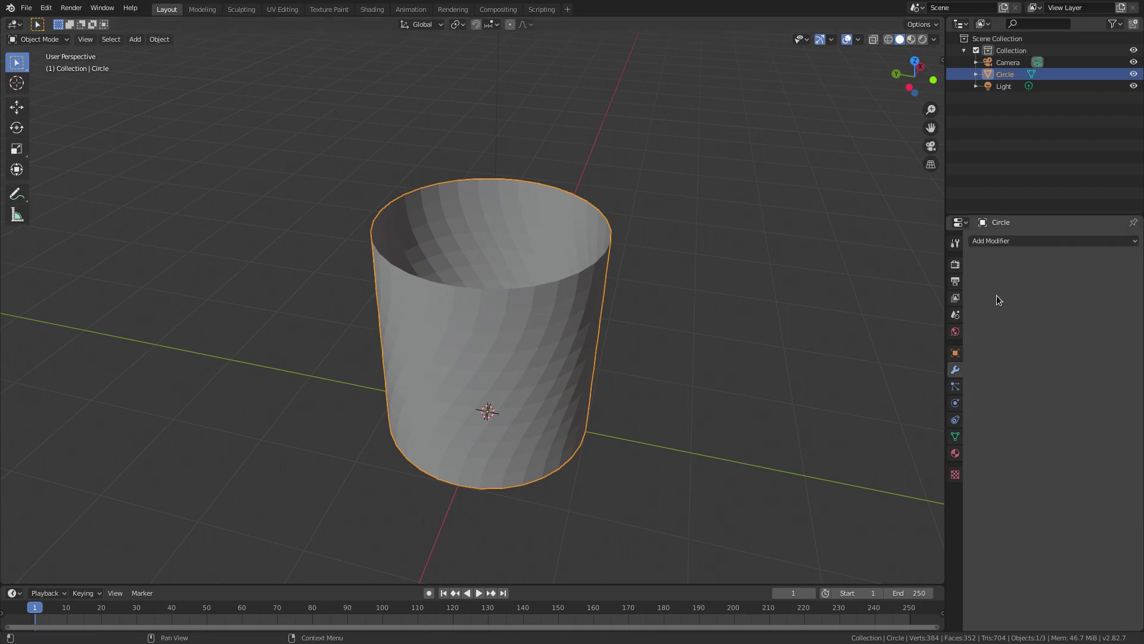
pyautogui.click(1007, 240)
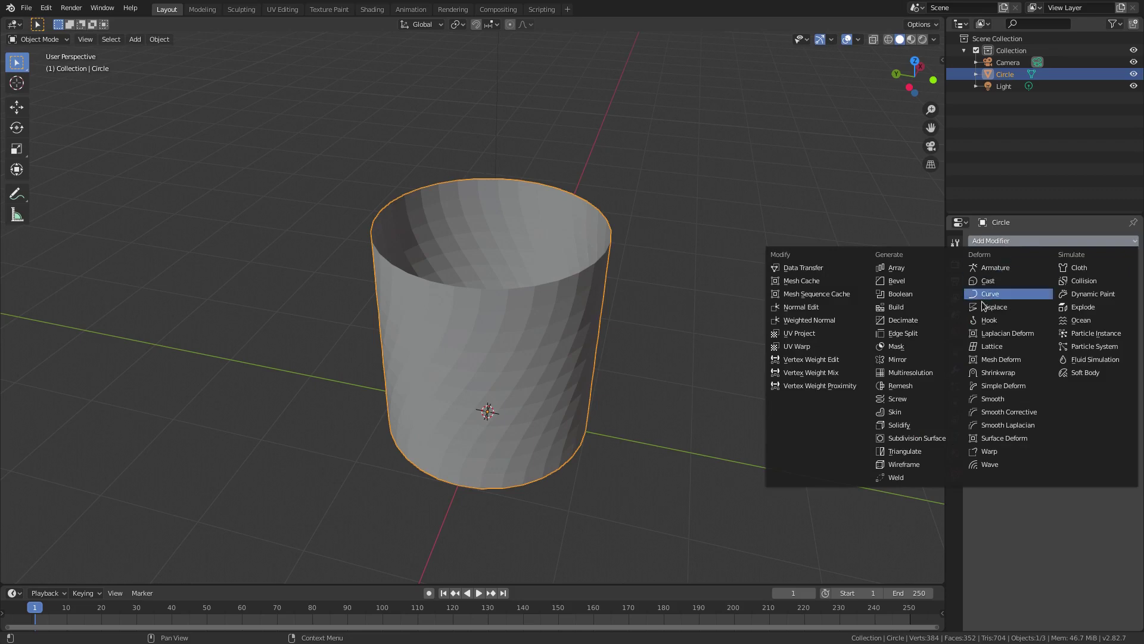
pyautogui.click(935, 465)
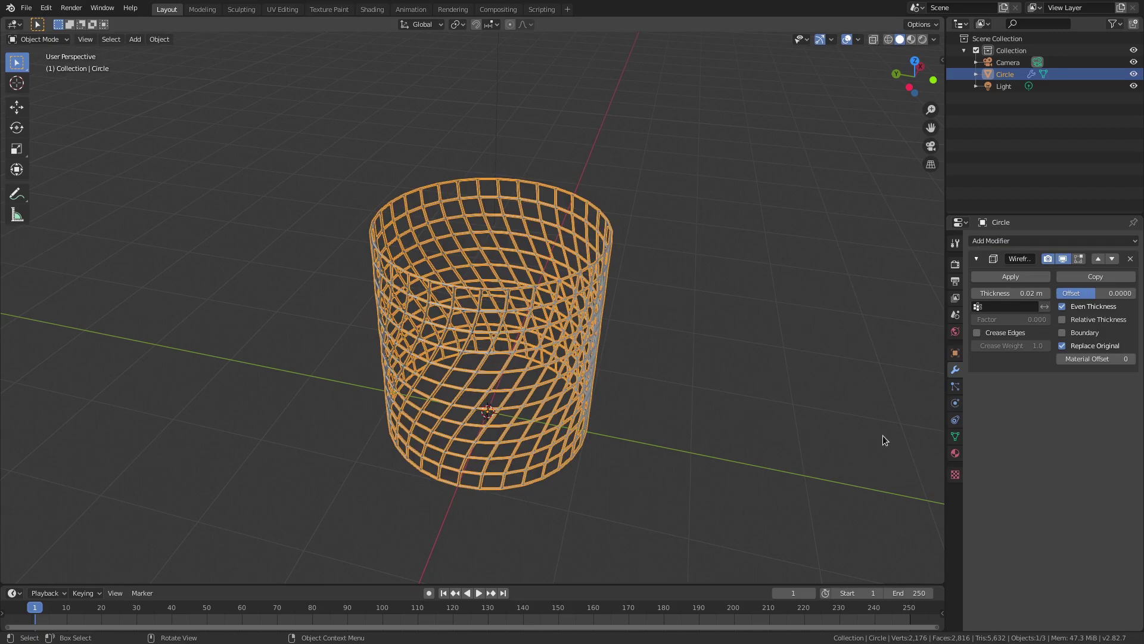
pyautogui.scroll(2, 565, 429)
pyautogui.moveTo(565, 429); pyautogui.dragTo(566, 224, button='middle')
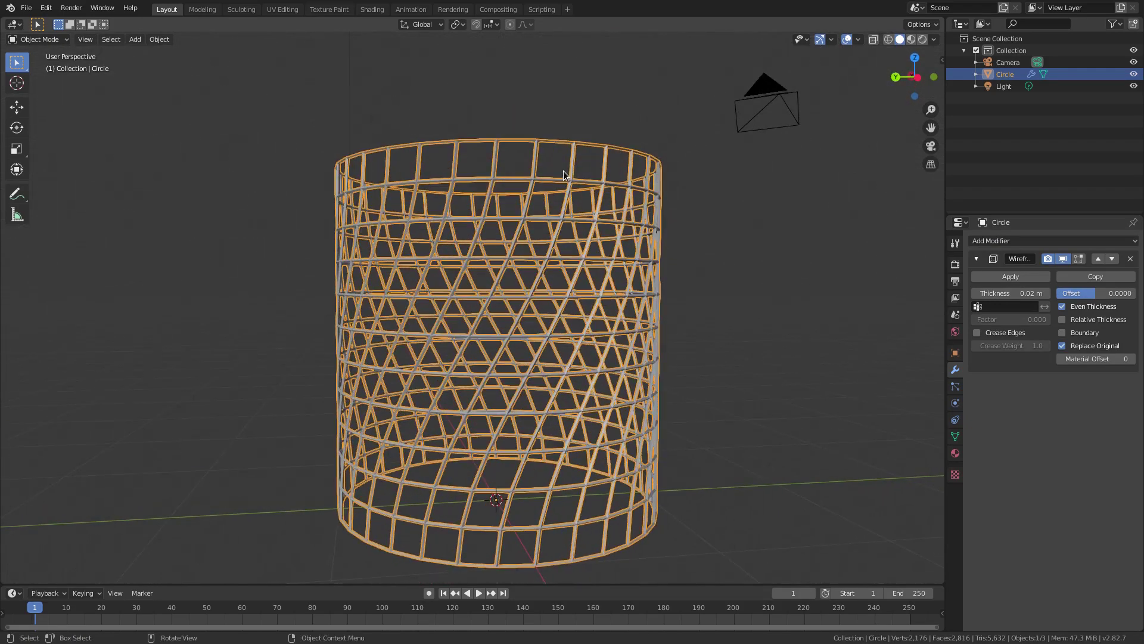
pyautogui.moveTo(695, 538); pyautogui.dragTo(648, 517, button='middle')
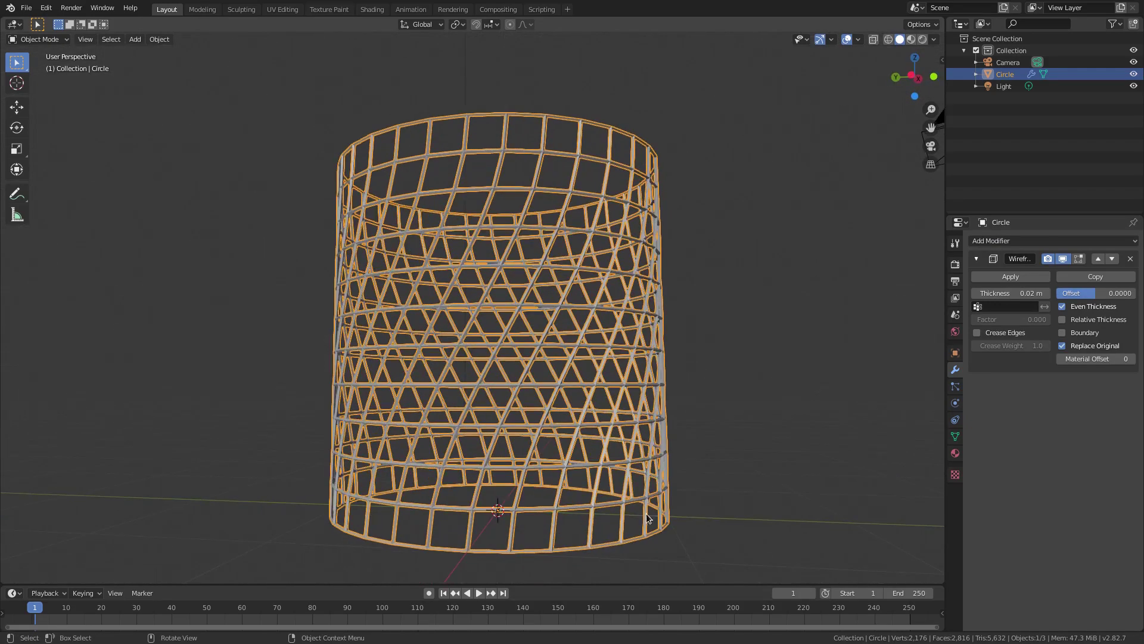
pyautogui.moveTo(529, 326); pyautogui.dragTo(465, 317, button='middle')
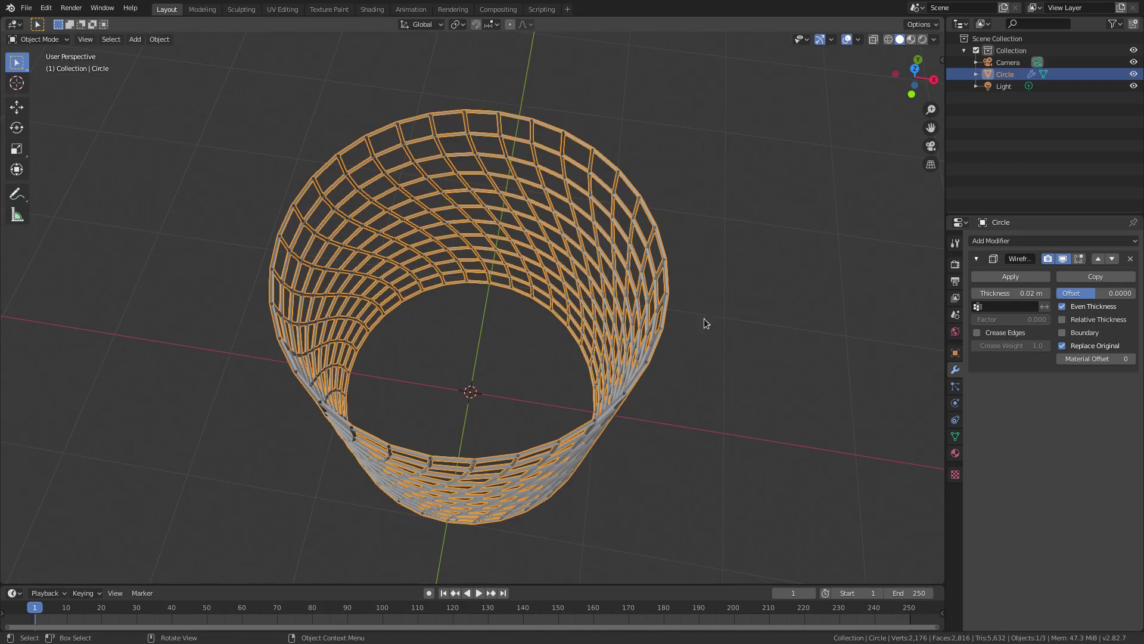
pyautogui.moveTo(754, 267); pyautogui.dragTo(682, 296, button='middle')
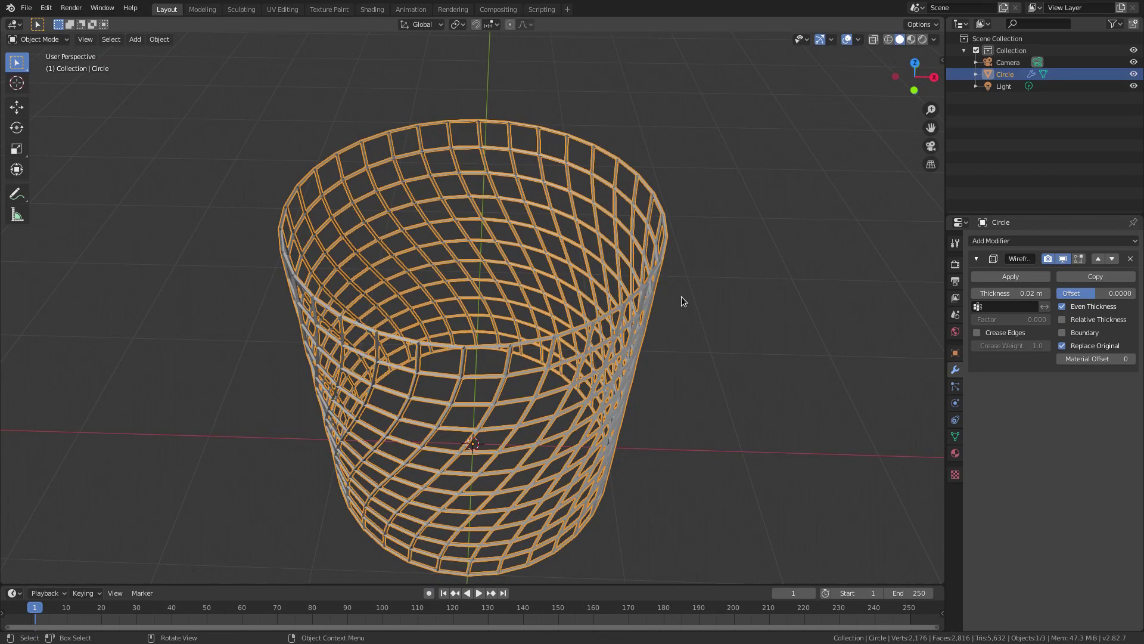
pyautogui.moveTo(779, 358); pyautogui.dragTo(738, 325, button='middle')
pyautogui.click(1003, 241)
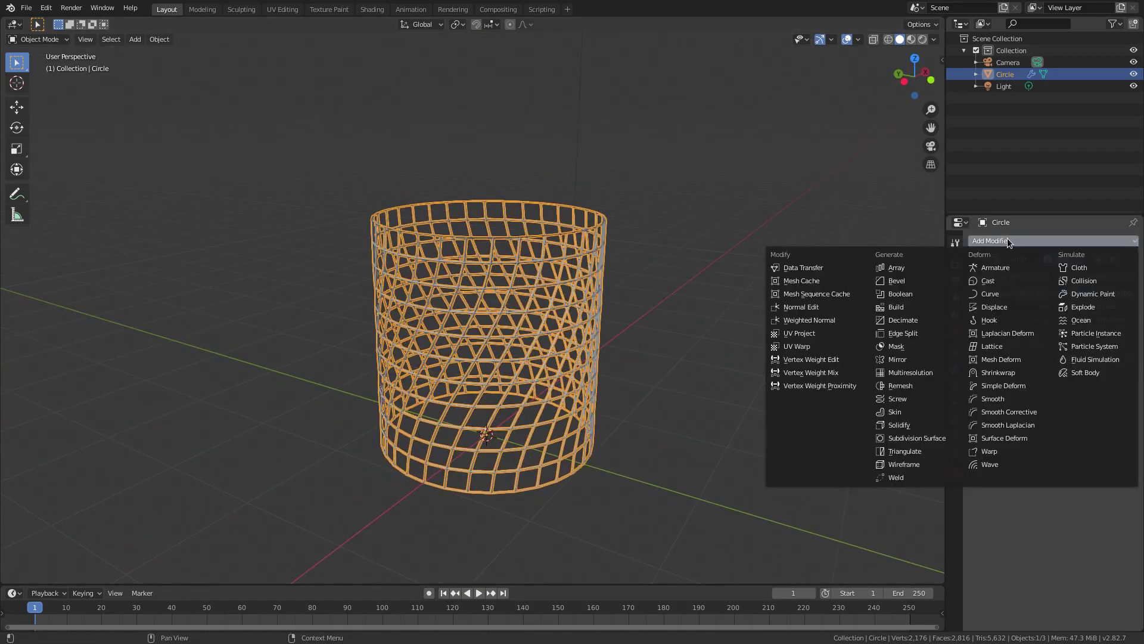
# Add a count-2 Array modifier stacking copies along Z with relative offset 1
pyautogui.click(935, 268)
pyautogui.moveTo(873, 281); pyautogui.dragTo(774, 410, button='middle')
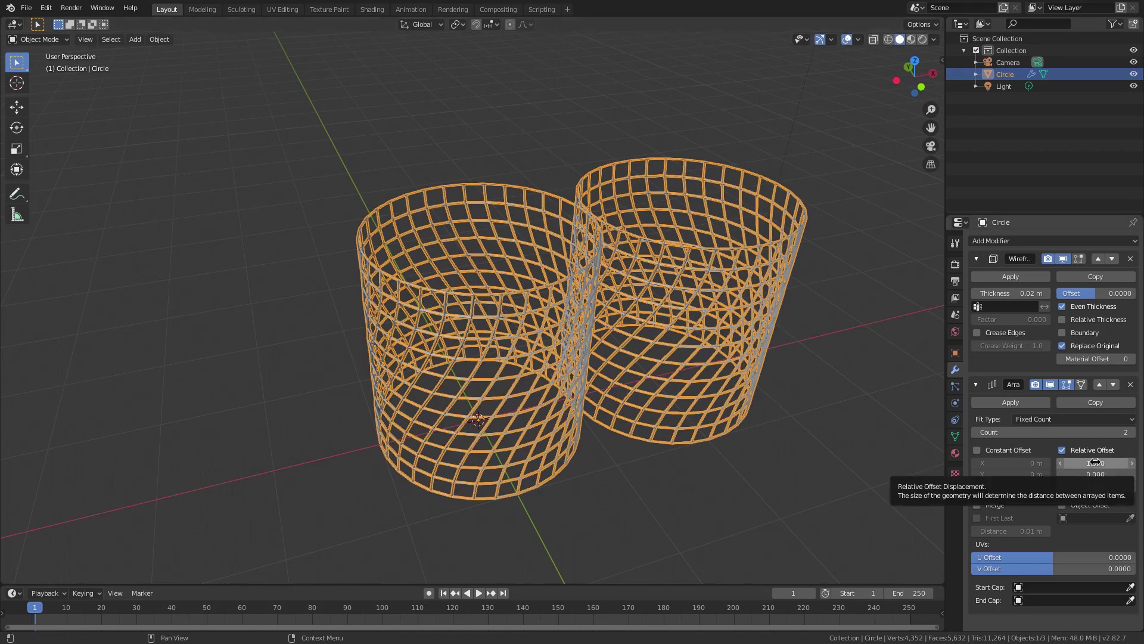
pyautogui.press('BackSpace')
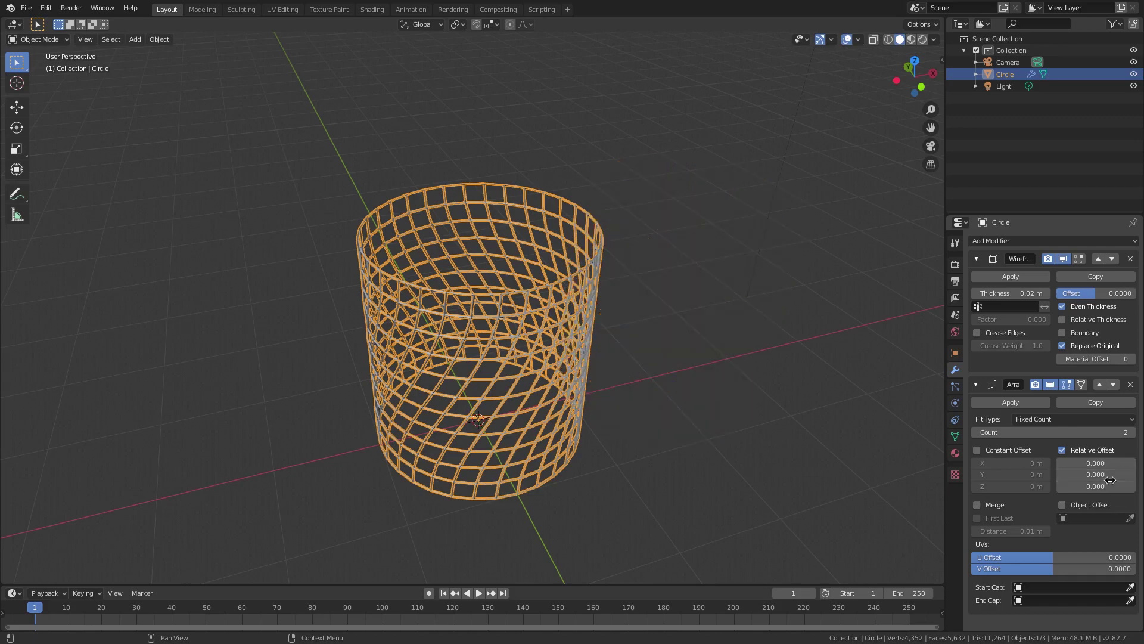
pyautogui.click(1111, 486)
pyautogui.write('1')
pyautogui.press('Return')
pyautogui.scroll(-2, 584, 435)
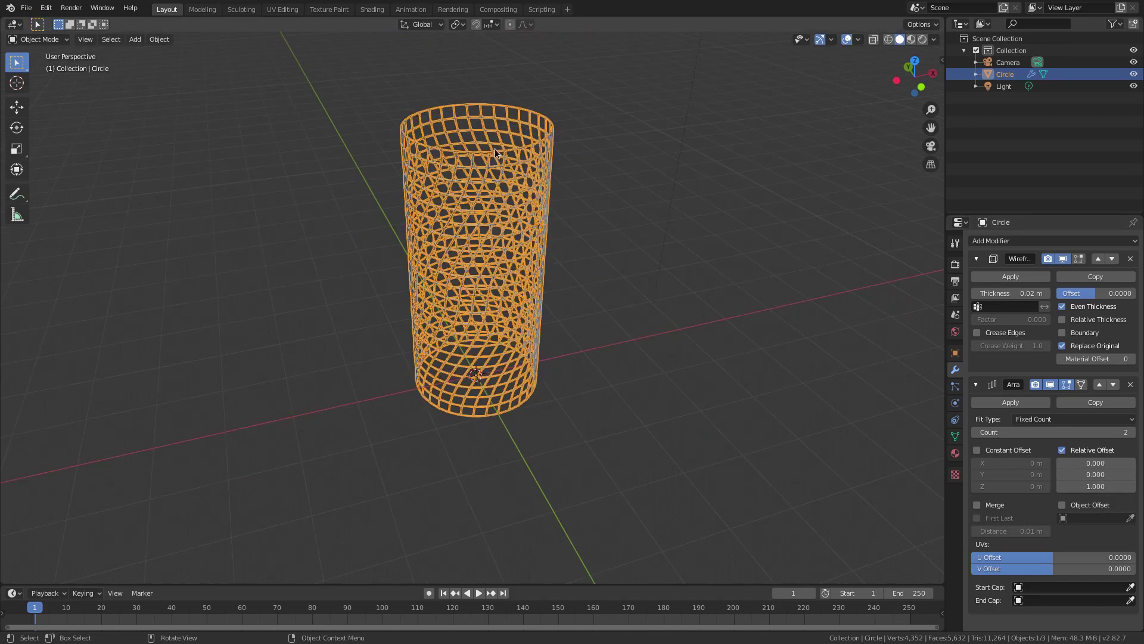
pyautogui.scroll(-3, 518, 169)
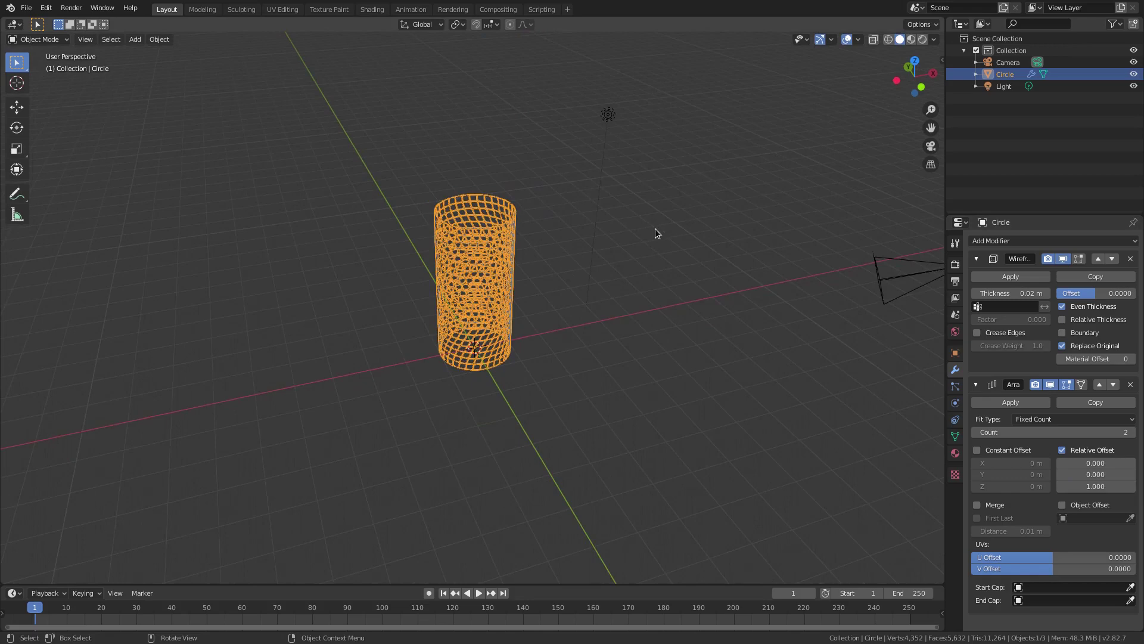
# Rotate the lattice tube 90° about X so it lies on its side
pyautogui.press('r')
pyautogui.press('x')
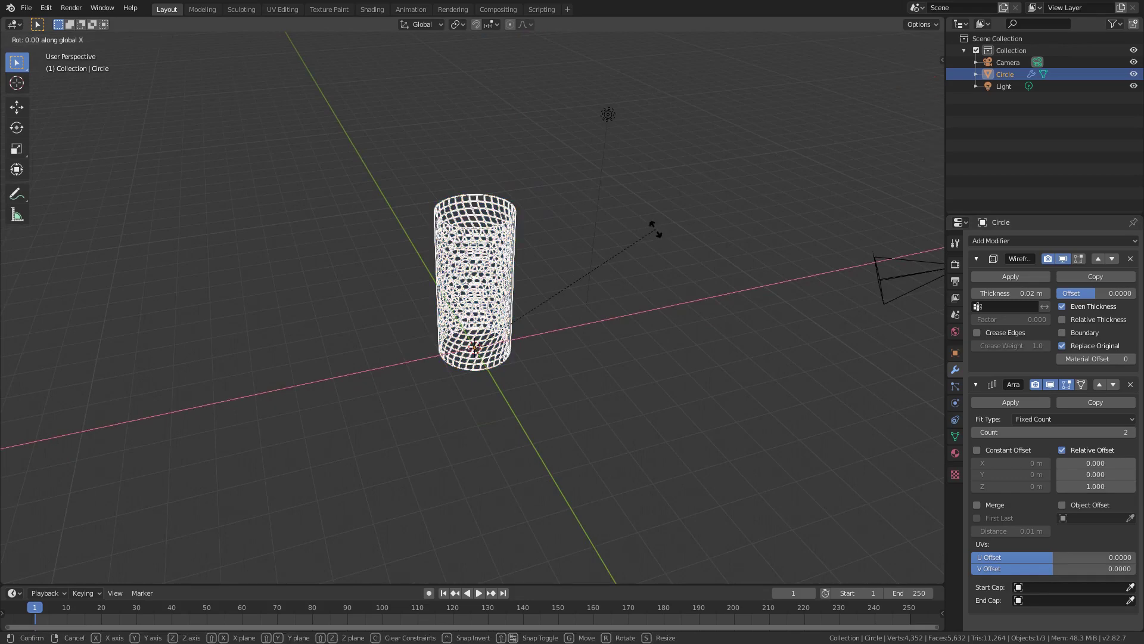
pyautogui.write('90')
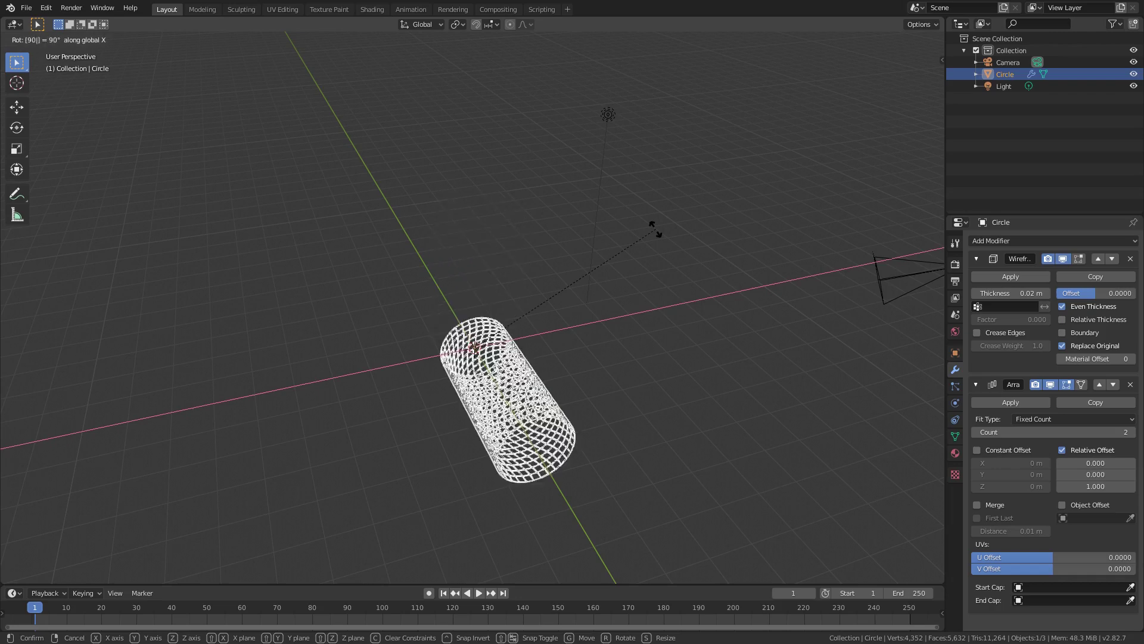
pyautogui.press('Return')
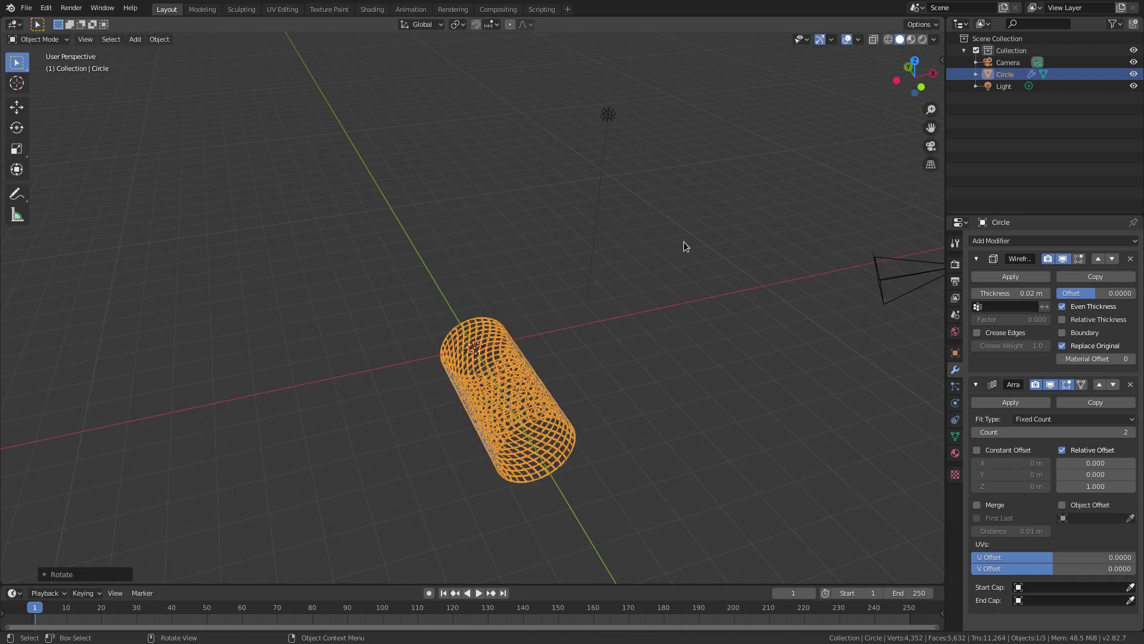
pyautogui.press('KP_1')
# Reset the camera, turn it 90° about X, move it to Y −7.95 m and view through it
pyautogui.click(720, 201)
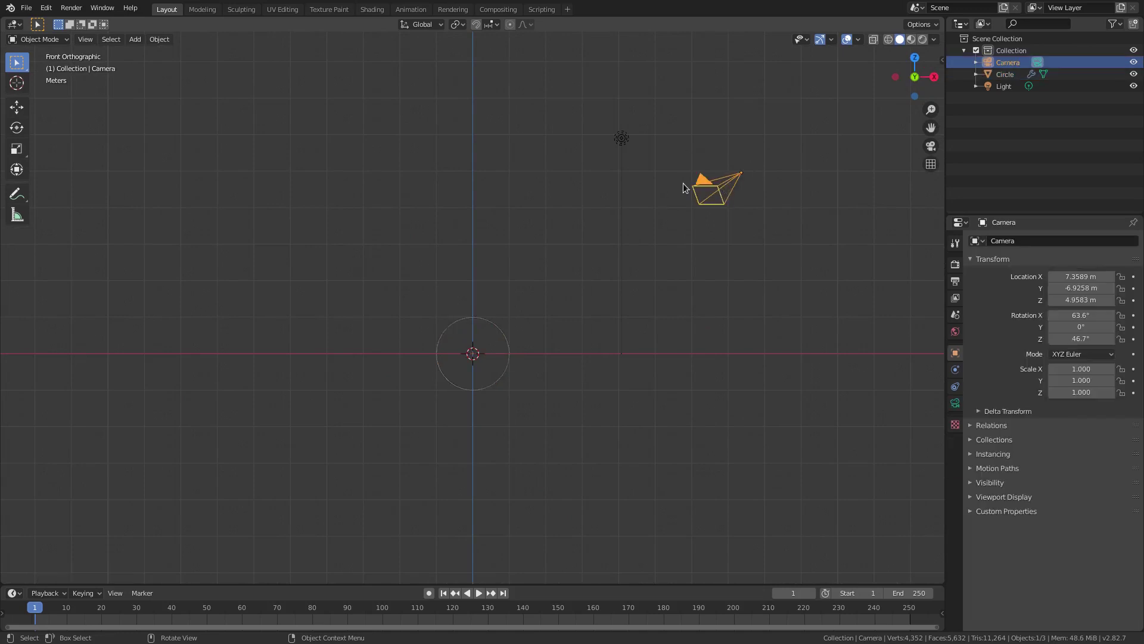
pyautogui.hotkey('alt', 'g')
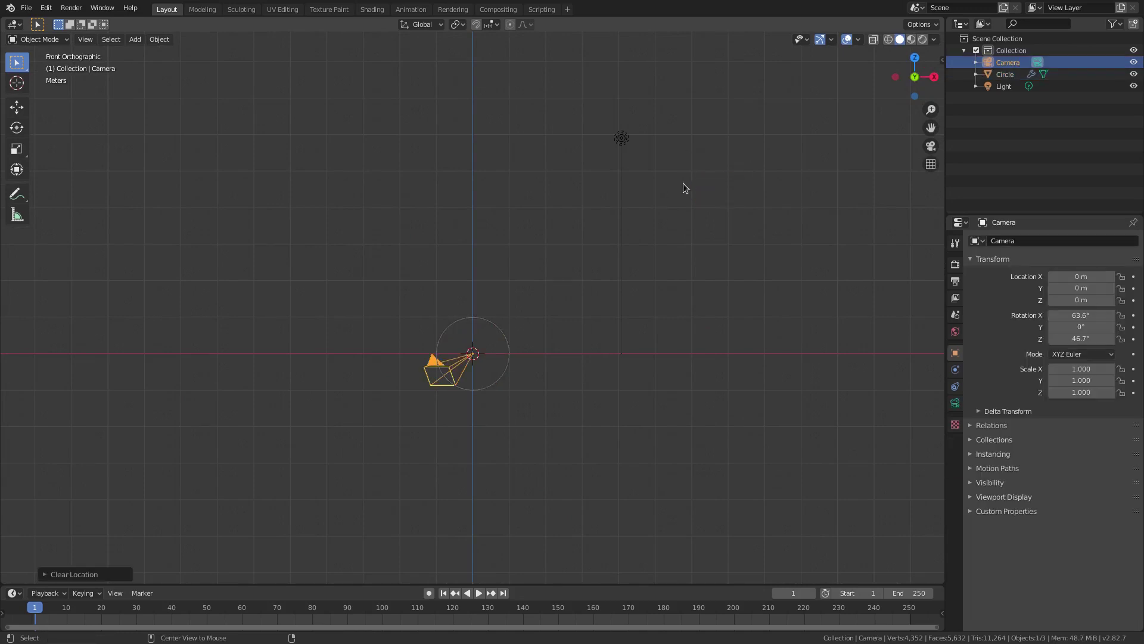
pyautogui.hotkey('alt', 'r')
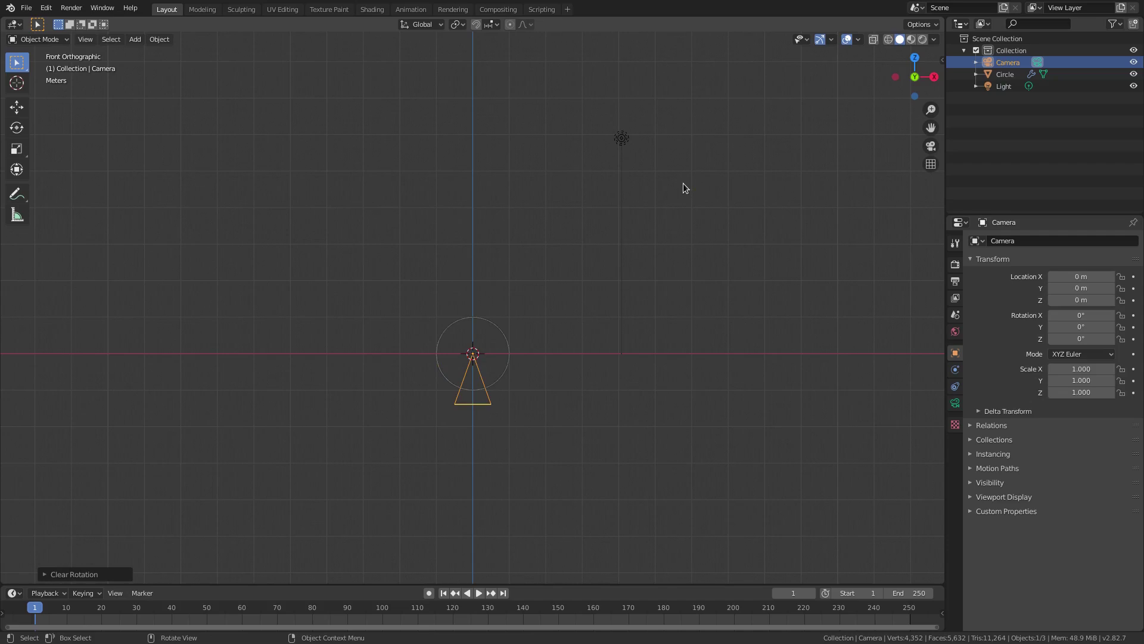
pyautogui.write('rx')
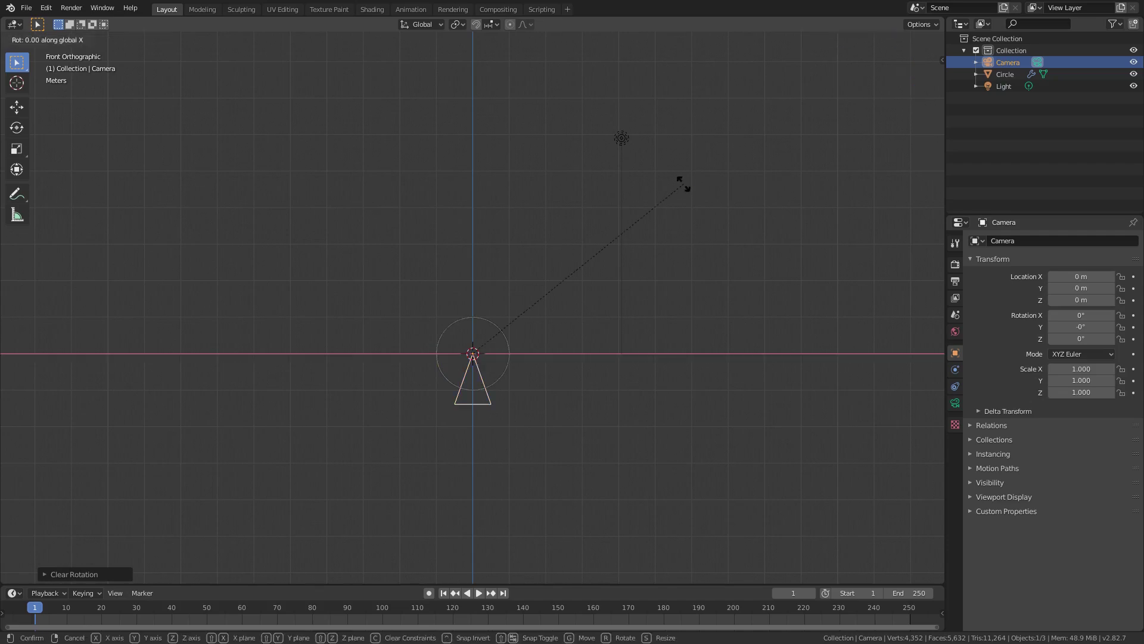
pyautogui.write('90')
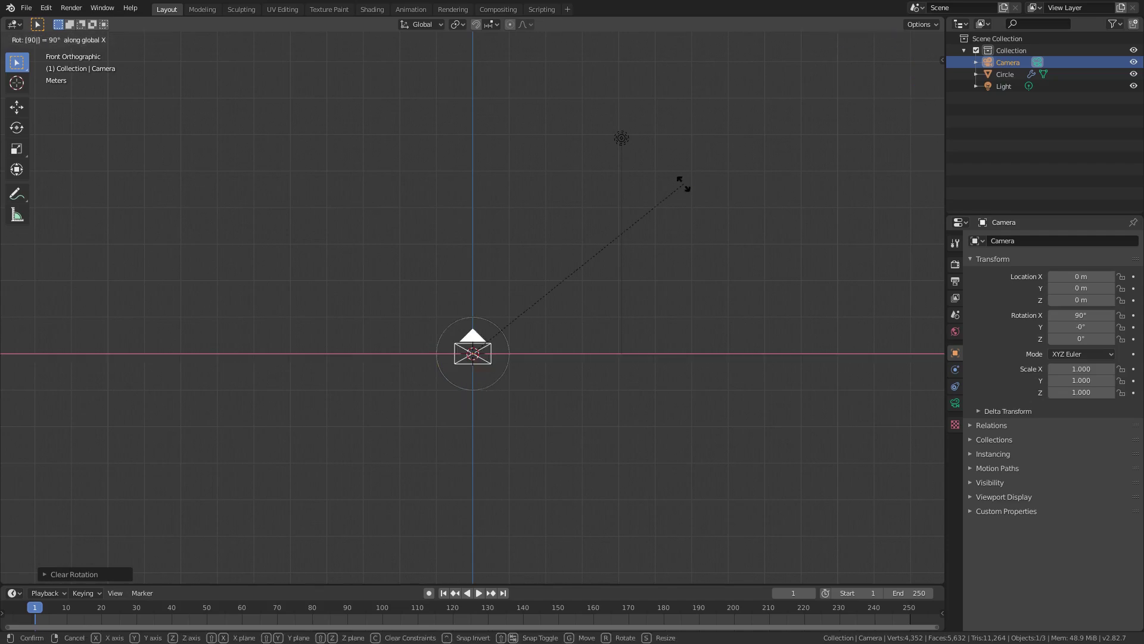
pyautogui.press('Return')
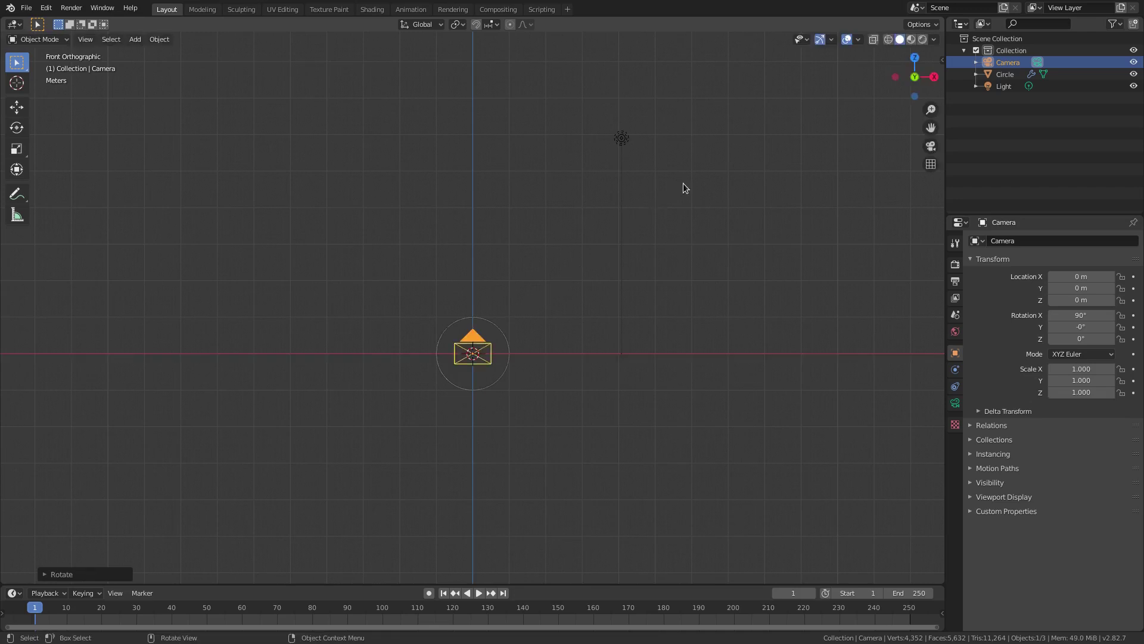
pyautogui.moveTo(684, 186); pyautogui.dragTo(720, 275, button='middle')
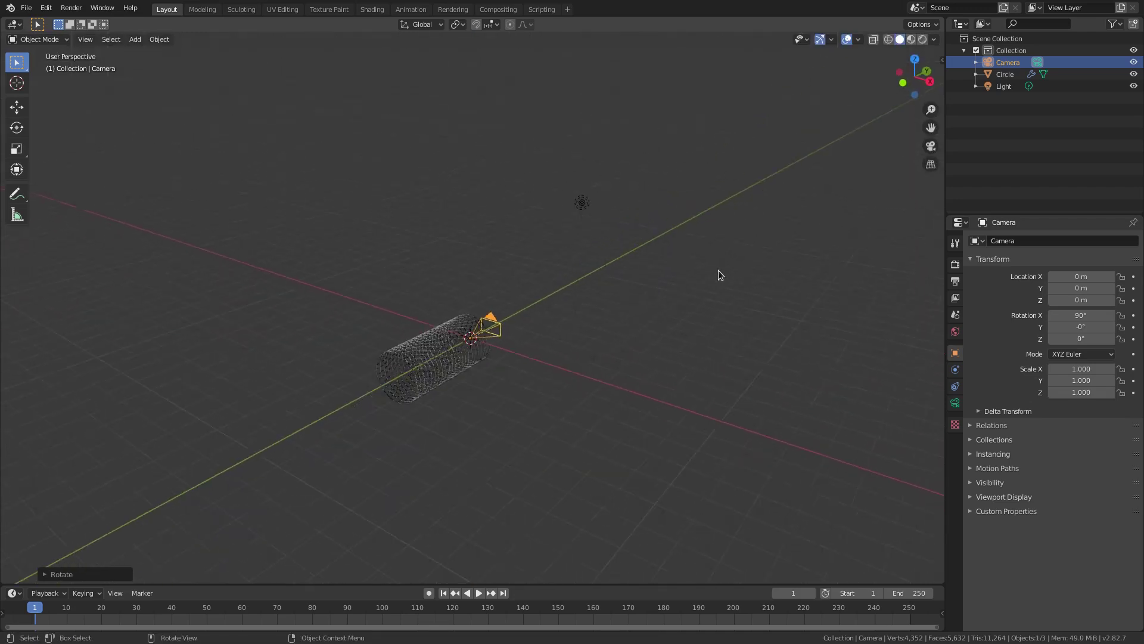
pyautogui.press('g')
pyautogui.press('y')
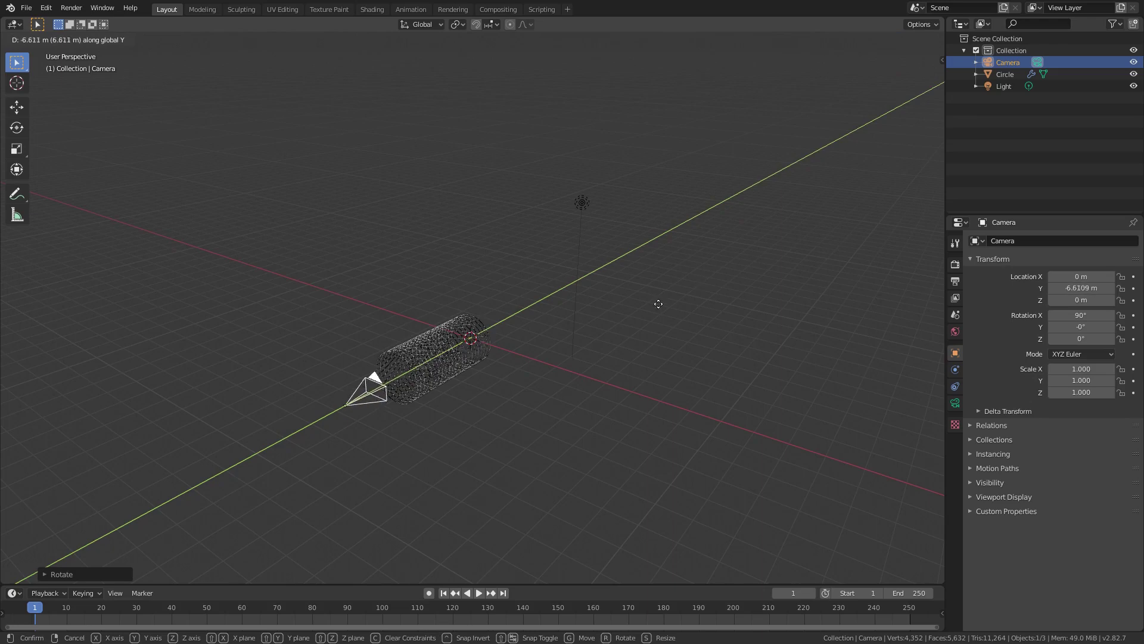
pyautogui.click(633, 321)
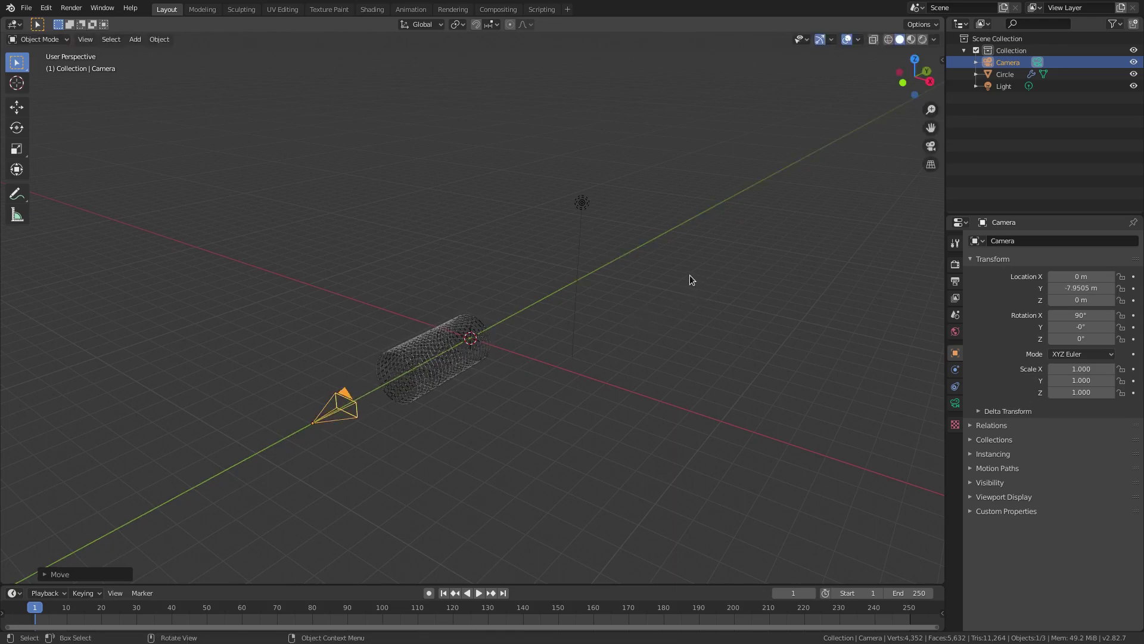
pyautogui.press('KP_0')
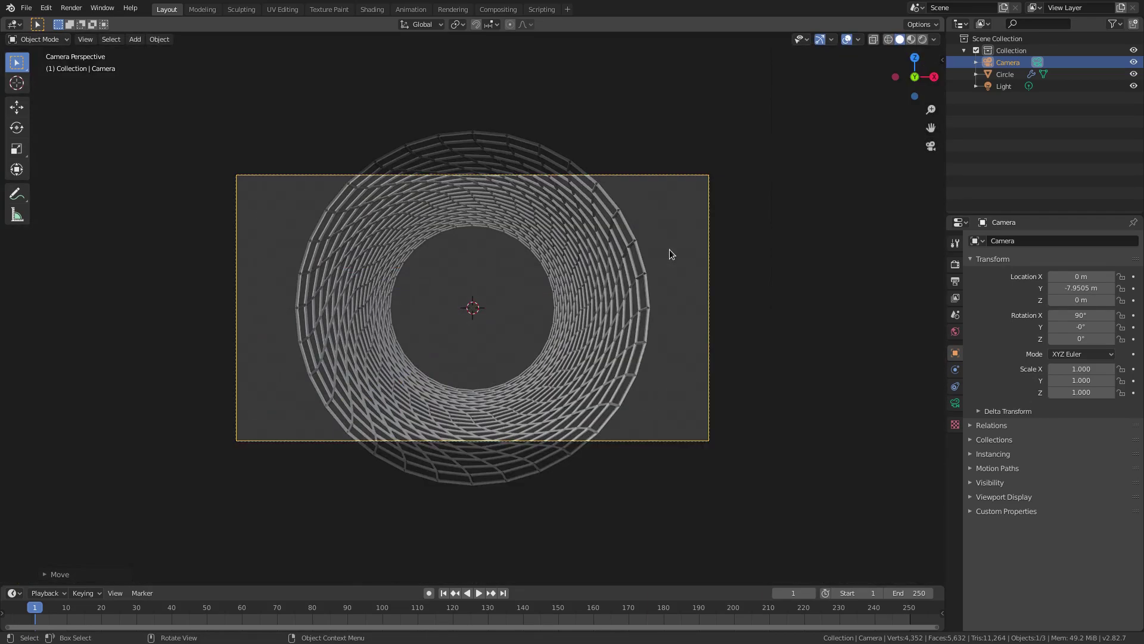
# Try raising the tunnel's array count and pushing it along Y, then undo
pyautogui.click(613, 309)
pyautogui.scroll(2, 613, 309)
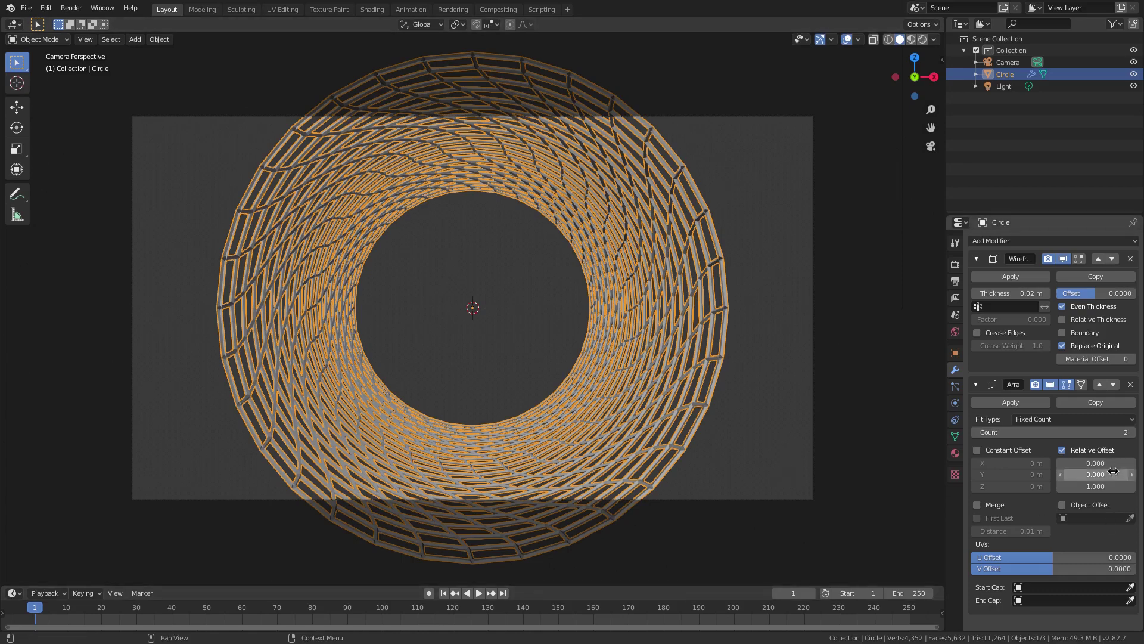
pyautogui.click(1132, 432)
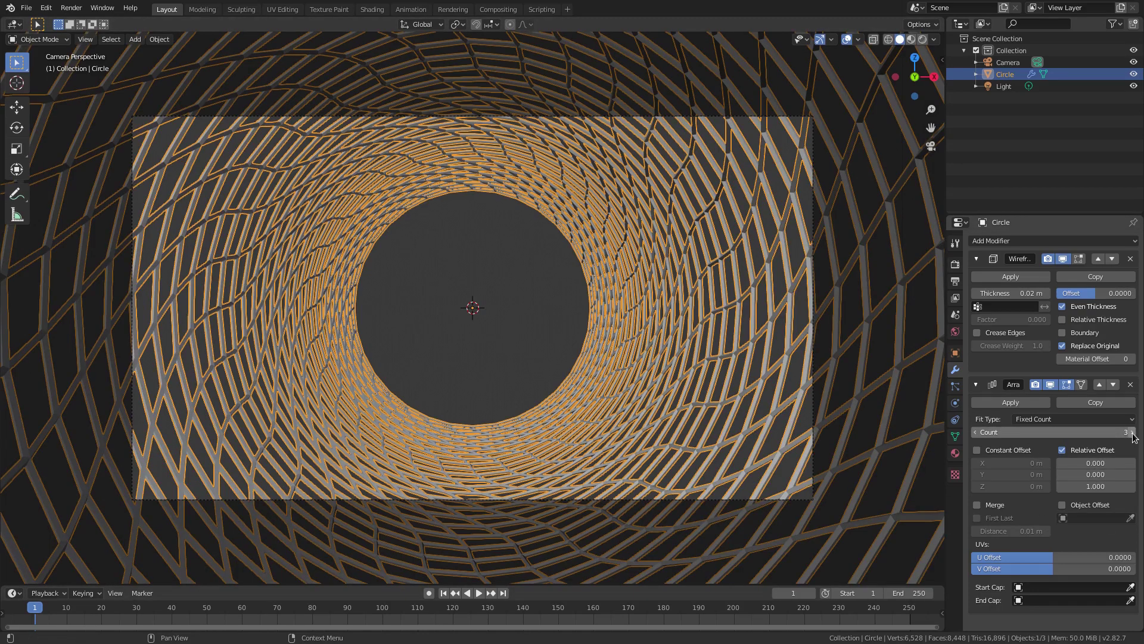
pyautogui.scroll(-3, 545, 421)
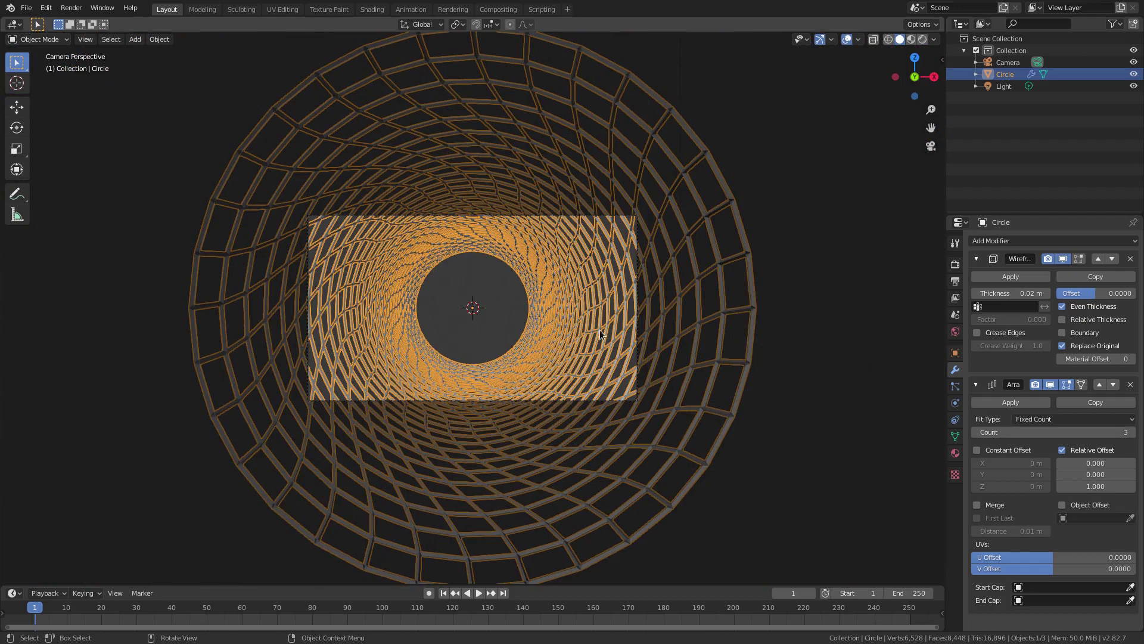
pyautogui.scroll(2, 601, 334)
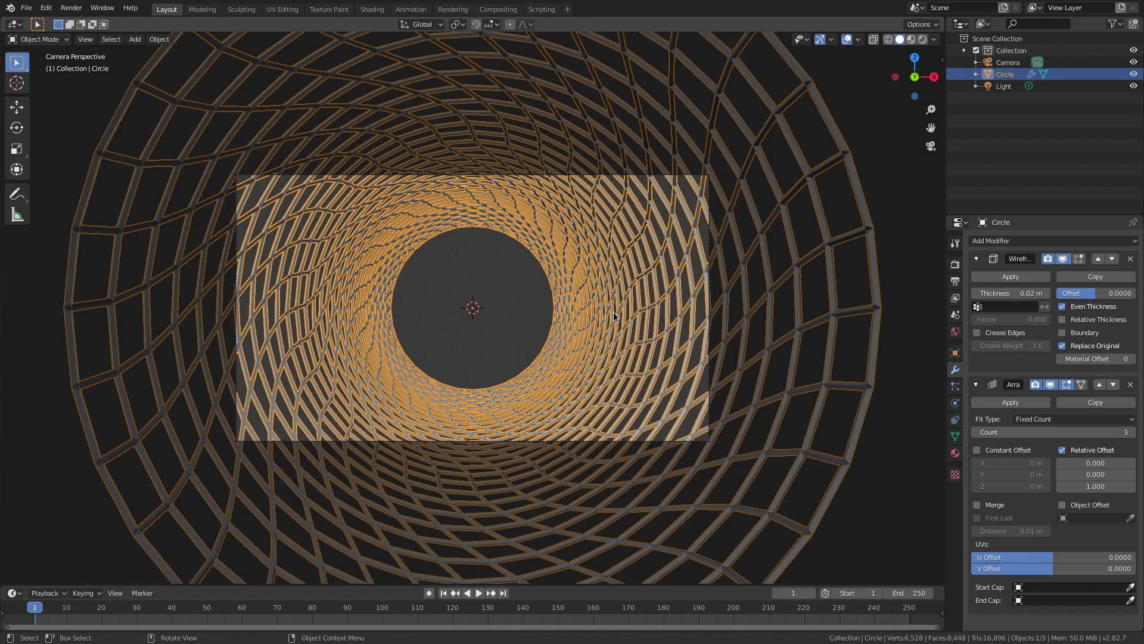
pyautogui.press('g')
pyautogui.press('y')
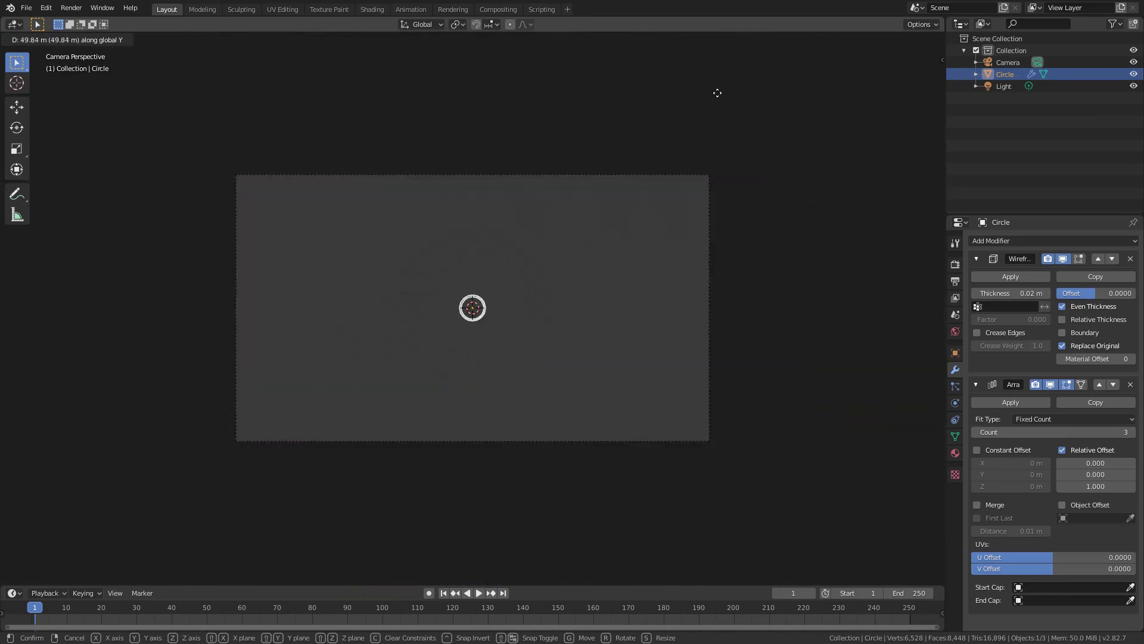
pyautogui.click(705, 574)
pyautogui.moveTo(1092, 432); pyautogui.dragTo(1120, 432)
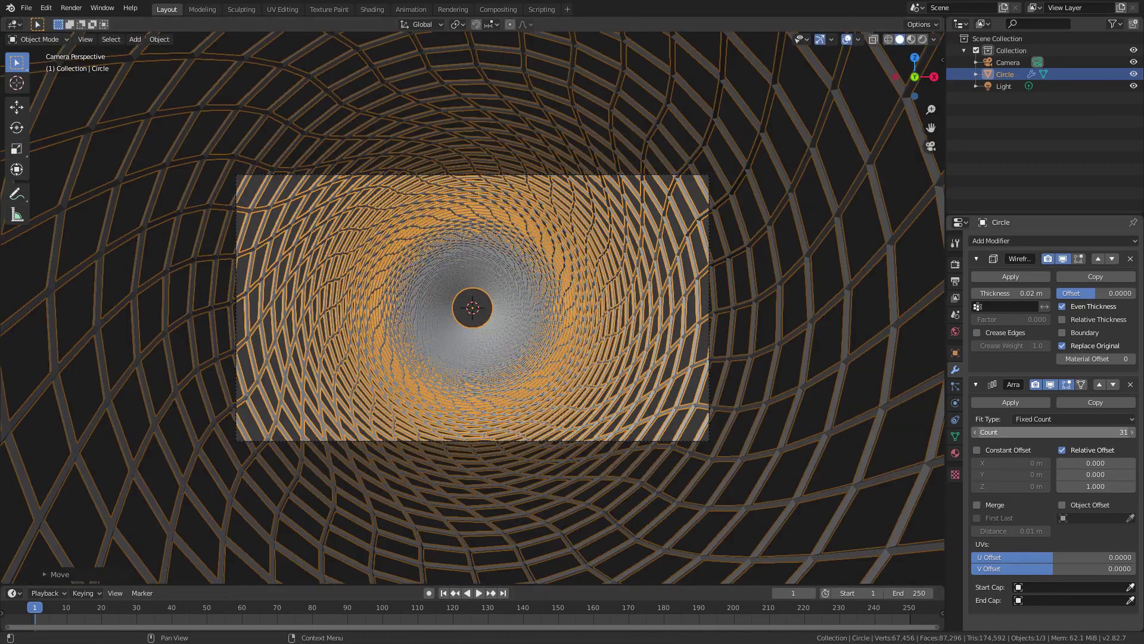
pyautogui.scroll(2, 243, 257)
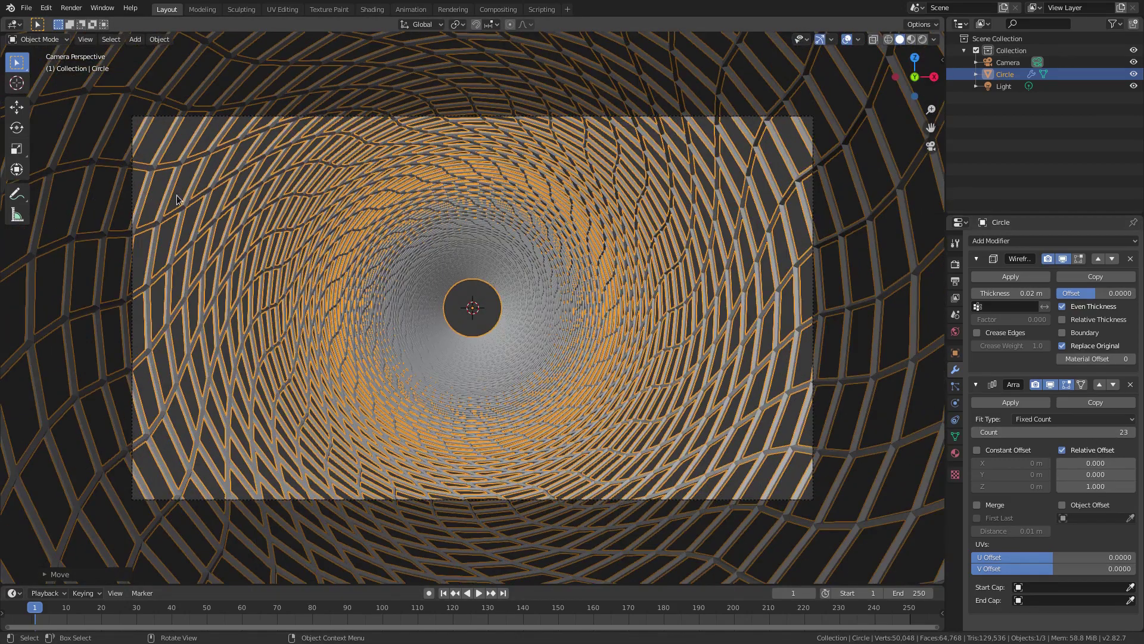
pyautogui.hotkey('ctrl', 'z')
pyautogui.hotkey('ctrl', 'z')
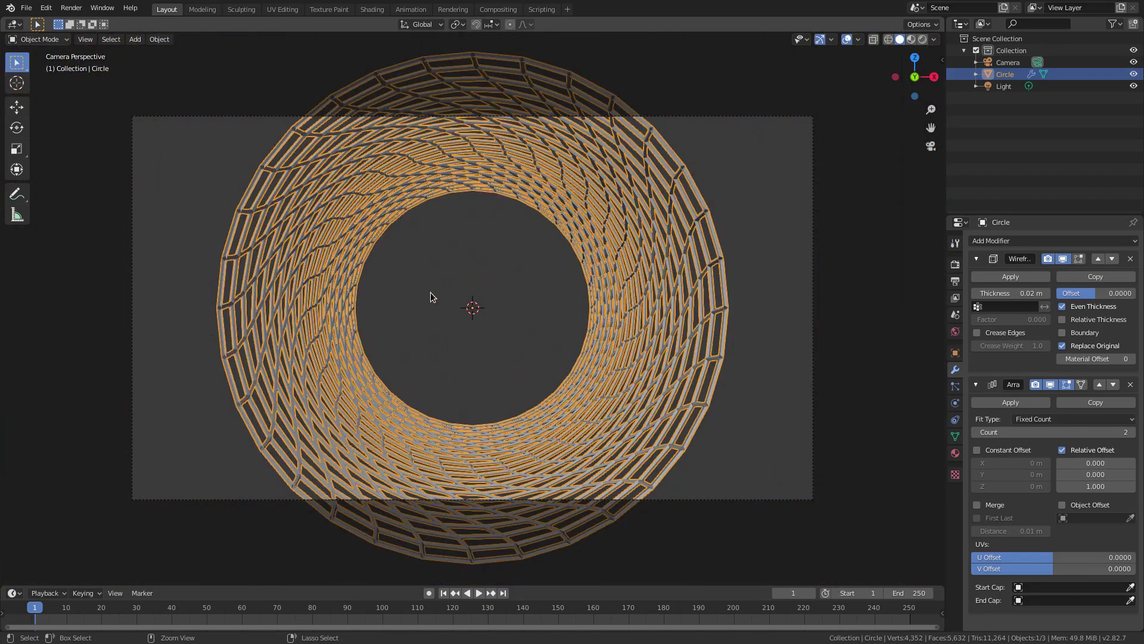
# Scale the tunnel up and reposition it along Y, settling on an array count of 2
pyautogui.click(1132, 432)
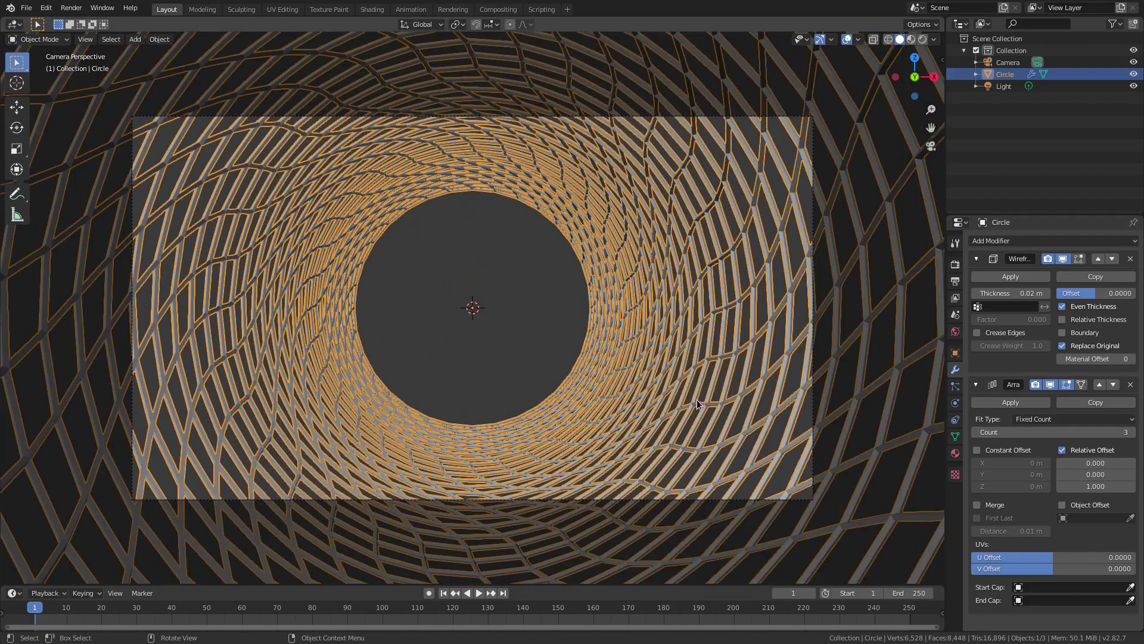
pyautogui.press('s')
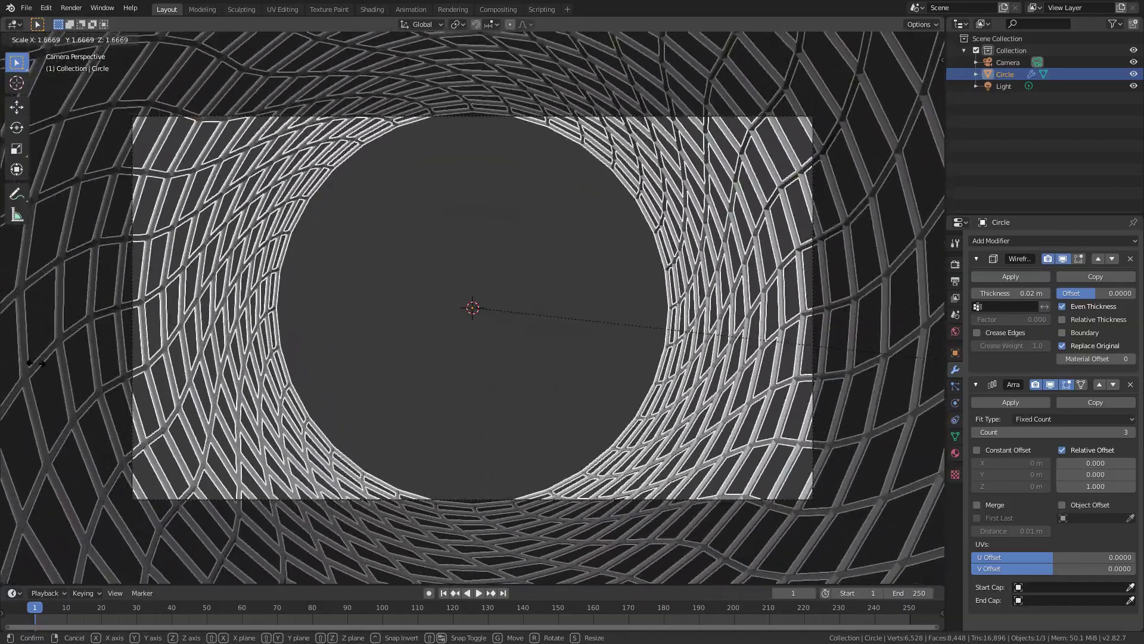
pyautogui.click(373, 442)
pyautogui.press('g')
pyautogui.press('y')
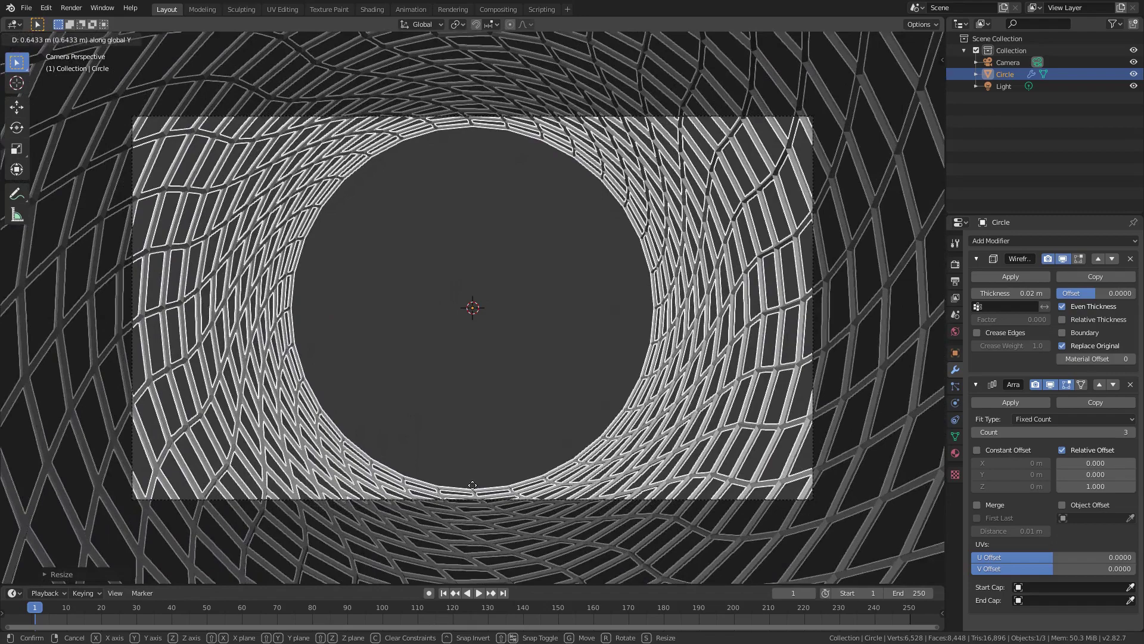
pyautogui.click(974, 473)
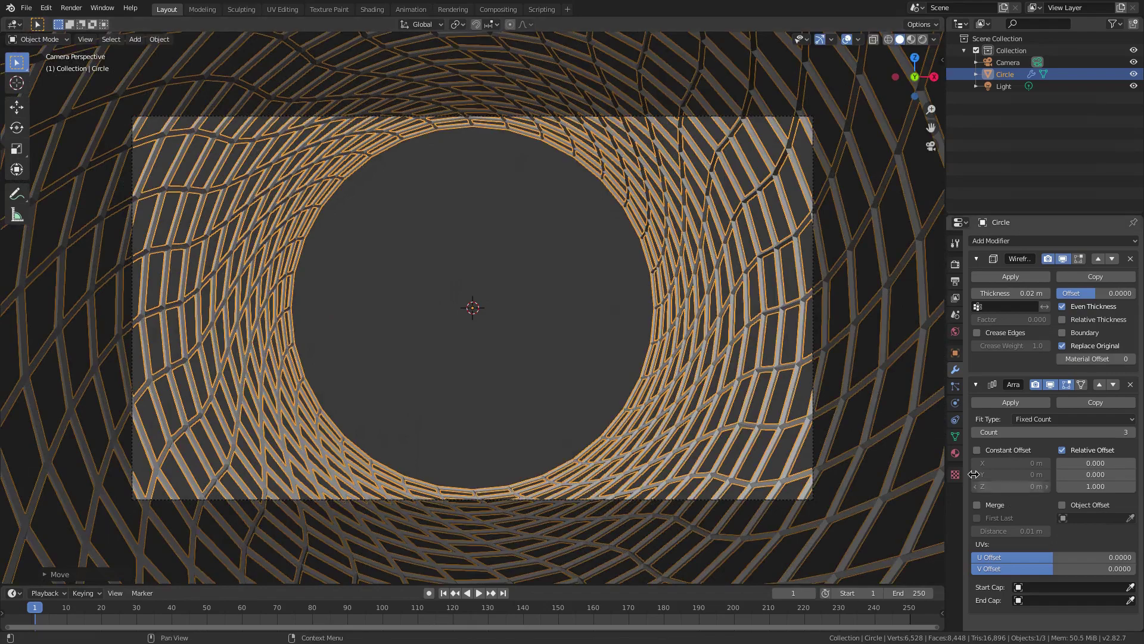
pyautogui.click(975, 432)
pyautogui.scroll(-6, 756, 388)
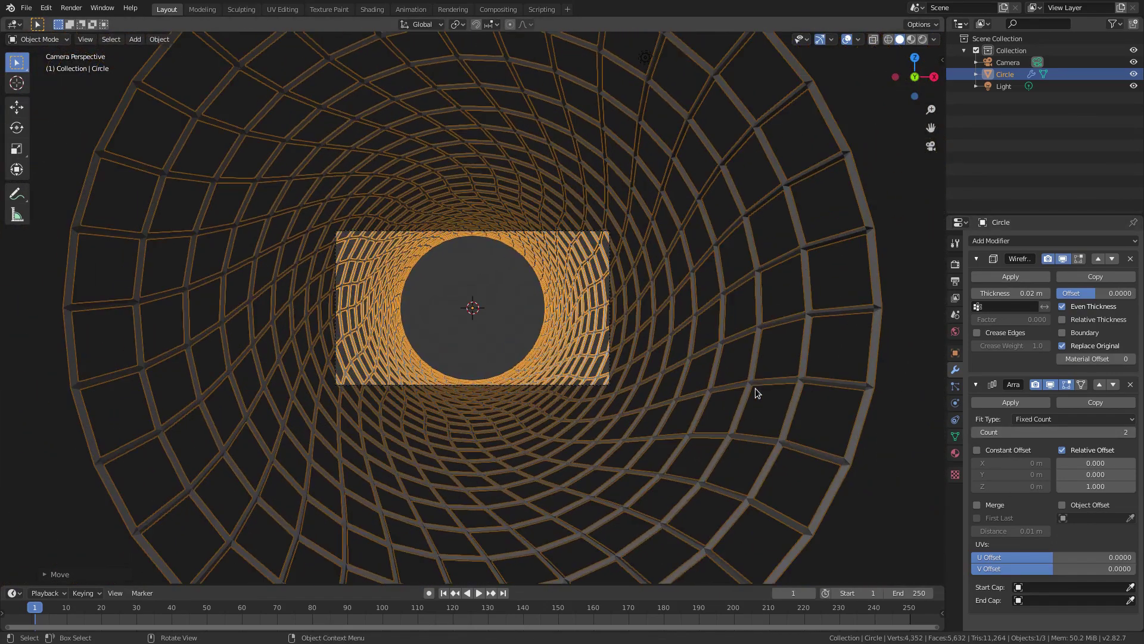
pyautogui.press('g')
pyautogui.press('y')
pyautogui.click(734, 421)
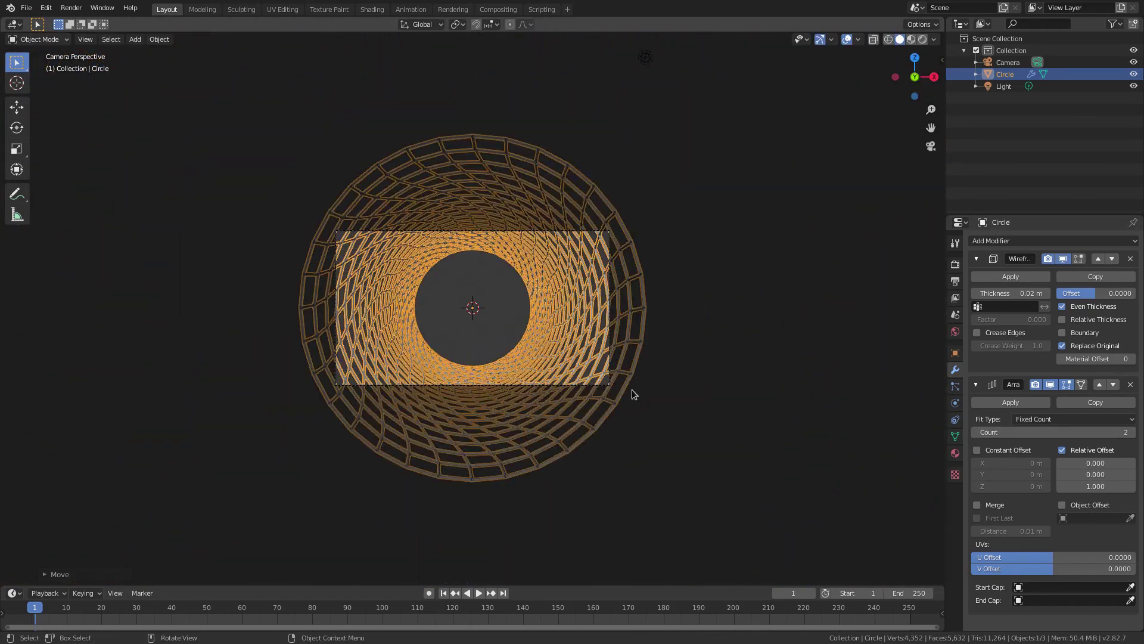
# Thin the wireframe struts to 0.021 m and enlarge the timeline area
pyautogui.scroll(6, 633, 387)
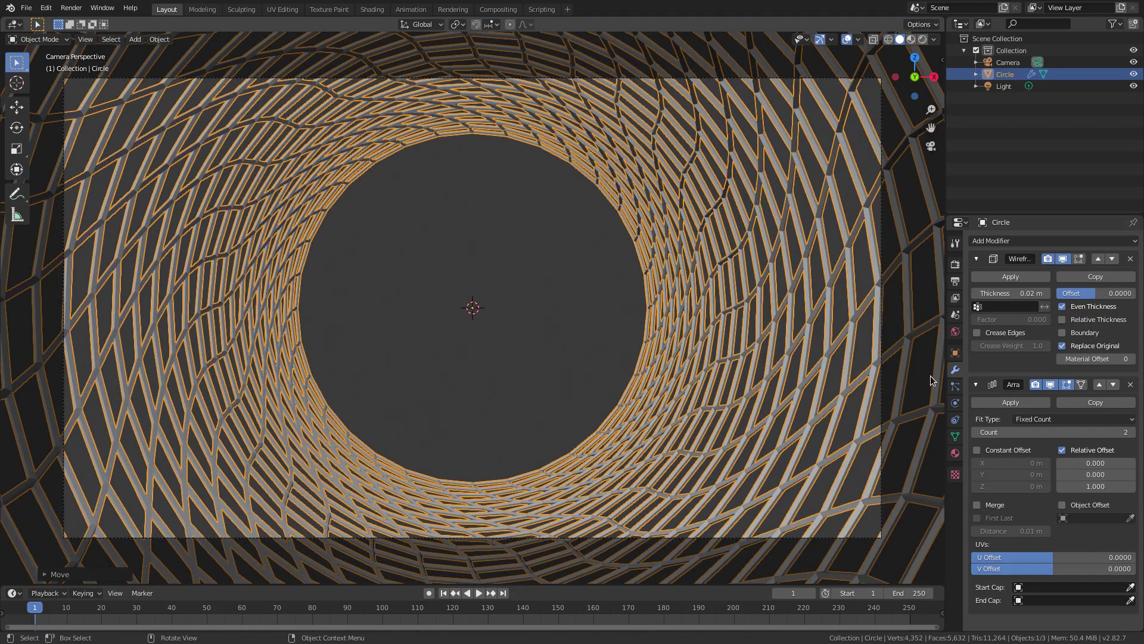
pyautogui.moveTo(1013, 293)
pyautogui.mouseDown()
pyautogui.moveTo(989, 293)
pyautogui.moveTo(1012, 292)
pyautogui.mouseUp()
pyautogui.moveTo(322, 585); pyautogui.dragTo(322, 567)
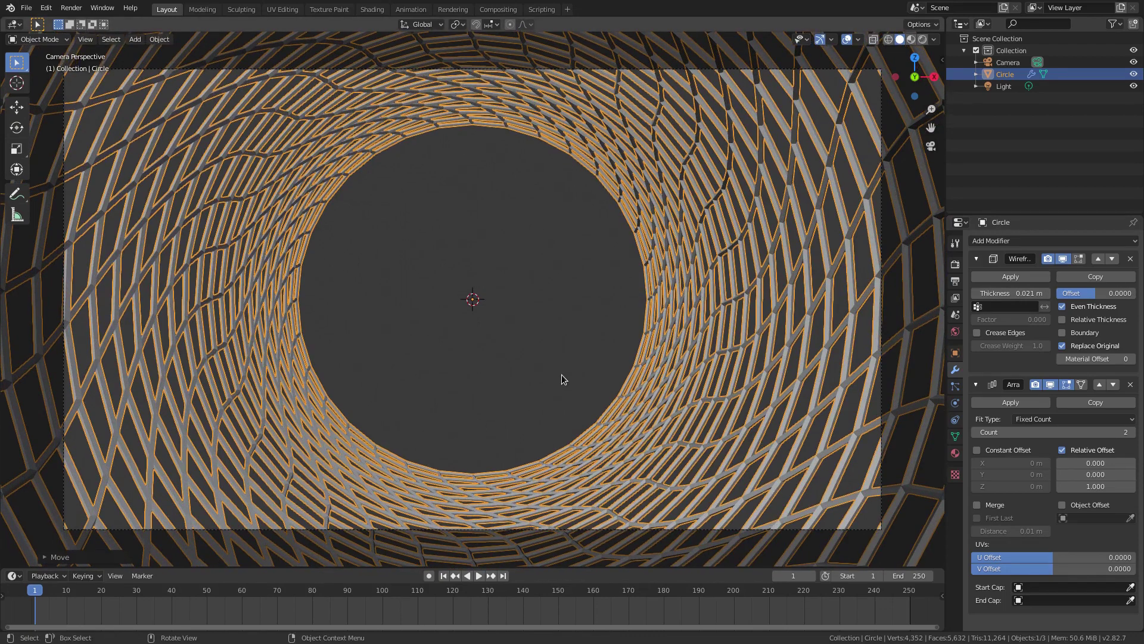
# Assign the existing 'Material' to the tunnel and set its Surface to Emission
pyautogui.click(955, 453)
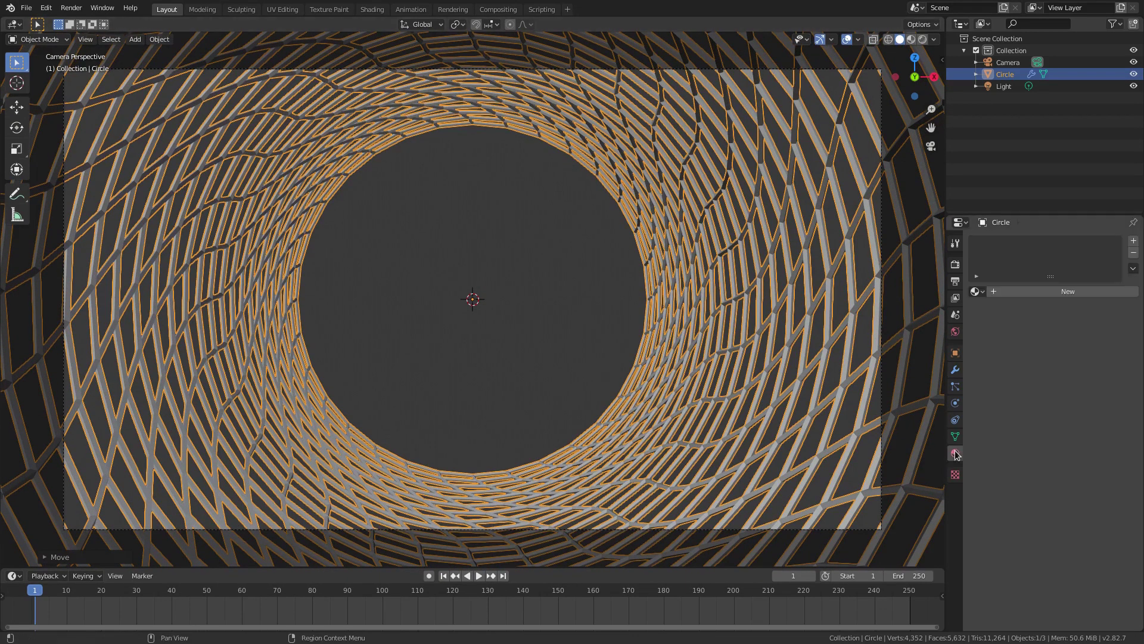
pyautogui.click(975, 292)
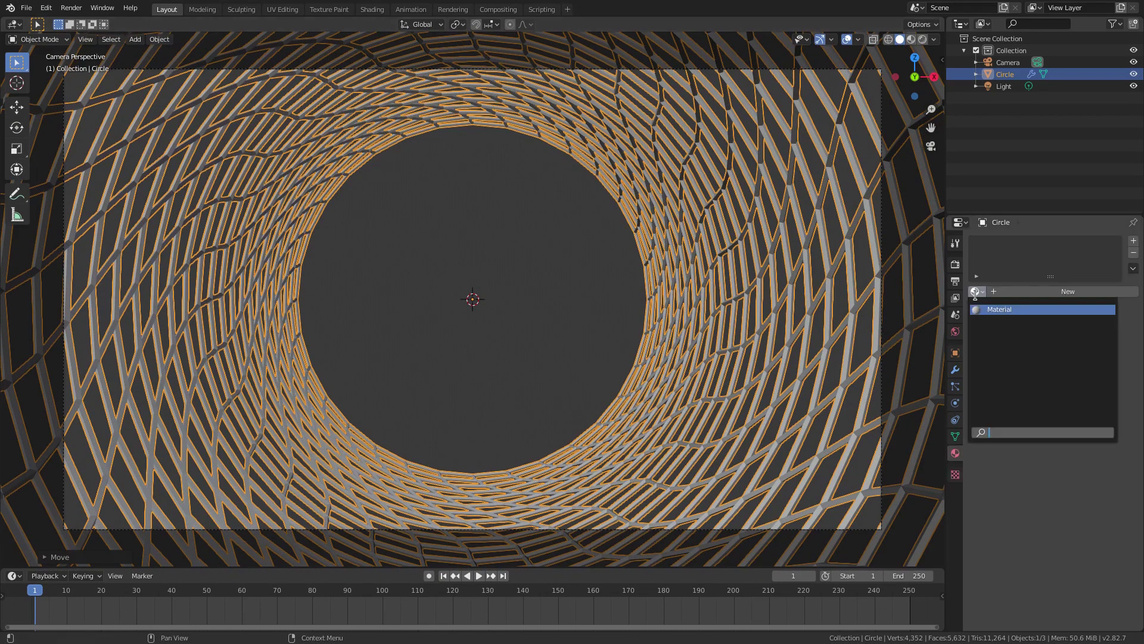
pyautogui.click(985, 310)
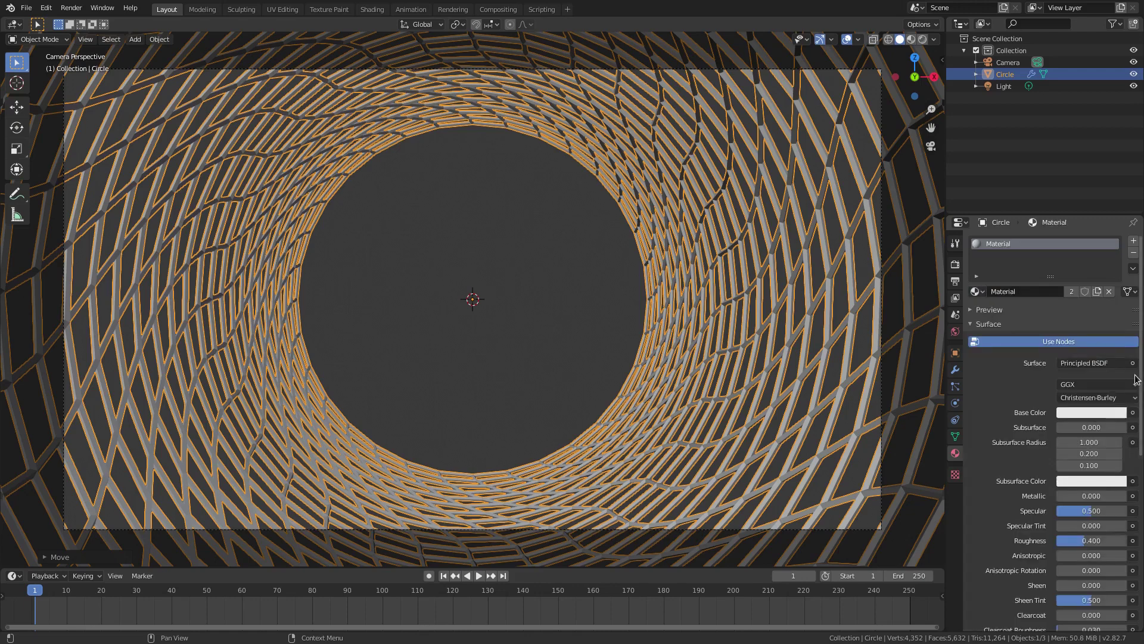
pyautogui.click(1115, 364)
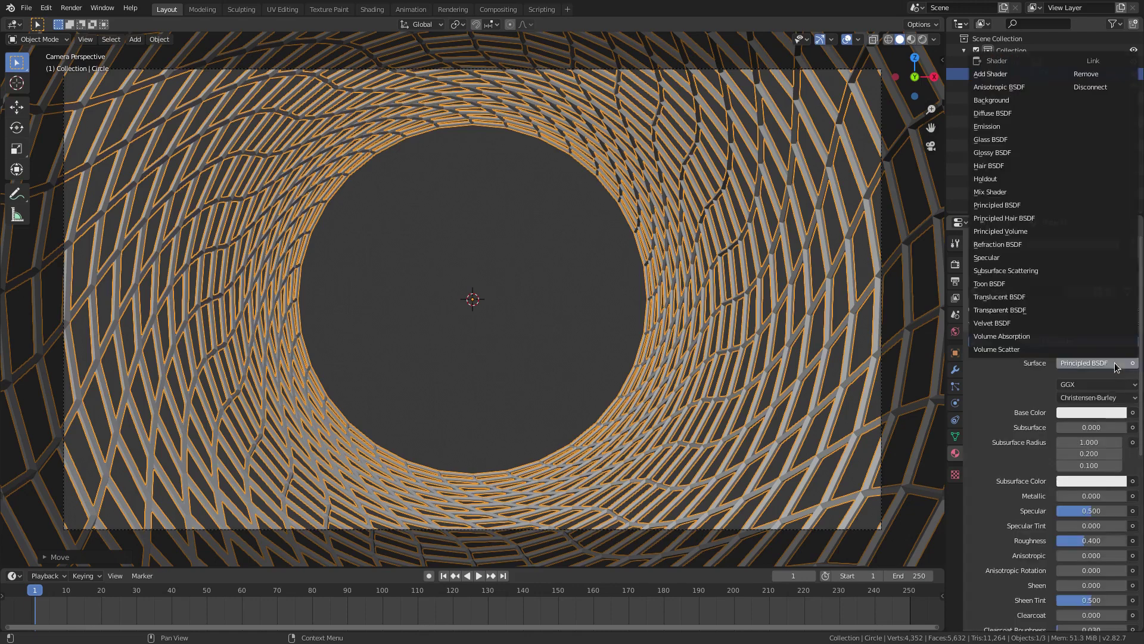
pyautogui.click(1047, 126)
# Make the emission colour red (hex FF2343) and preview it in Material Preview mode
pyautogui.click(1078, 384)
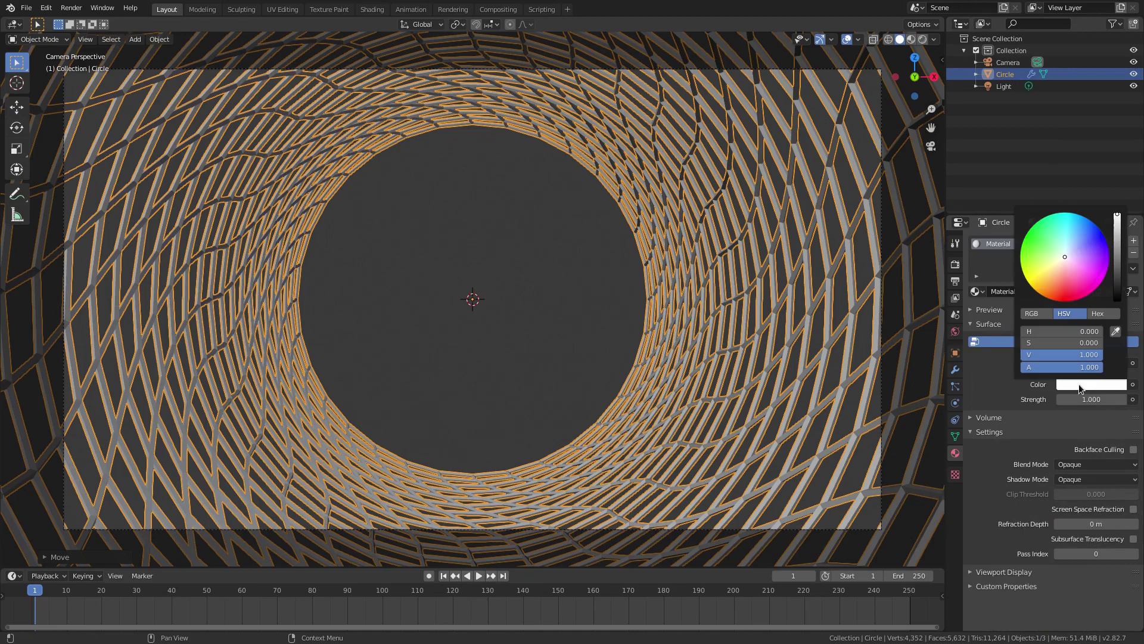
pyautogui.click(1070, 294)
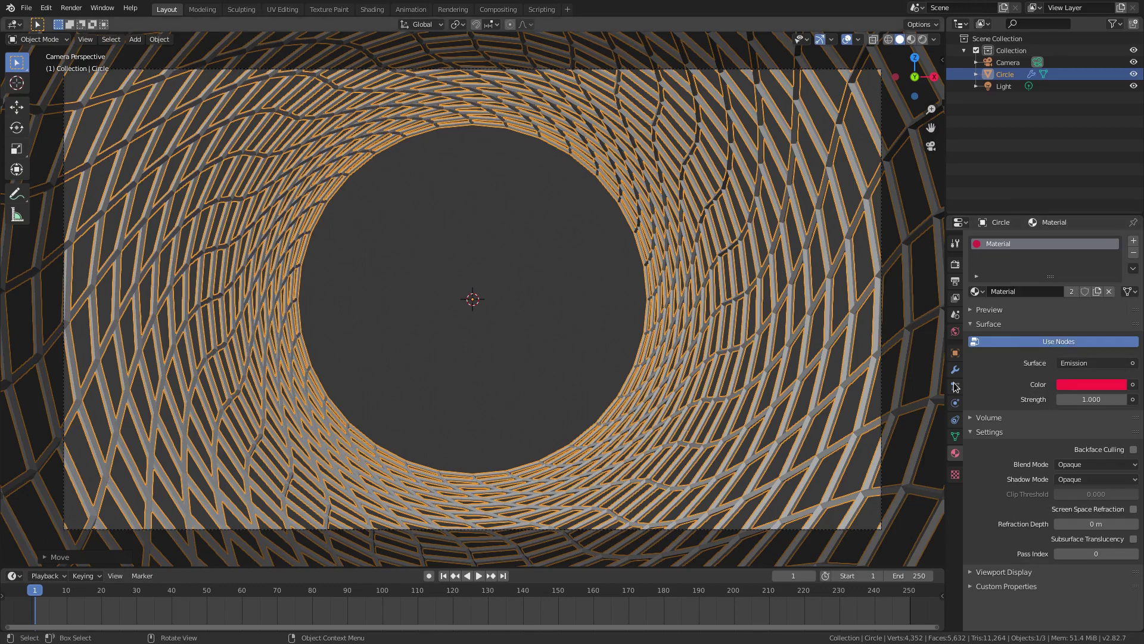
pyautogui.click(1091, 384)
pyautogui.click(1102, 314)
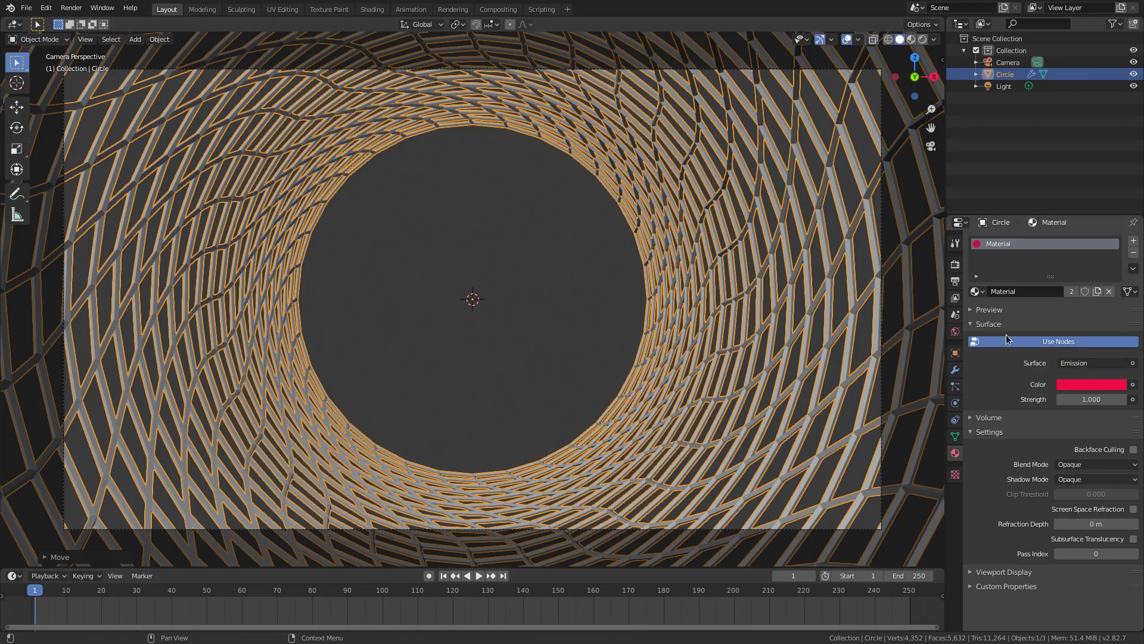
pyautogui.click(923, 39)
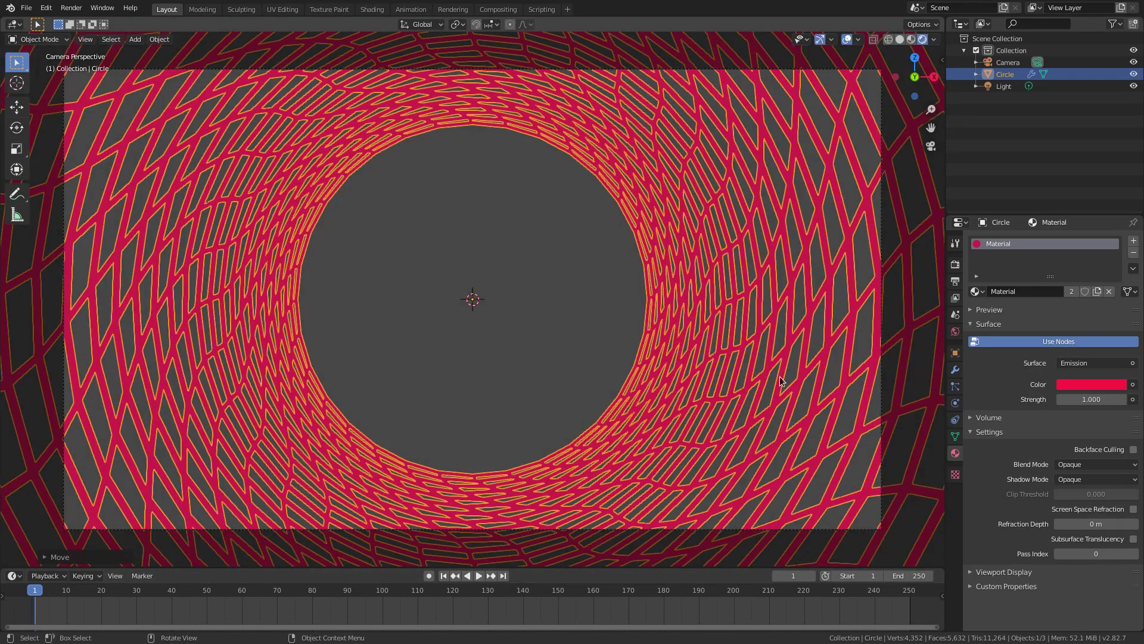
# Darken the World colour to black, hide viewport overlays, and recheck the emission colour
pyautogui.click(955, 332)
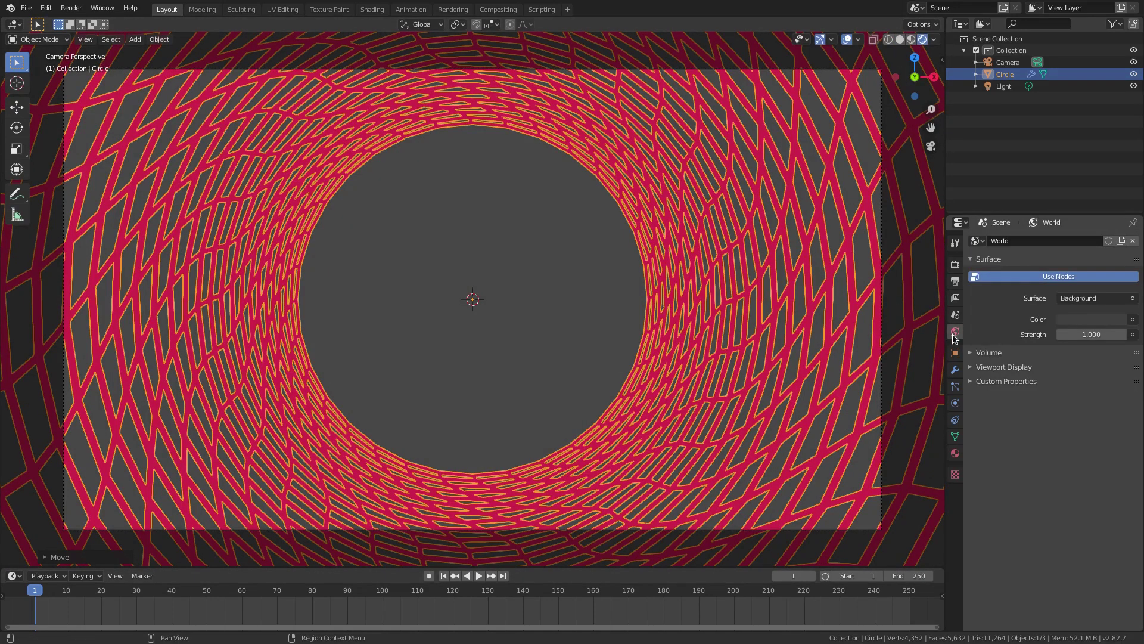
pyautogui.click(1111, 320)
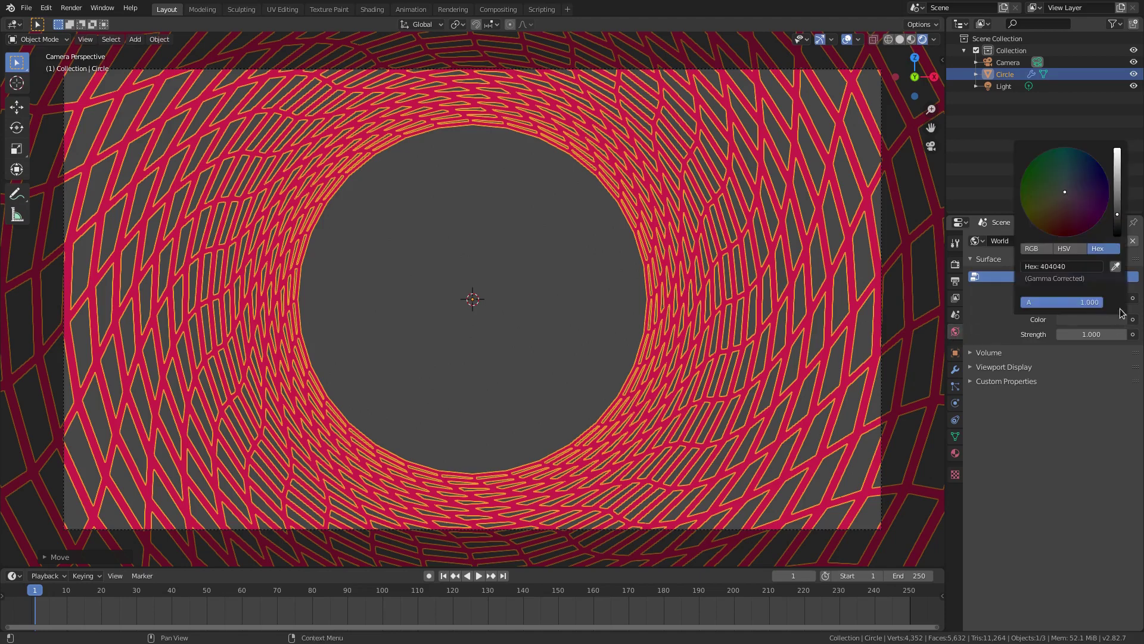
pyautogui.moveTo(1117, 217); pyautogui.dragTo(1117, 235)
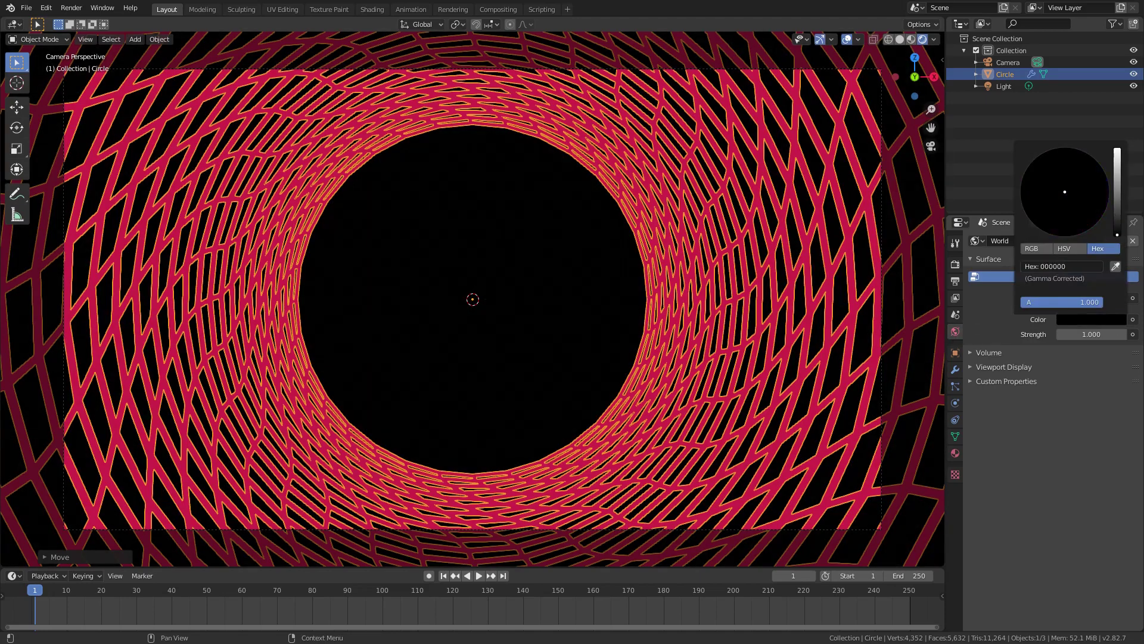
pyautogui.click(845, 37)
pyautogui.click(843, 39)
pyautogui.click(843, 39)
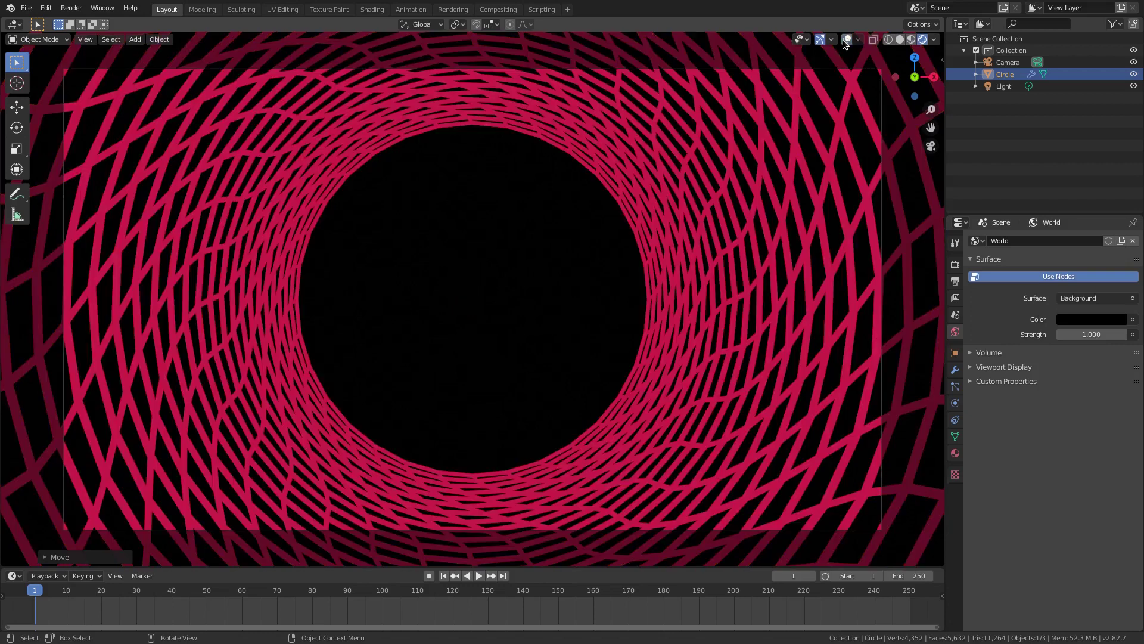
pyautogui.click(956, 453)
pyautogui.click(1111, 384)
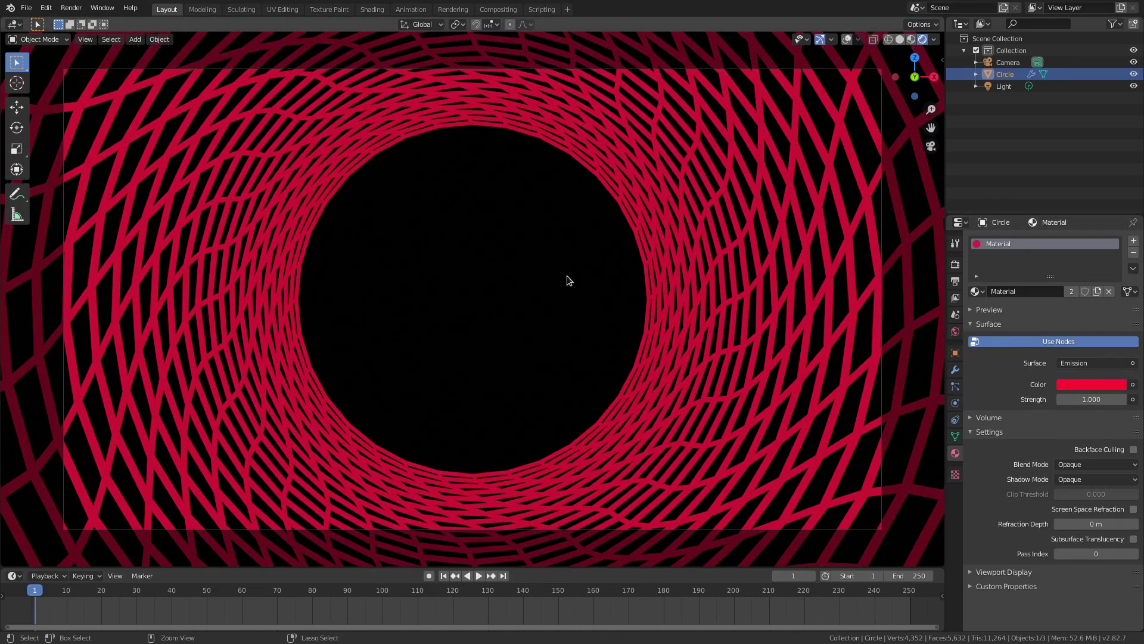
# Set the Color Management View Transform to Standard
pyautogui.click(955, 264)
pyautogui.click(1008, 508)
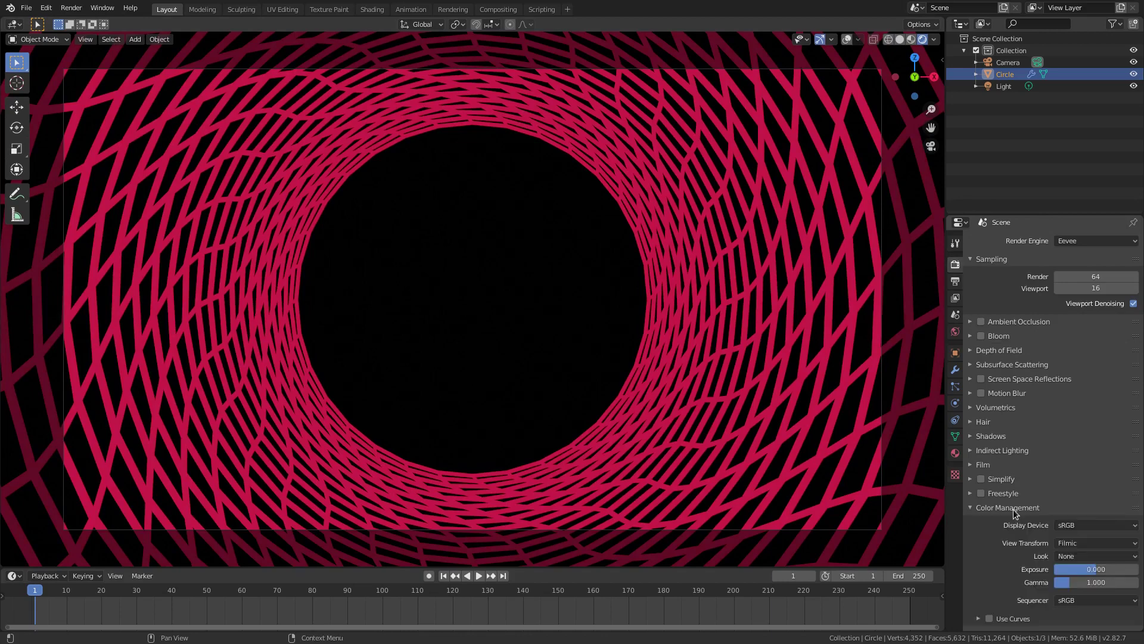
pyautogui.click(1065, 542)
pyautogui.click(1071, 556)
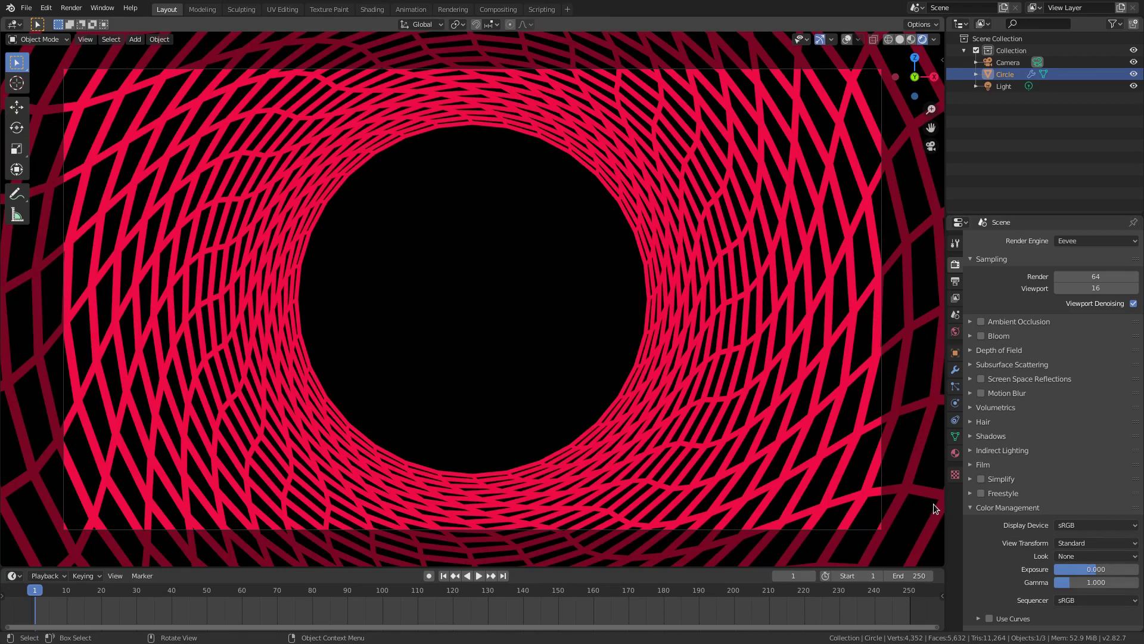
pyautogui.click(970, 508)
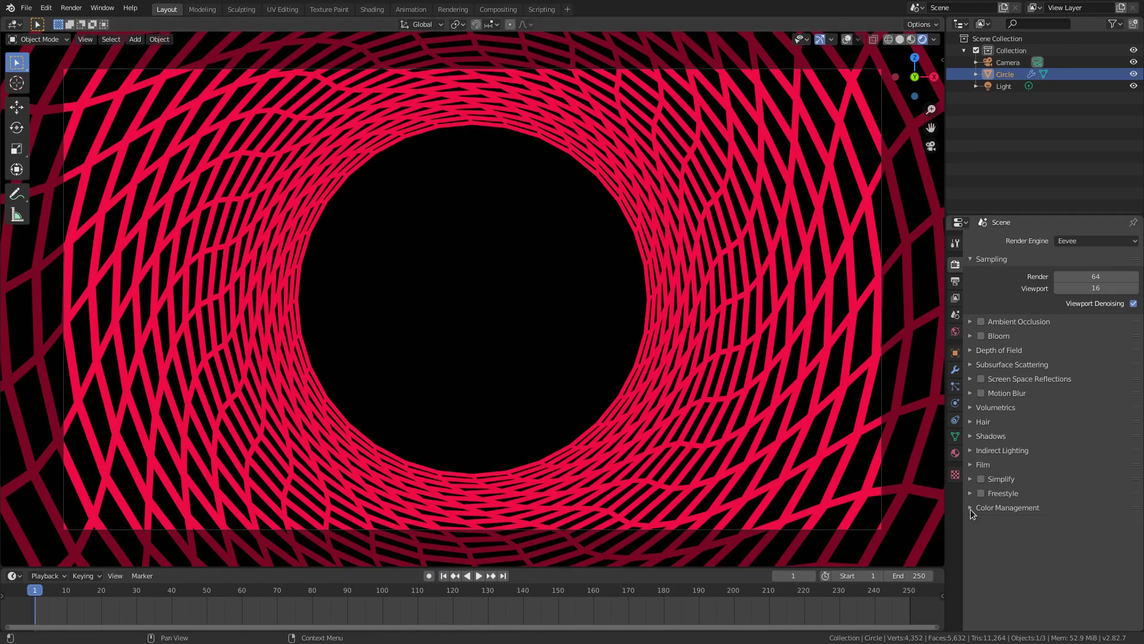
# Turn on Film > Transparent so the render background is transparent
pyautogui.click(977, 465)
pyautogui.click(1121, 495)
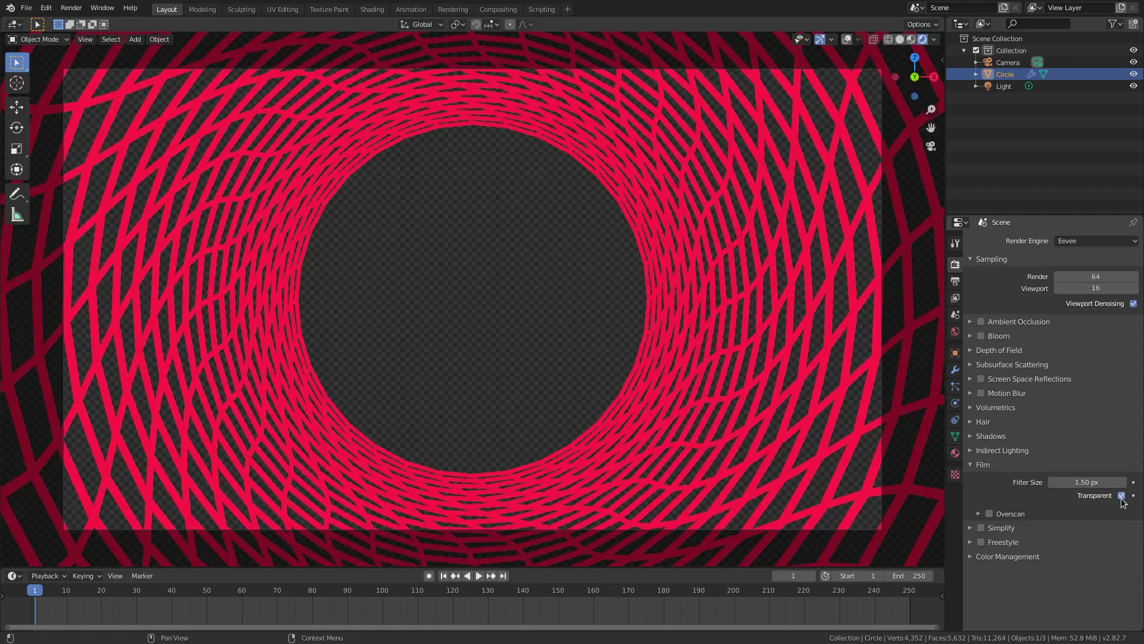
pyautogui.click(1122, 495)
pyautogui.click(1122, 495)
pyautogui.click(1122, 495)
pyautogui.click(1122, 496)
pyautogui.click(983, 465)
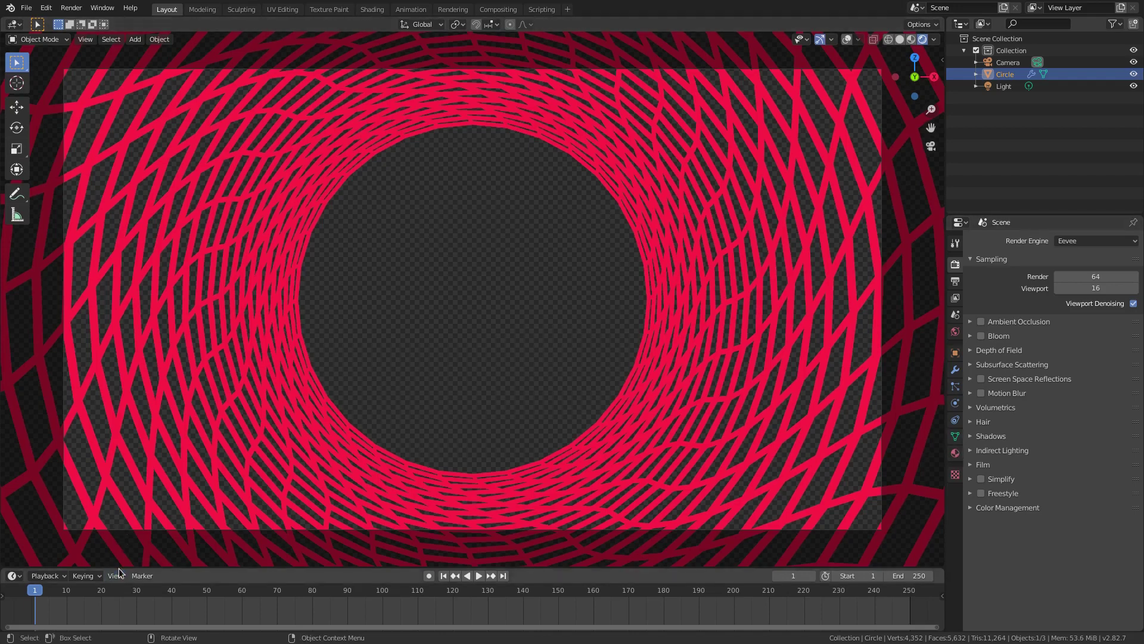
# Set the animation start frame to 0 and keyframe the tunnel's rotation there
pyautogui.moveTo(117, 569); pyautogui.dragTo(117, 523)
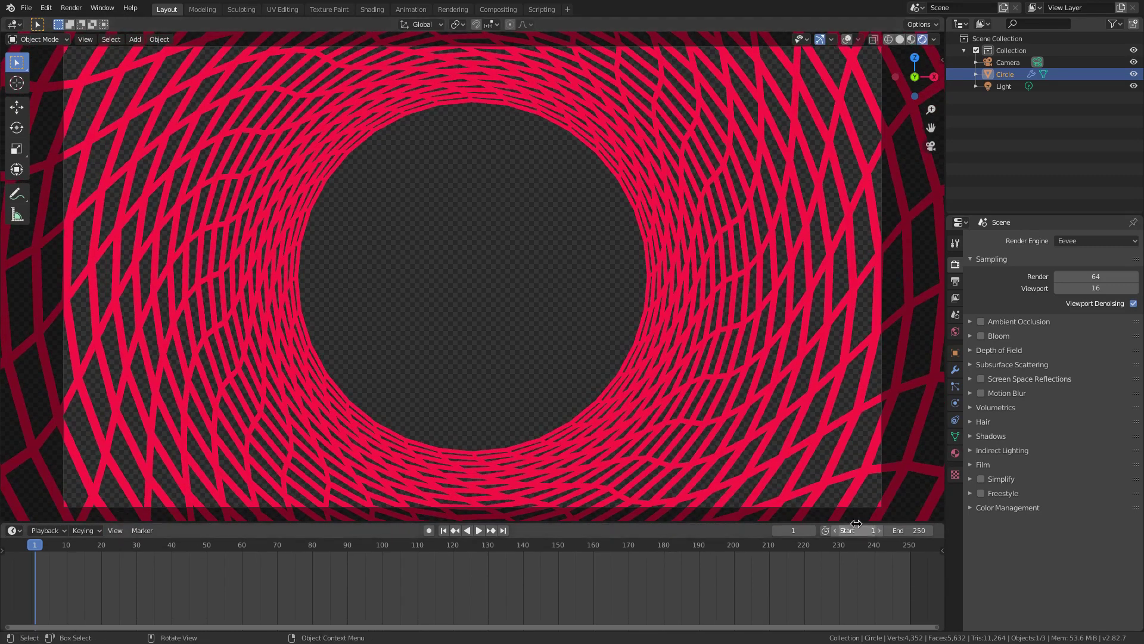
pyautogui.click(836, 530)
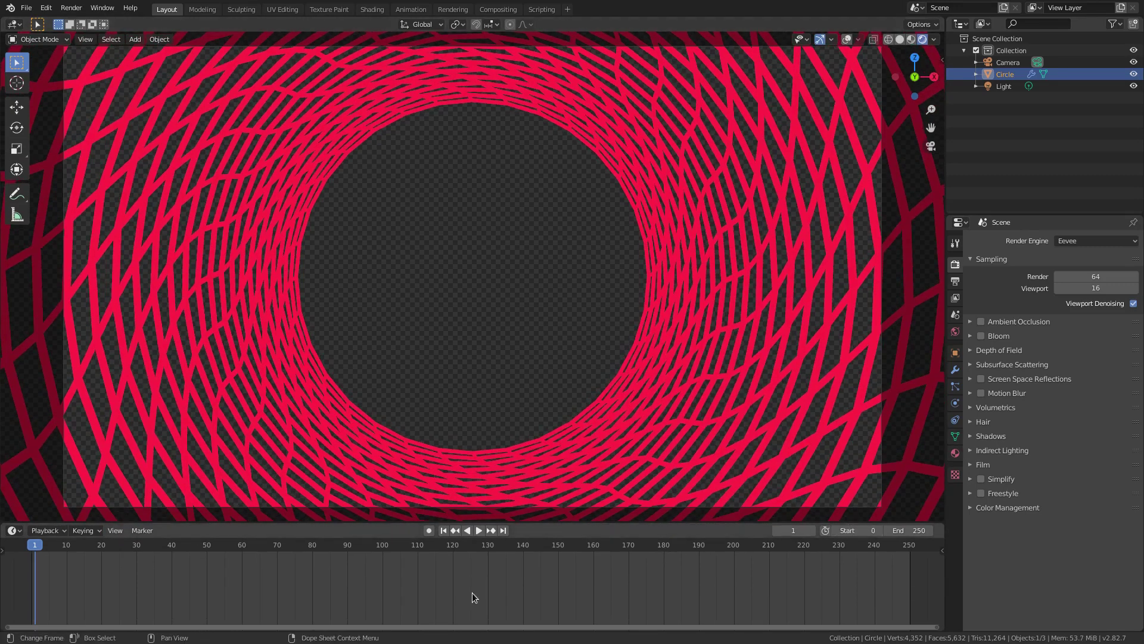
pyautogui.click(447, 530)
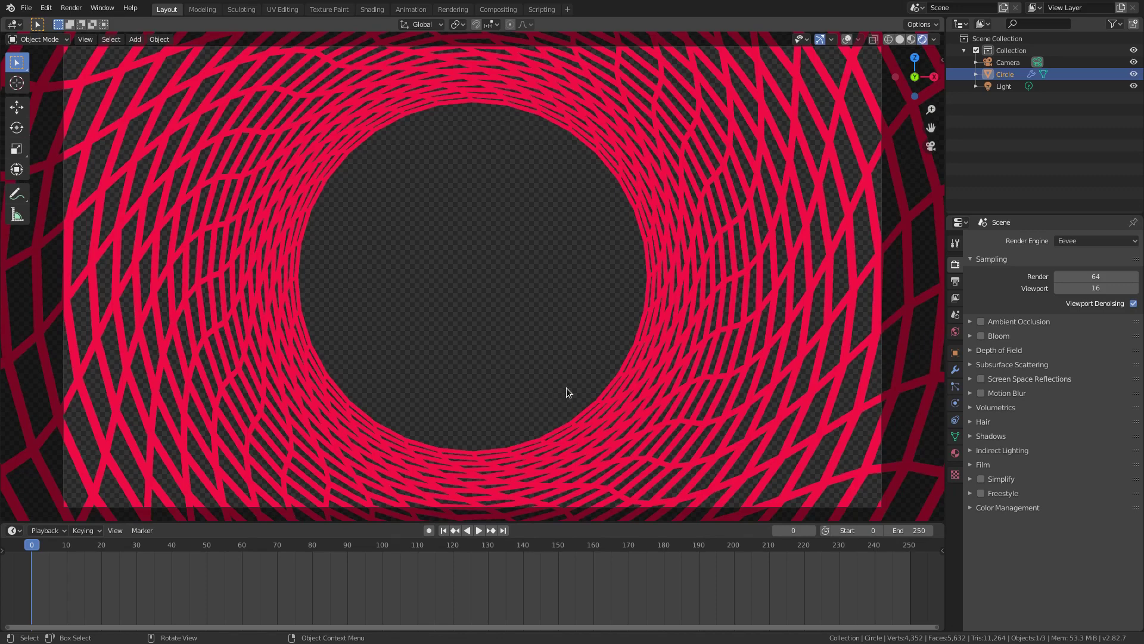
pyautogui.press('i')
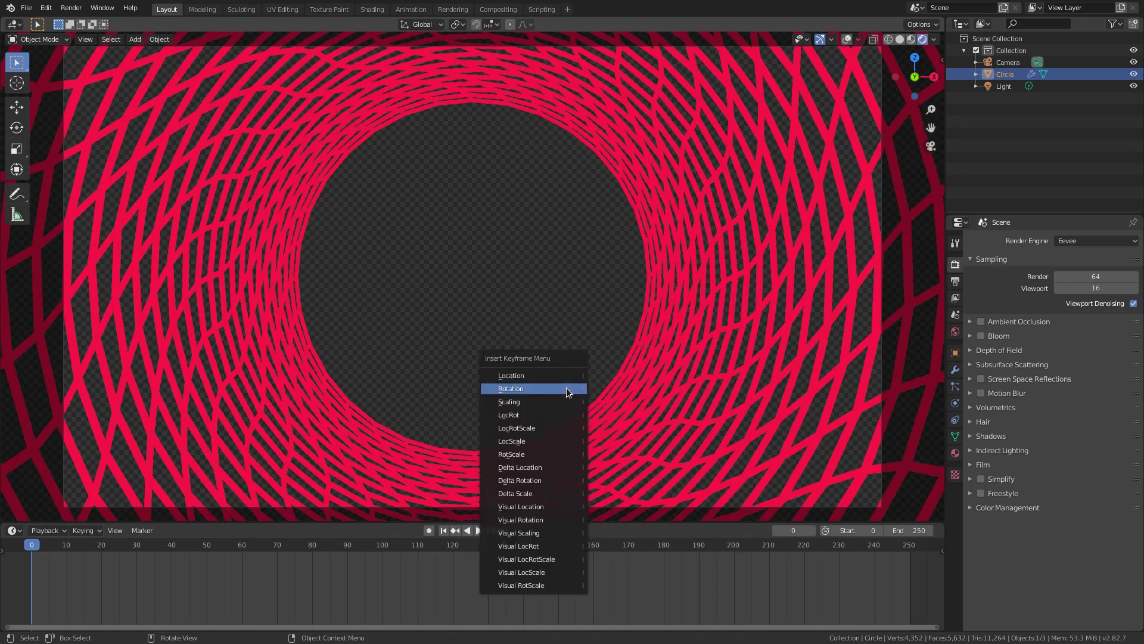
pyautogui.click(566, 387)
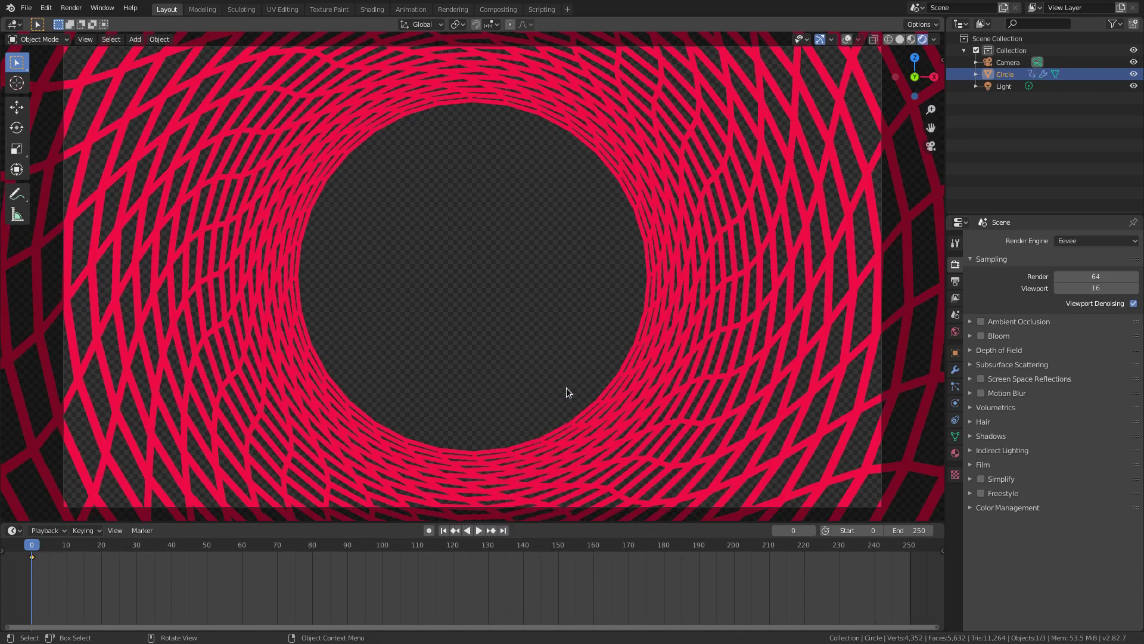
# Set the animation end frame to 100 and jump to it
pyautogui.click(908, 531)
pyautogui.write('100')
pyautogui.press('Return')
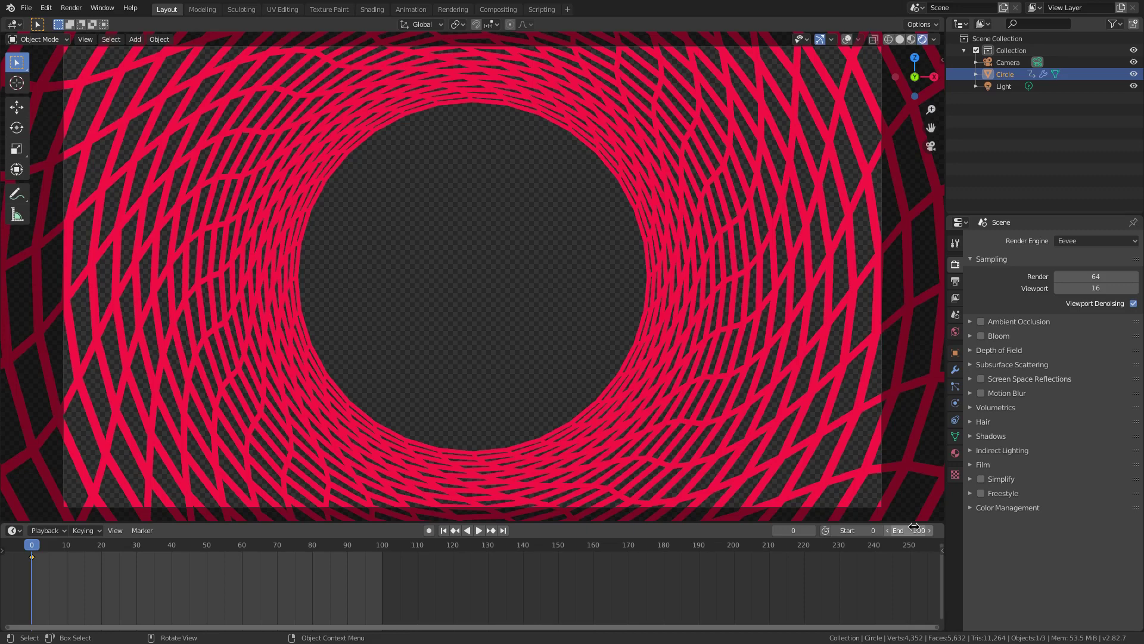
pyautogui.click(504, 530)
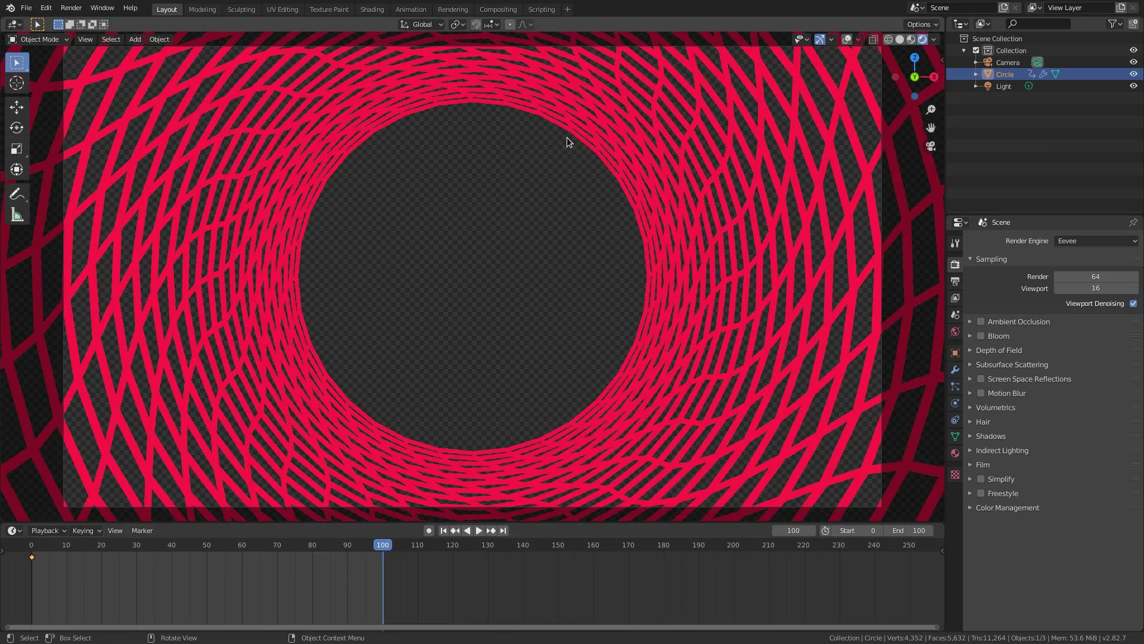
# Rotate the tunnel 45° around Y, keyframe its rotation at frame 100, and play from the start
pyautogui.press('r')
pyautogui.press('y')
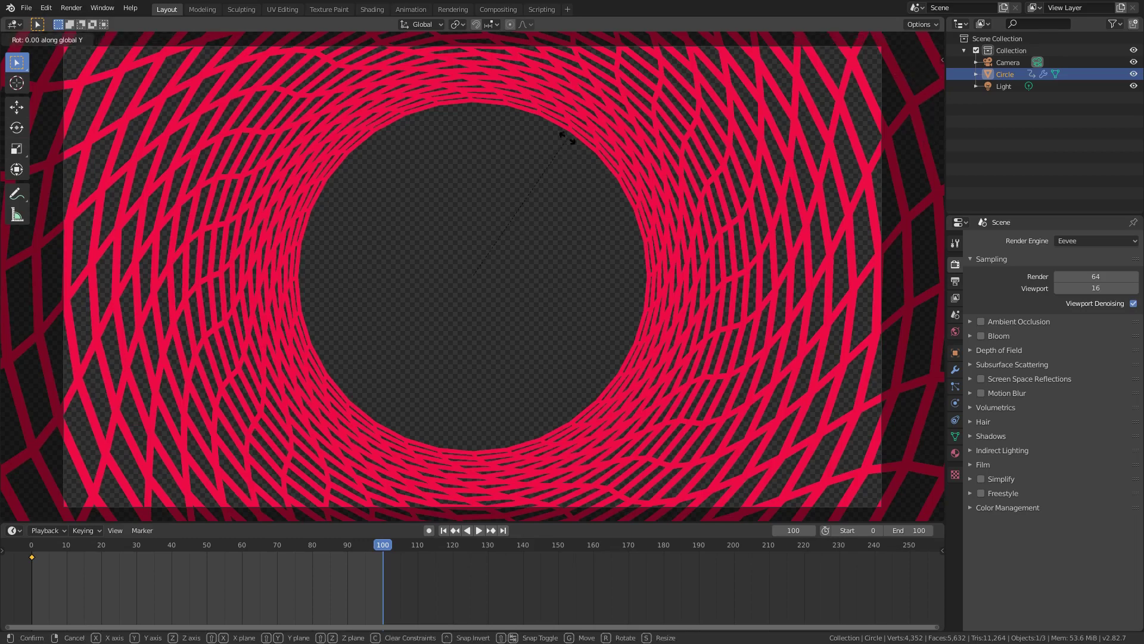
pyautogui.write('45')
pyautogui.press('Return')
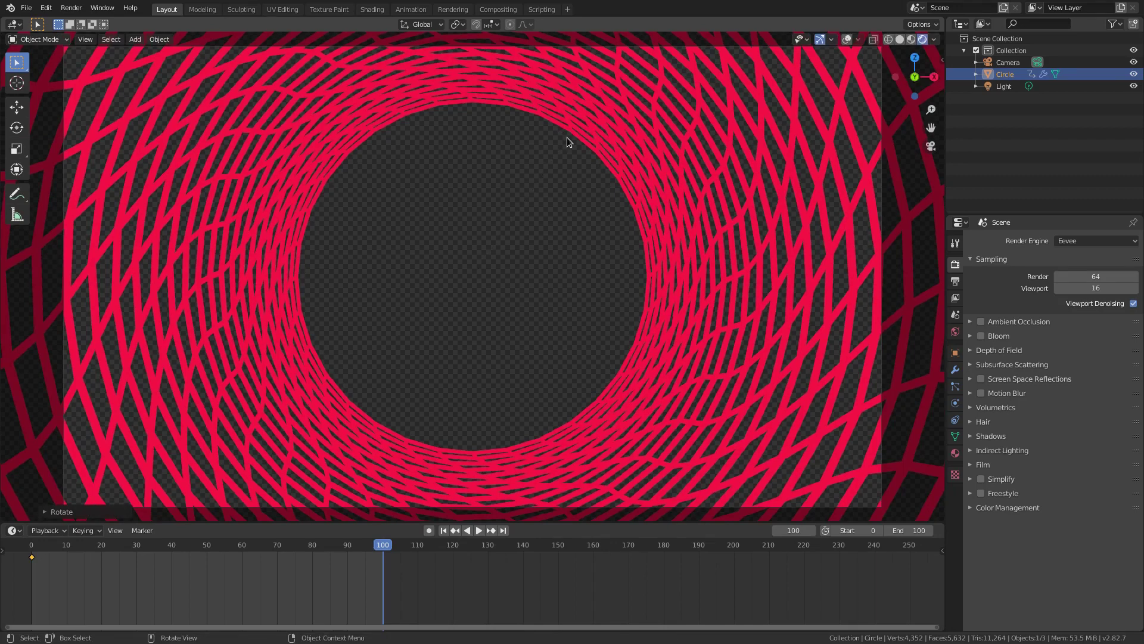
pyautogui.press('i')
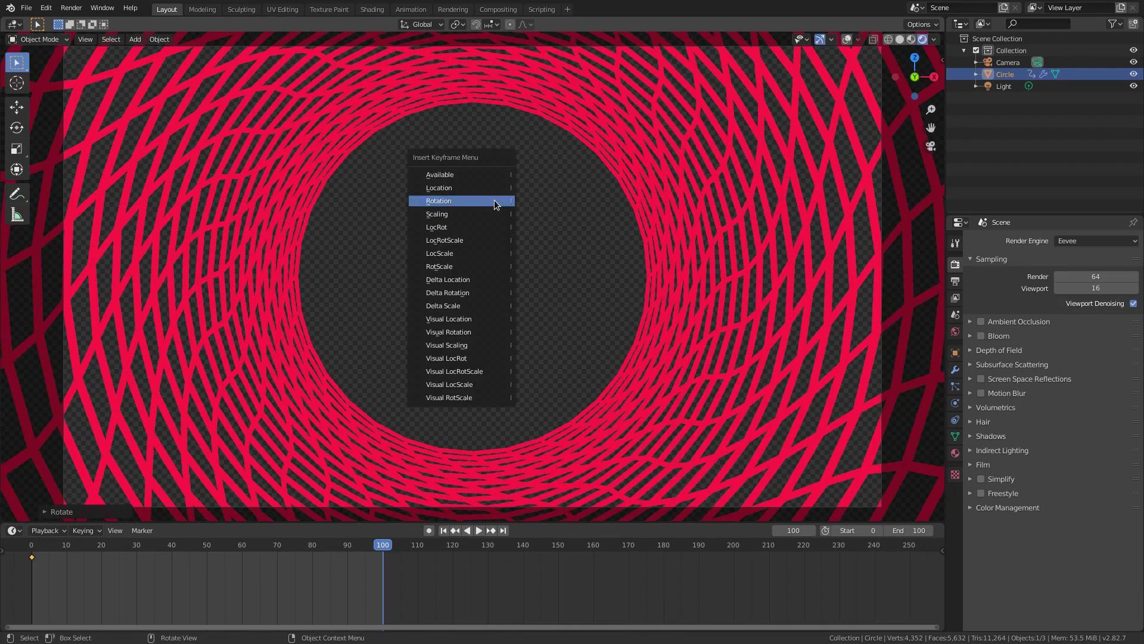
pyautogui.click(494, 204)
pyautogui.hotkey('shift', 'Left')
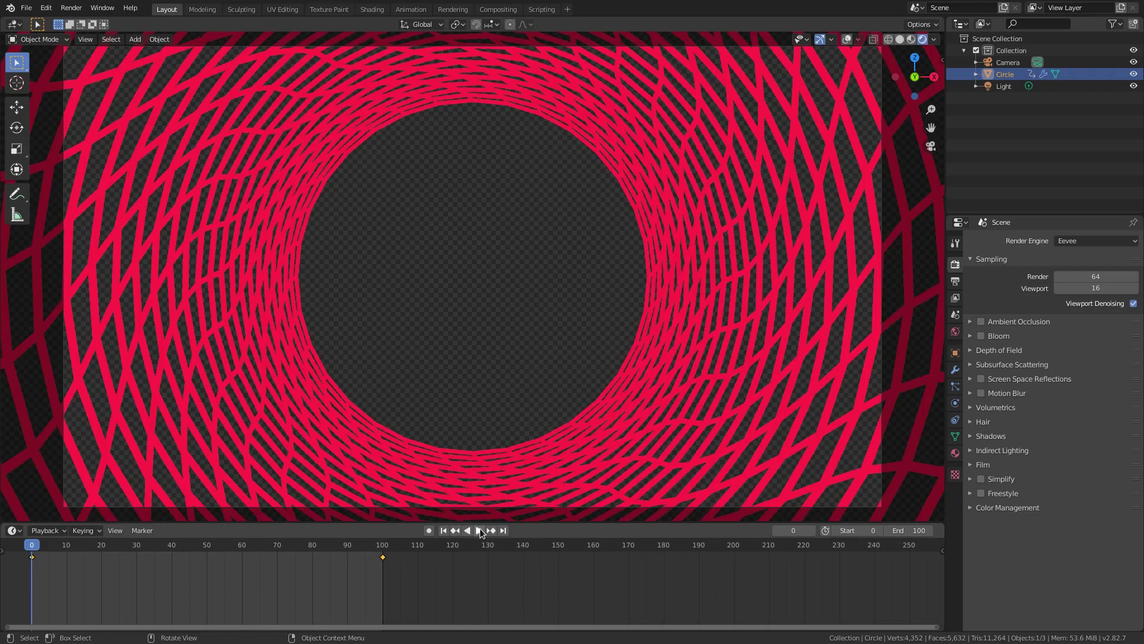
pyautogui.click(479, 530)
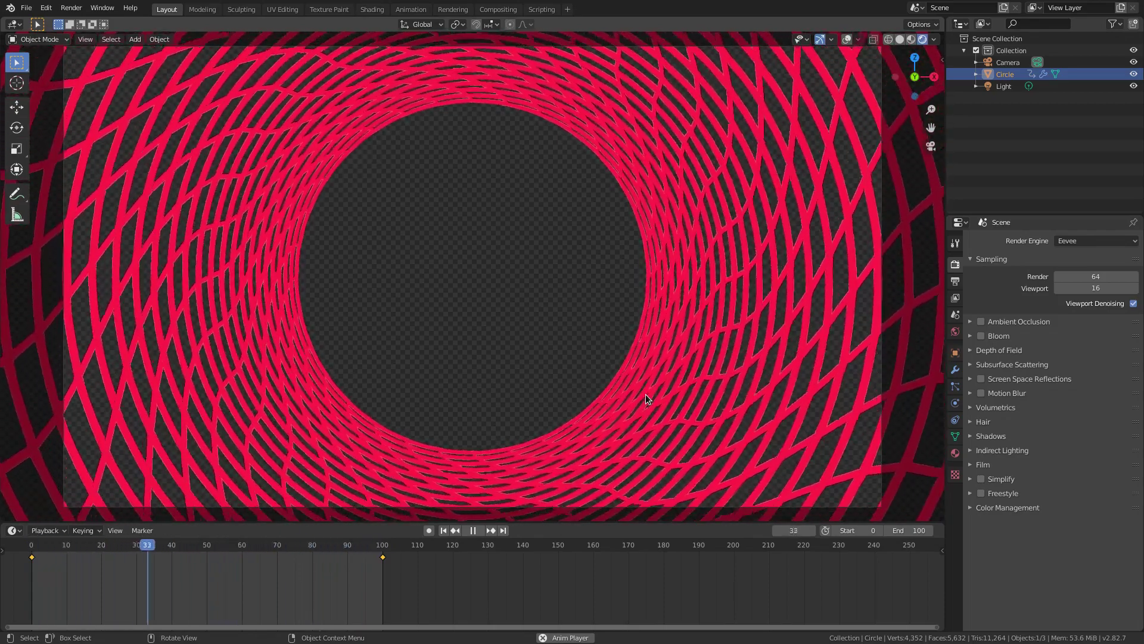
pyautogui.click(473, 530)
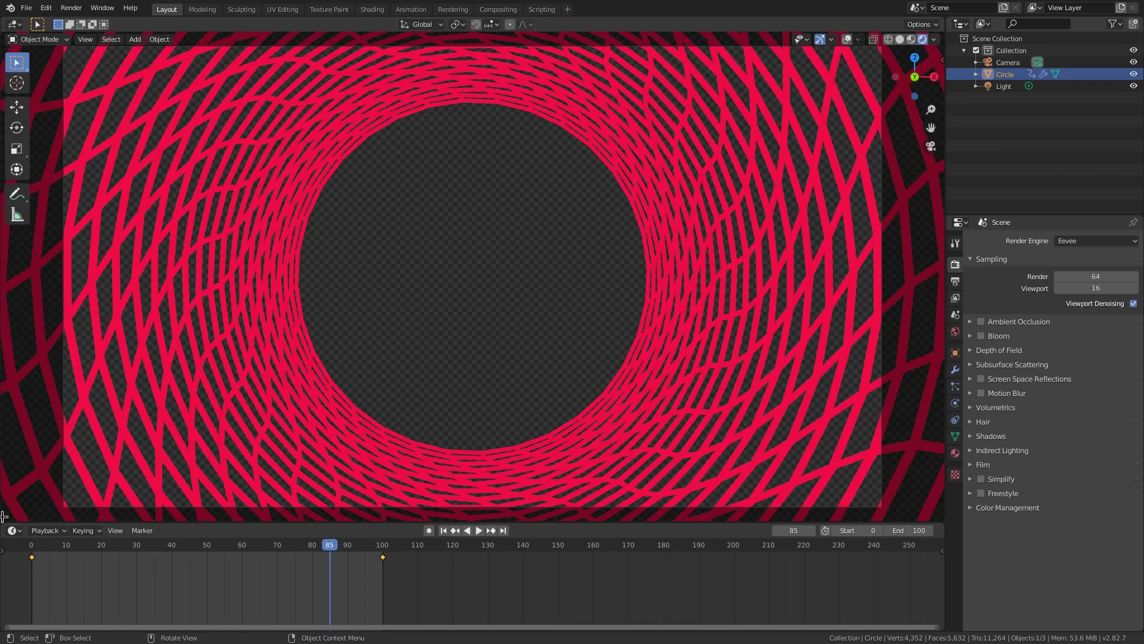
# Split off a lower Graph Editor area and fit the full rotation curve in view
pyautogui.moveTo(3, 516); pyautogui.dragTo(4, 239)
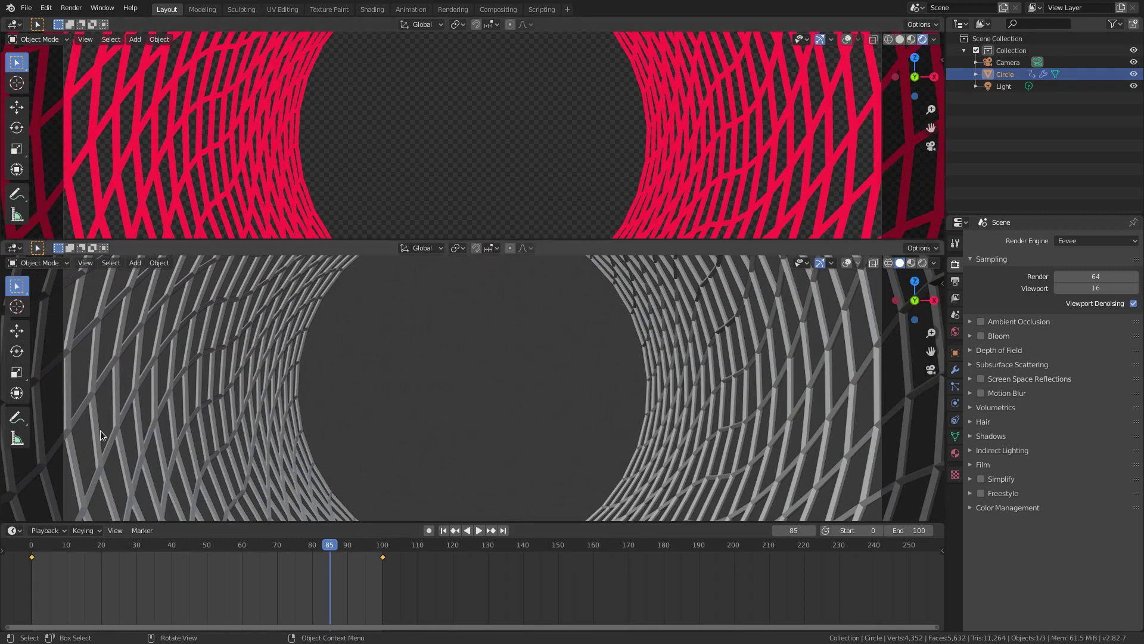
pyautogui.click(12, 249)
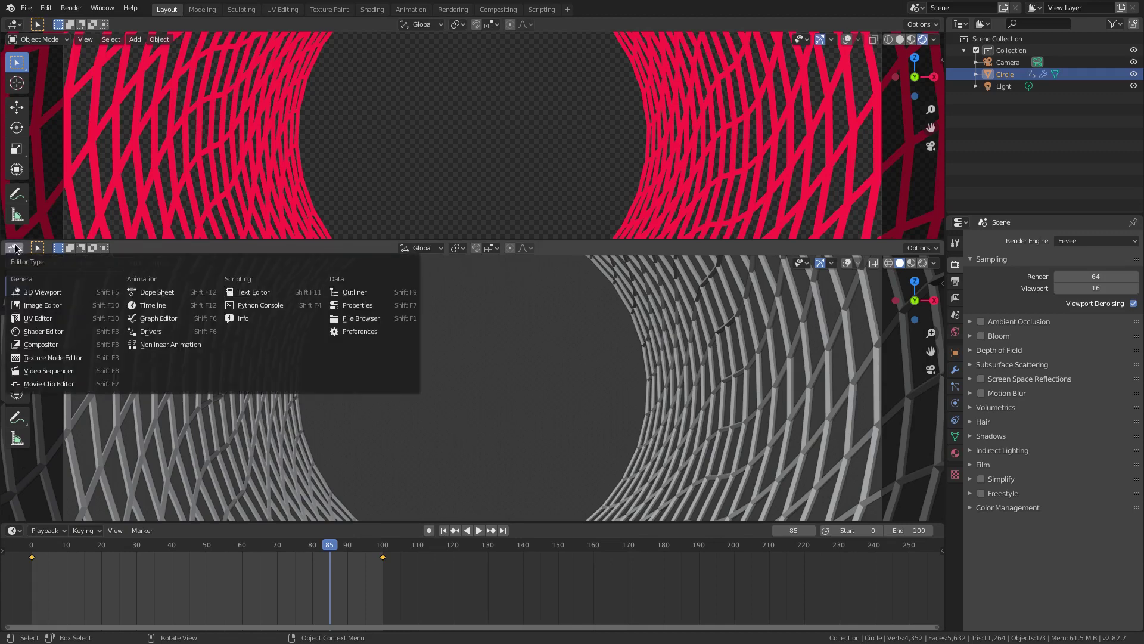
pyautogui.click(158, 319)
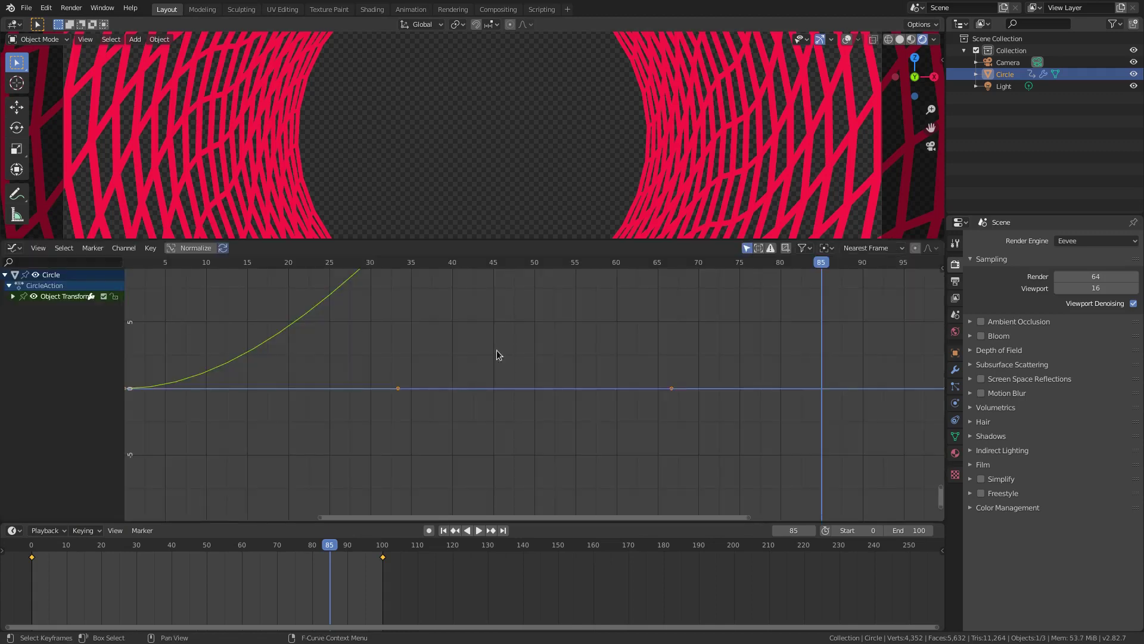
pyautogui.scroll(-7, 566, 391)
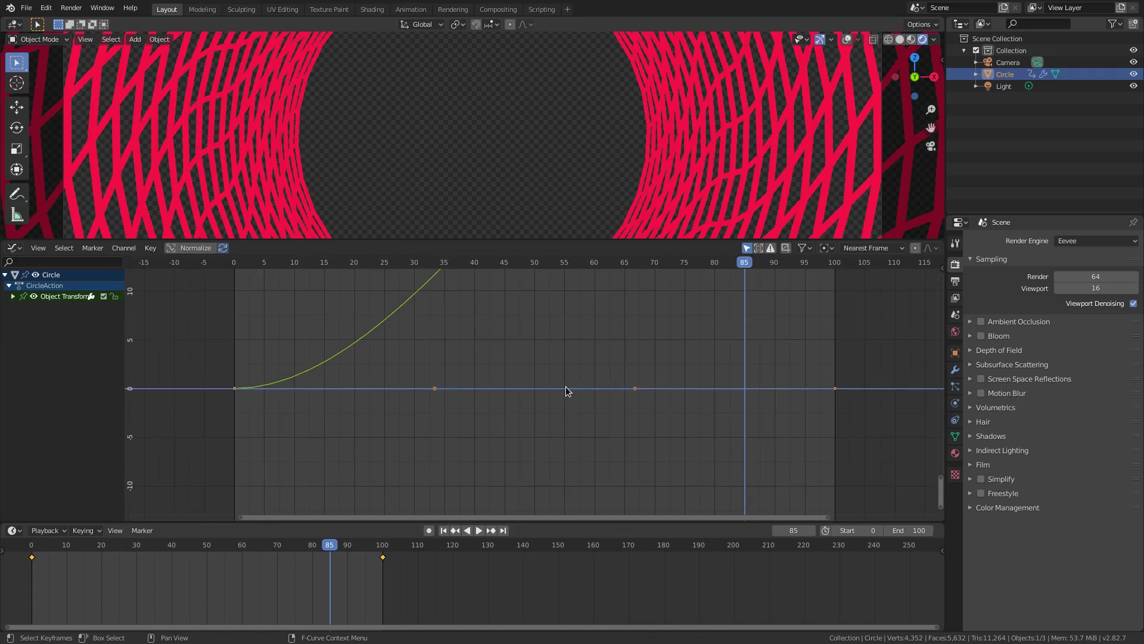
pyautogui.press('Home')
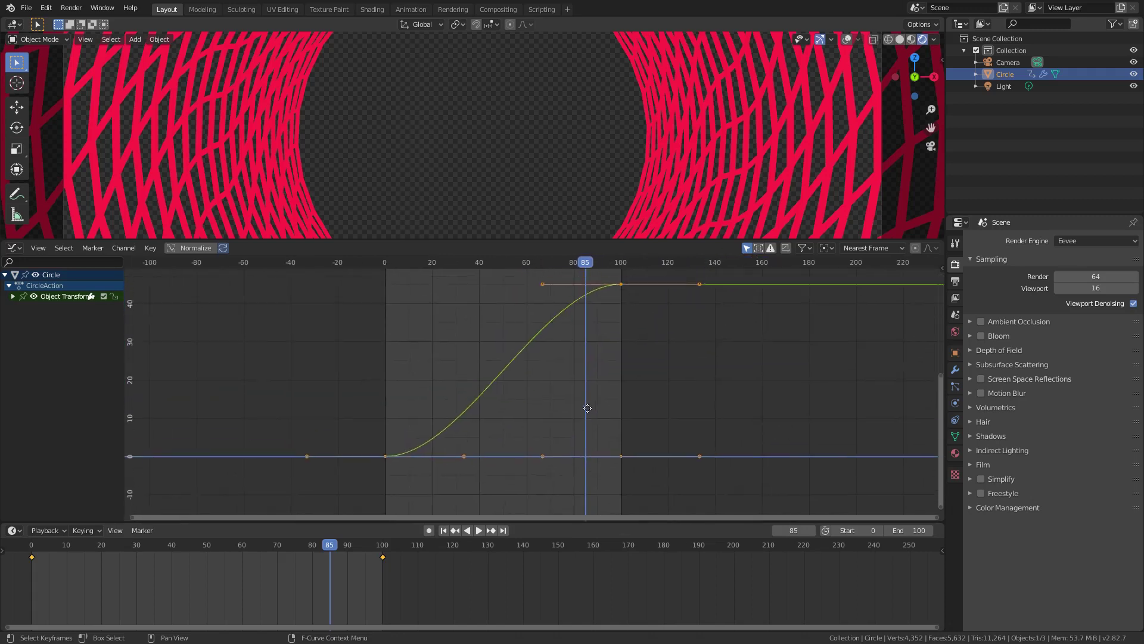
pyautogui.press('q')
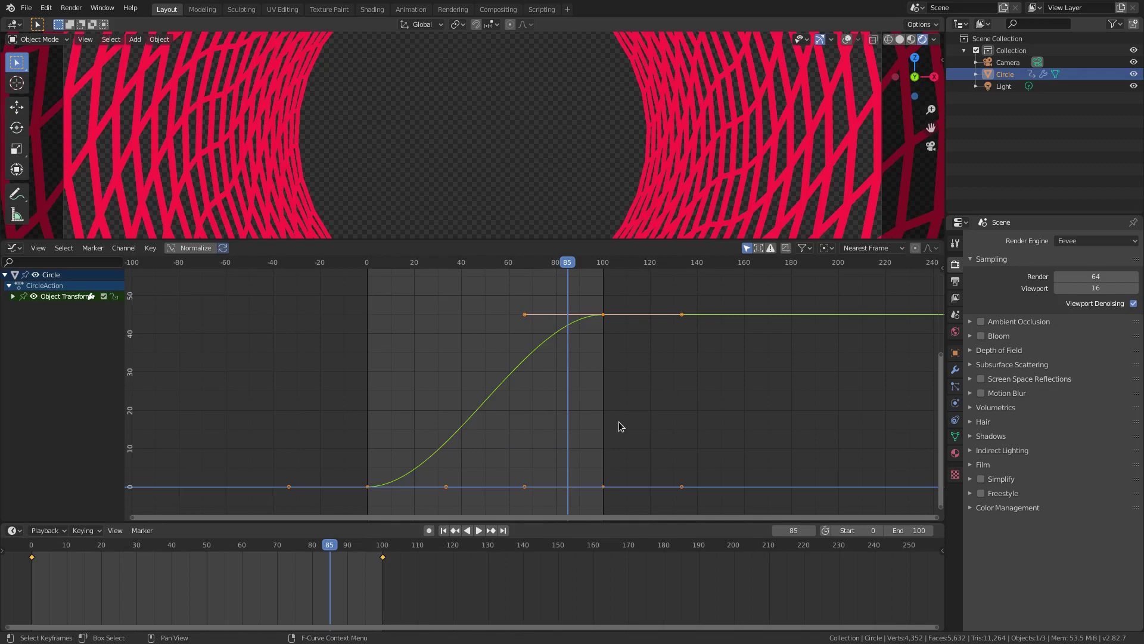
# Set the rotation keys' interpolation to Linear, return to frame 0, and rejoin the graph area
pyautogui.click(150, 248)
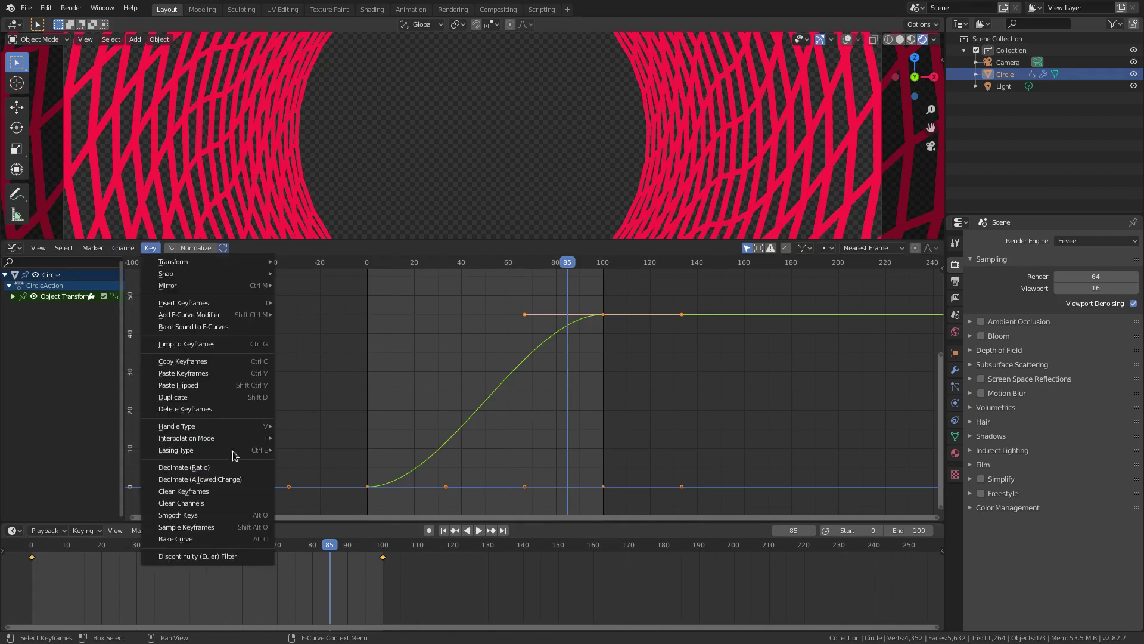
pyautogui.moveTo(232, 441)
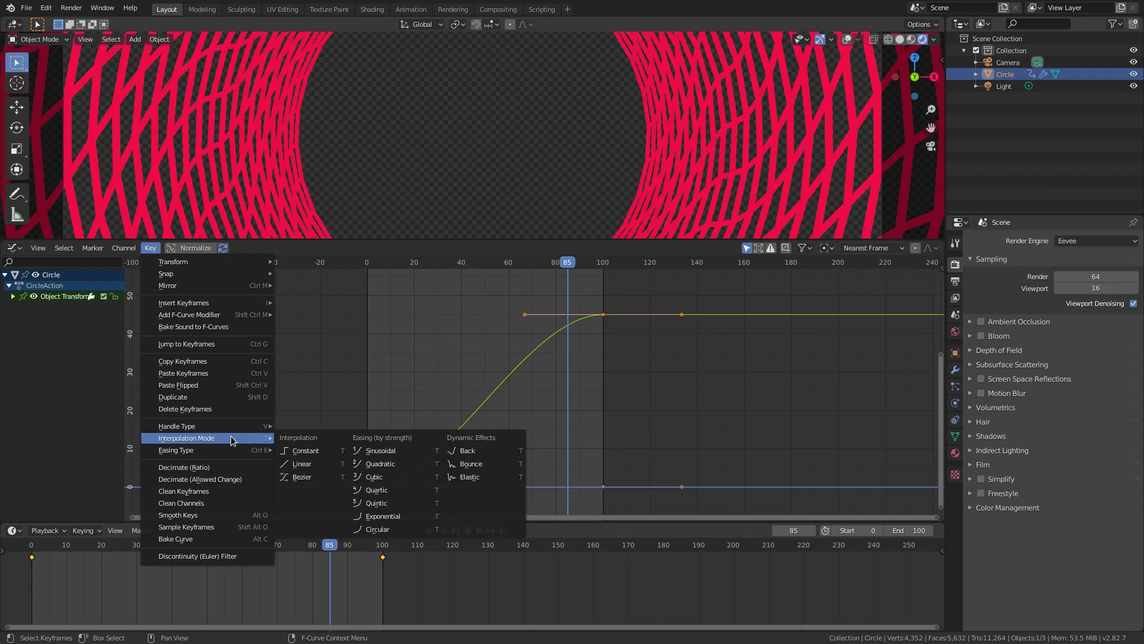
pyautogui.click(321, 464)
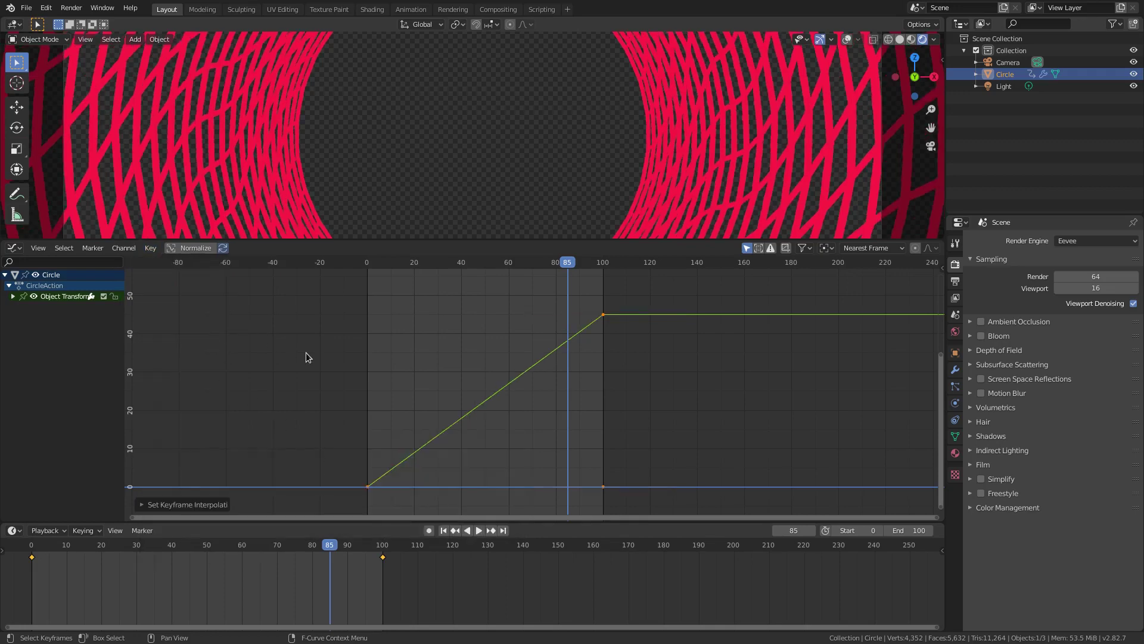
pyautogui.click(124, 248)
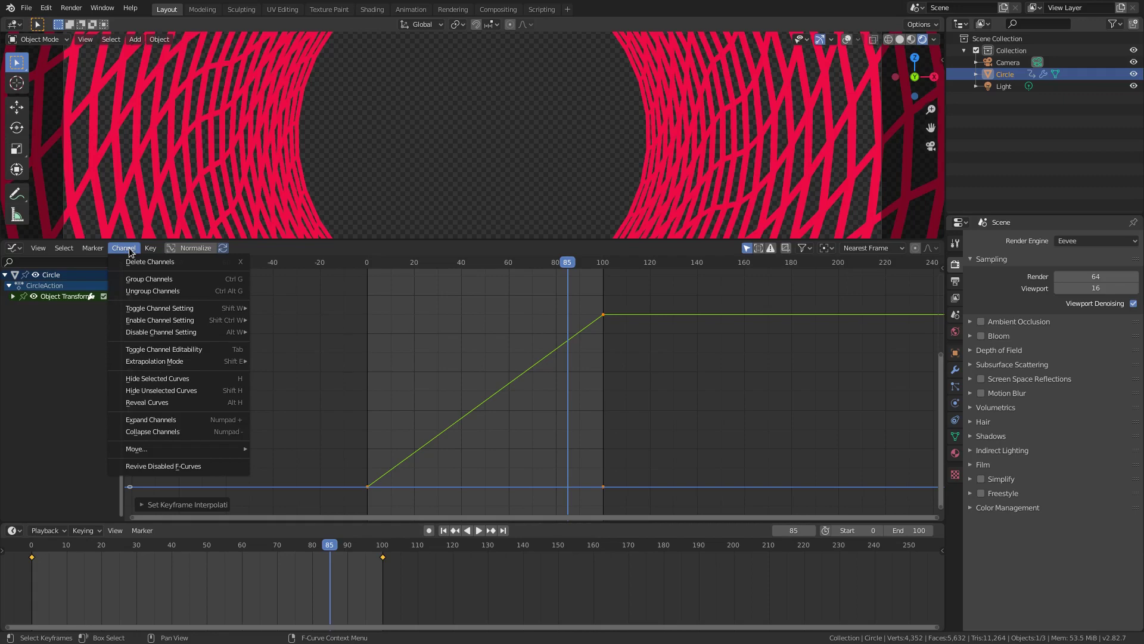
pyautogui.moveTo(92, 249)
pyautogui.moveTo(151, 248)
pyautogui.moveTo(239, 438)
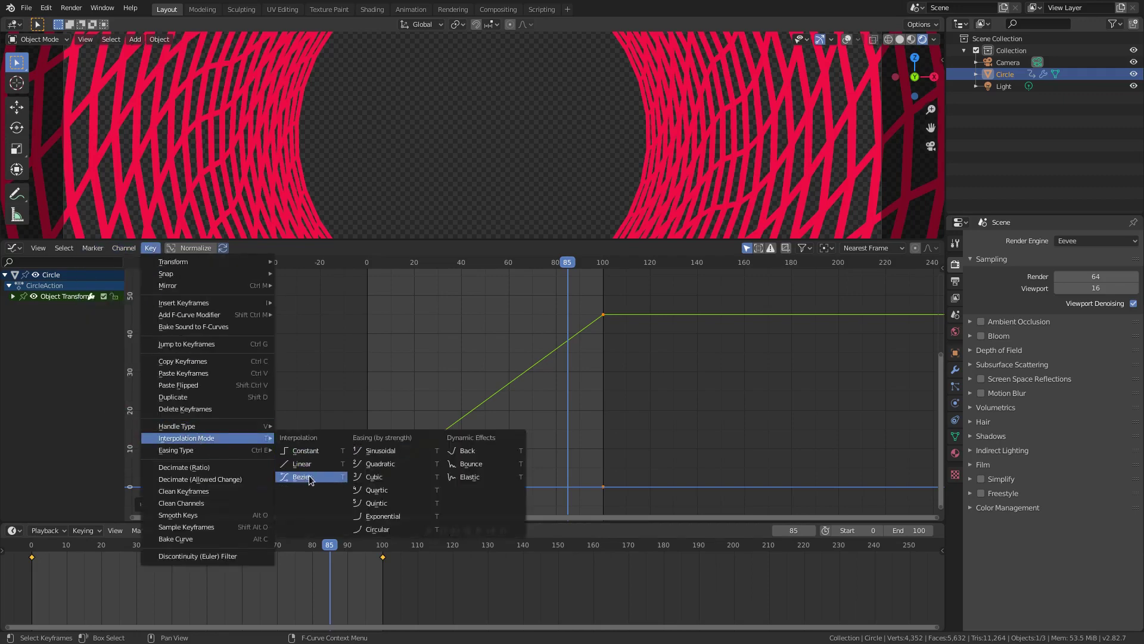
pyautogui.click(470, 352)
pyautogui.click(444, 530)
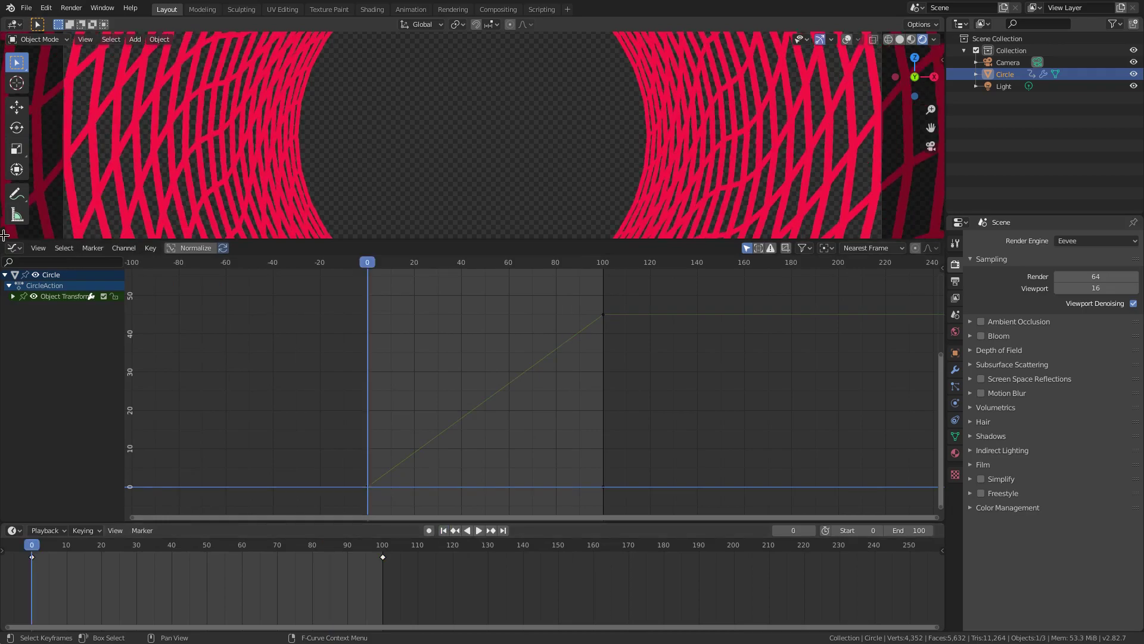
pyautogui.moveTo(5, 235); pyautogui.dragTo(36, 370)
# Play the looping rotation, stop it at frame 89, and show the modifier settings
pyautogui.click(479, 530)
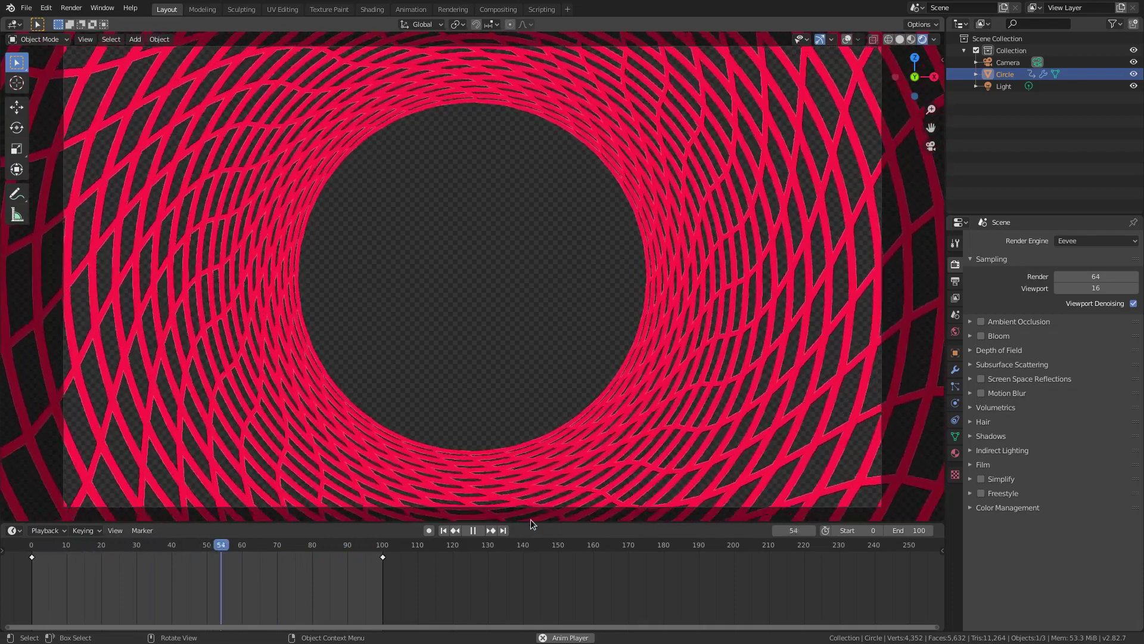
pyautogui.click(473, 529)
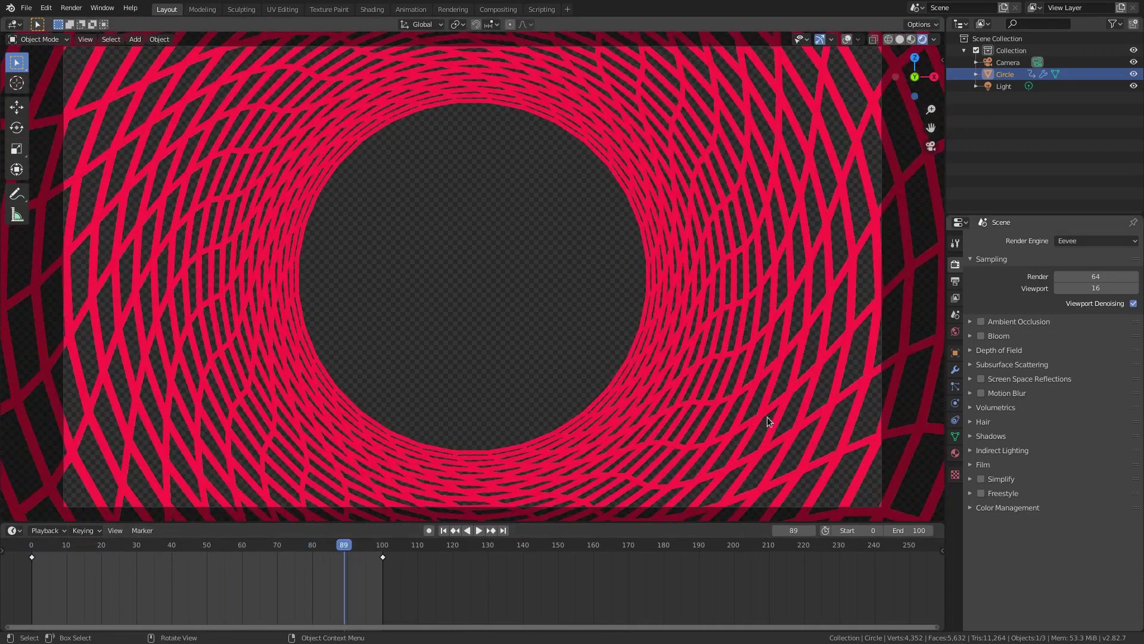
pyautogui.click(955, 369)
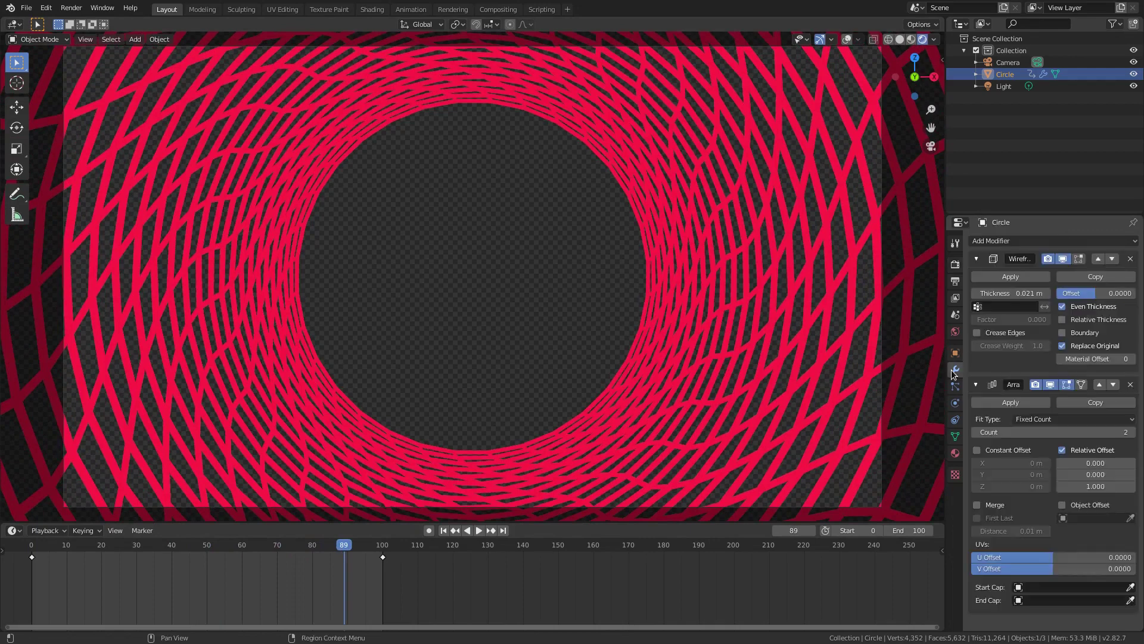
# At frame 0, fold the Array panel and drag the Wireframe Thickness down to 0 m
pyautogui.click(445, 529)
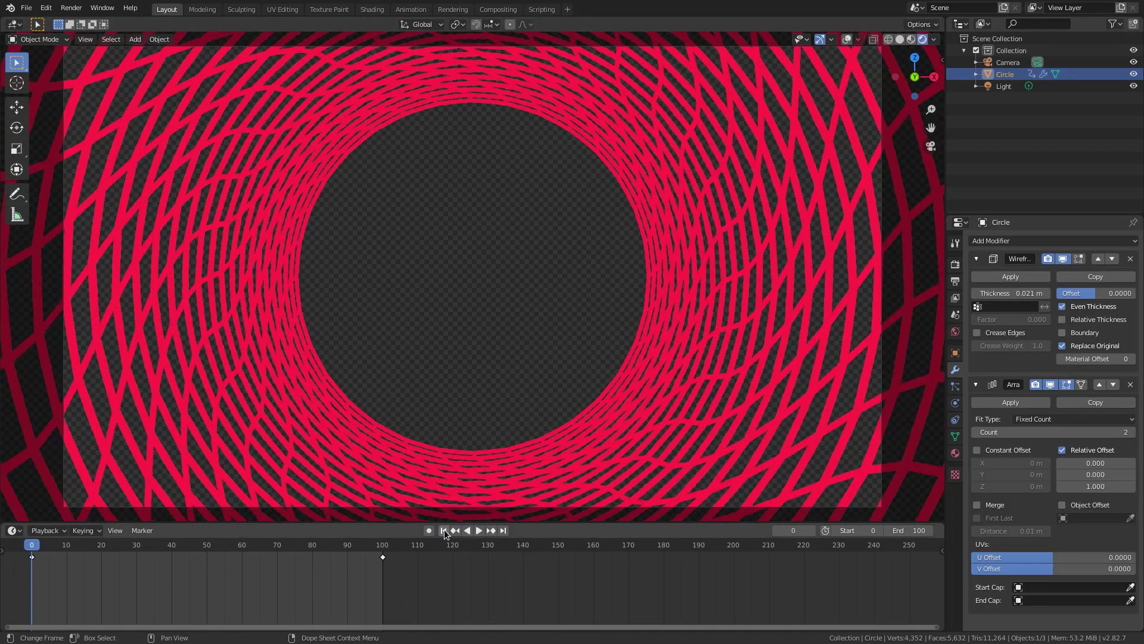
pyautogui.click(976, 384)
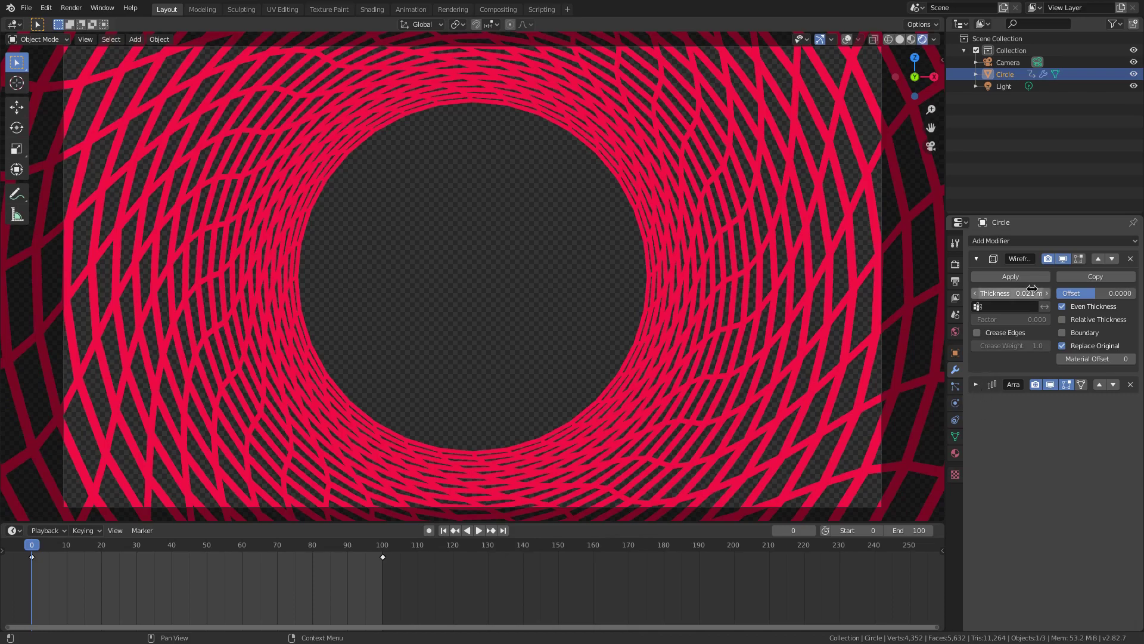
pyautogui.moveTo(1011, 293)
pyautogui.mouseDown()
pyautogui.moveTo(989, 293)
pyautogui.moveTo(1066, 292)
pyautogui.moveTo(983, 293)
pyautogui.moveTo(1028, 292)
pyautogui.mouseUp()
pyautogui.click(1021, 293)
# Keyframe the Wireframe Thickness at 0 on frame 0
pyautogui.write('0')
pyautogui.press('Return')
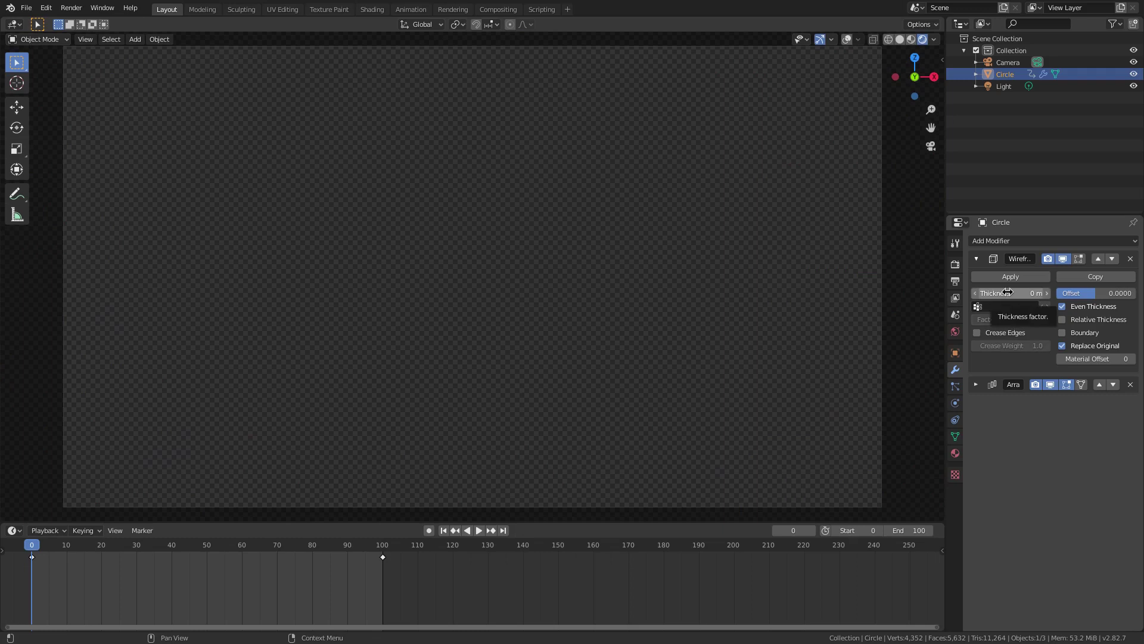
pyautogui.press('i')
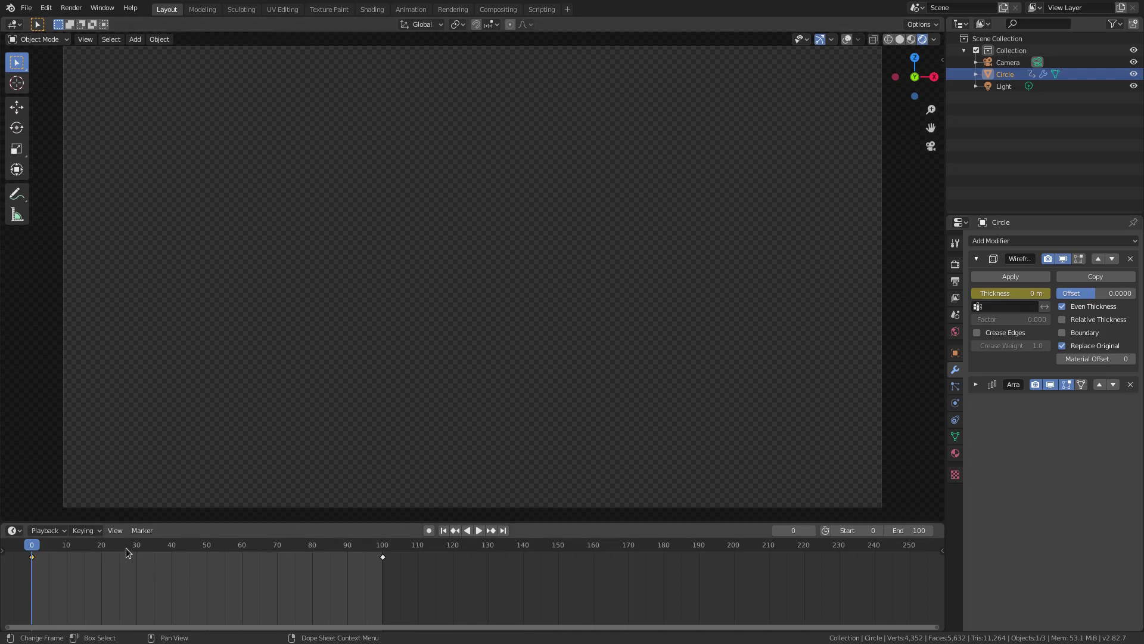
# At frame 20, set Thickness to 0.338, then drag it down to about 0.053 m
pyautogui.click(103, 547)
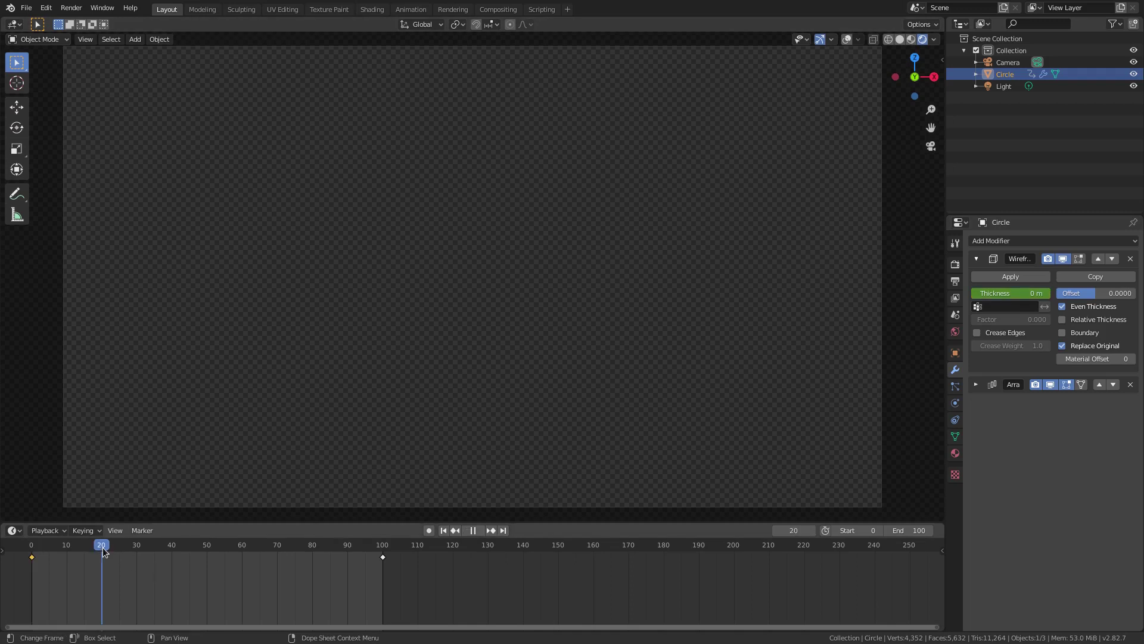
pyautogui.click(1021, 293)
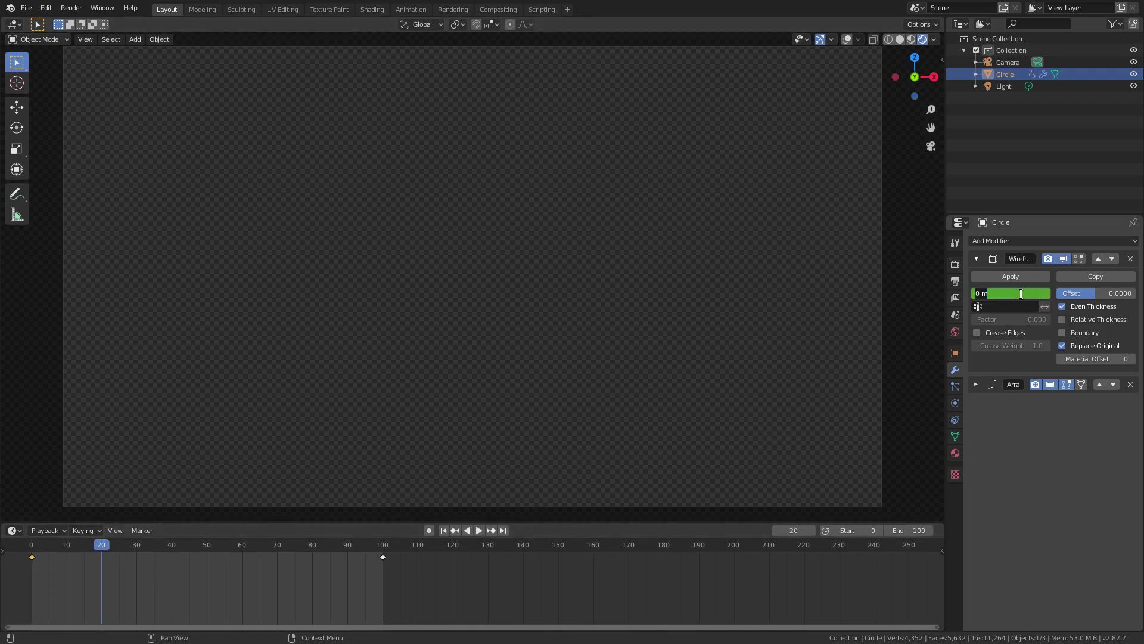
pyautogui.write('.338')
pyautogui.press('Return')
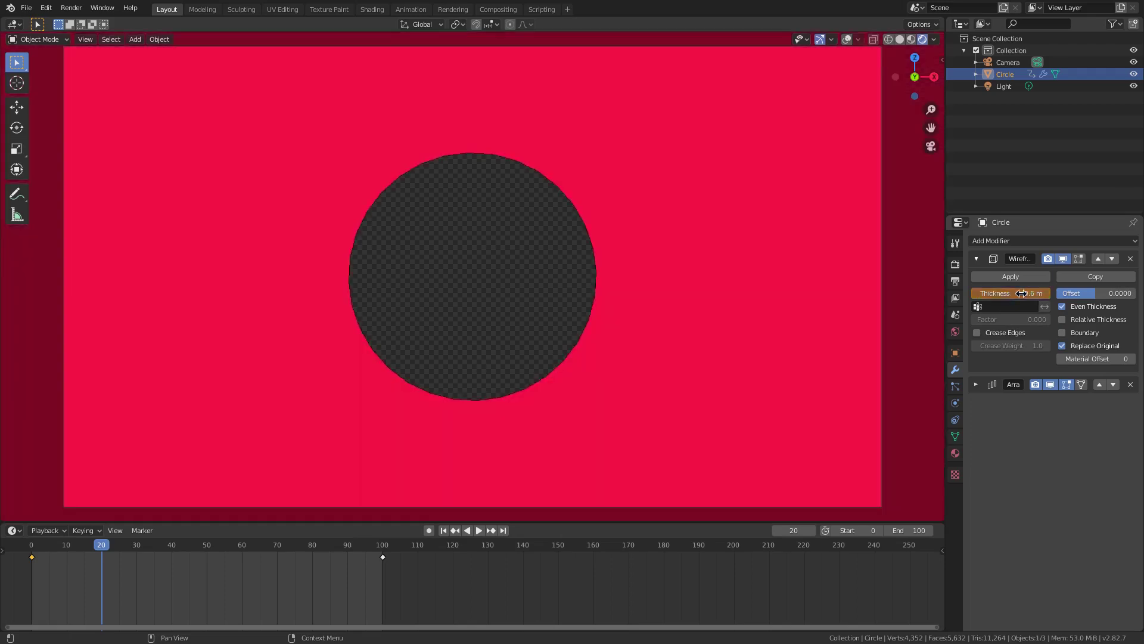
pyautogui.moveTo(1021, 293); pyautogui.dragTo(995, 293)
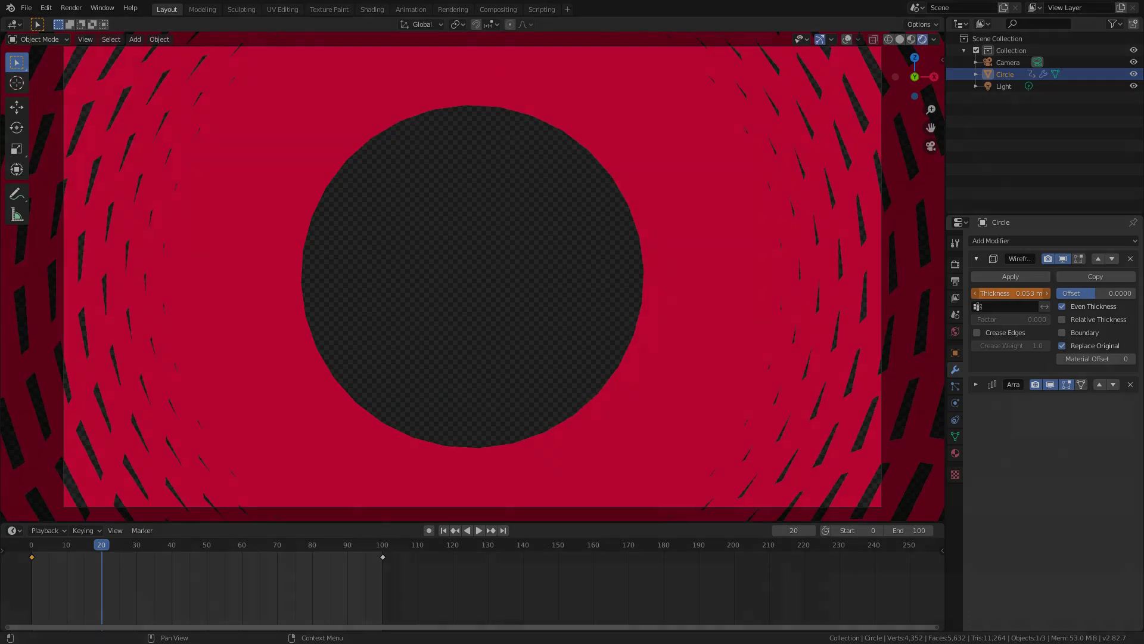